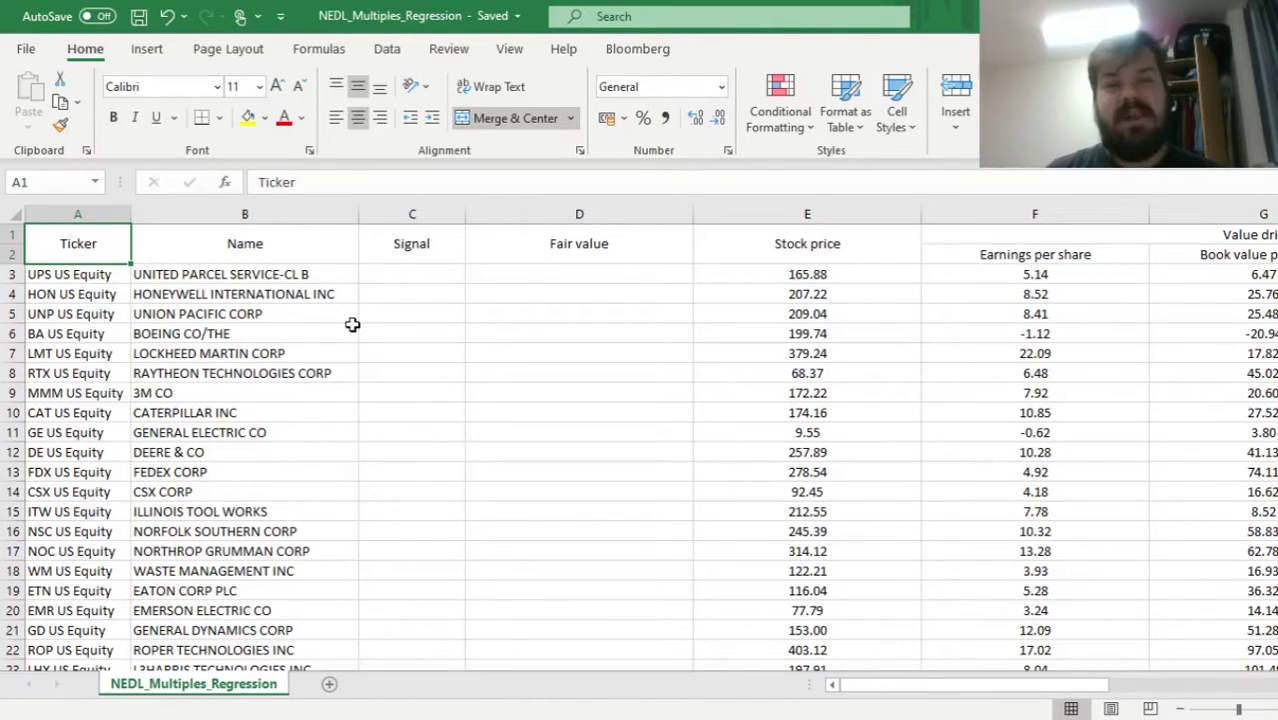
# - Review the list of company tickers, the stock price column and the earnings, book value and sales per share columns
pyautogui.press('Down')
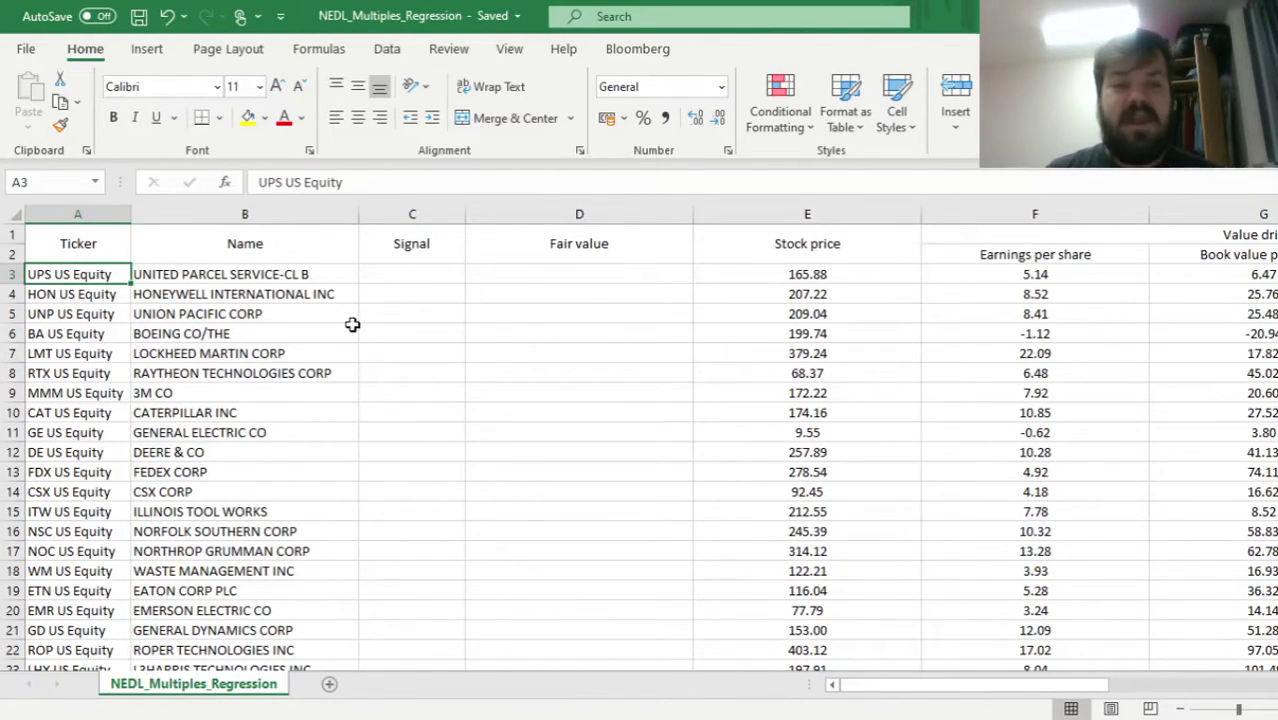
pyautogui.hotkey('ctrl', 'shift', 'Down')
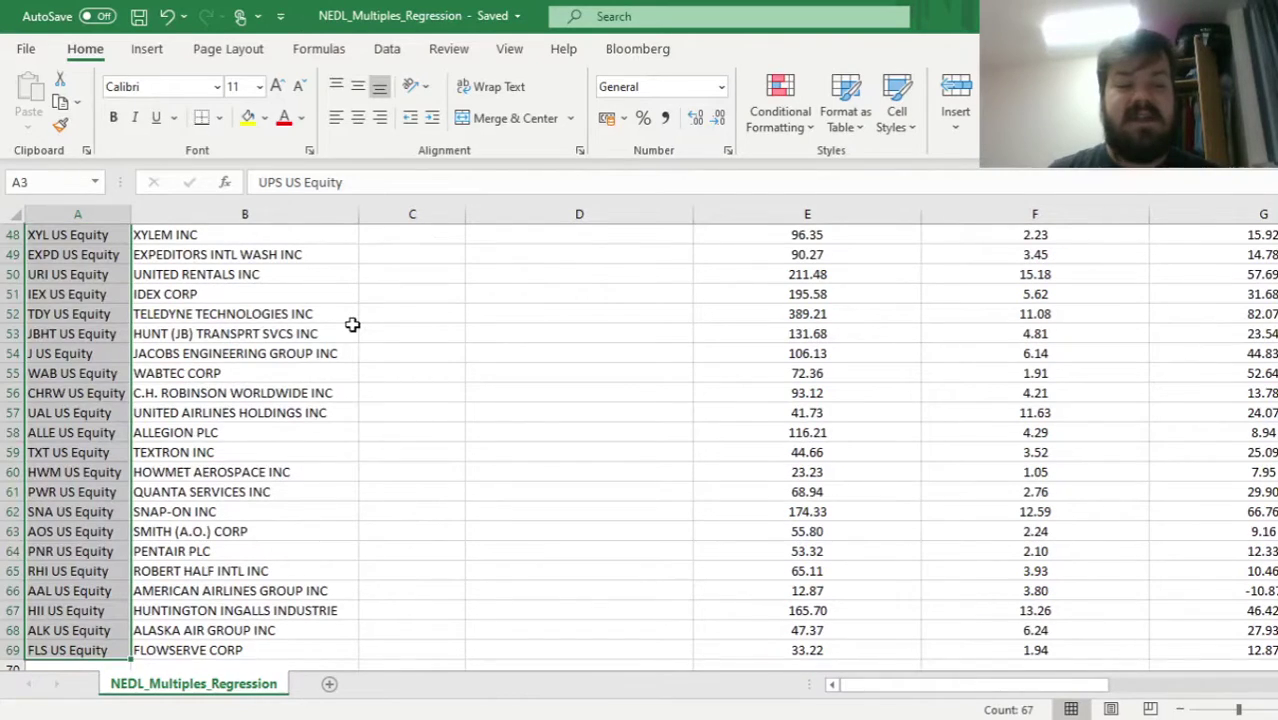
pyautogui.hotkey('ctrl', 'Home')
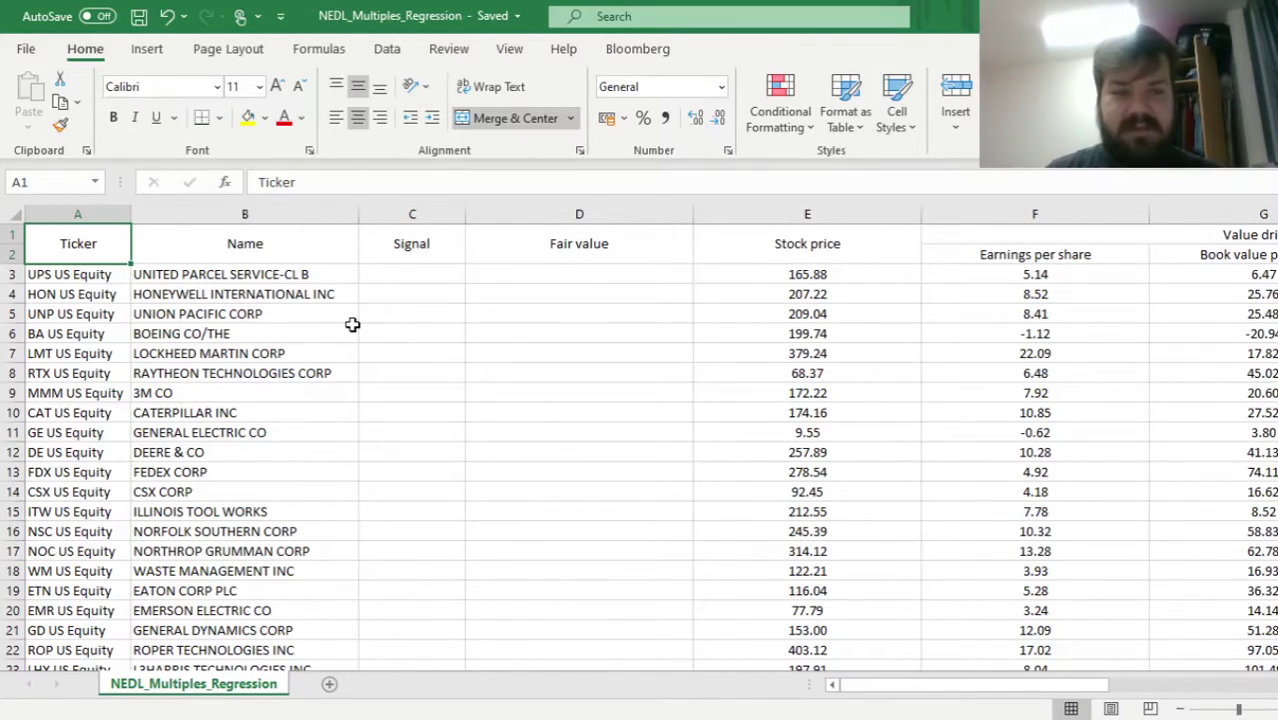
pyautogui.click(805, 277)
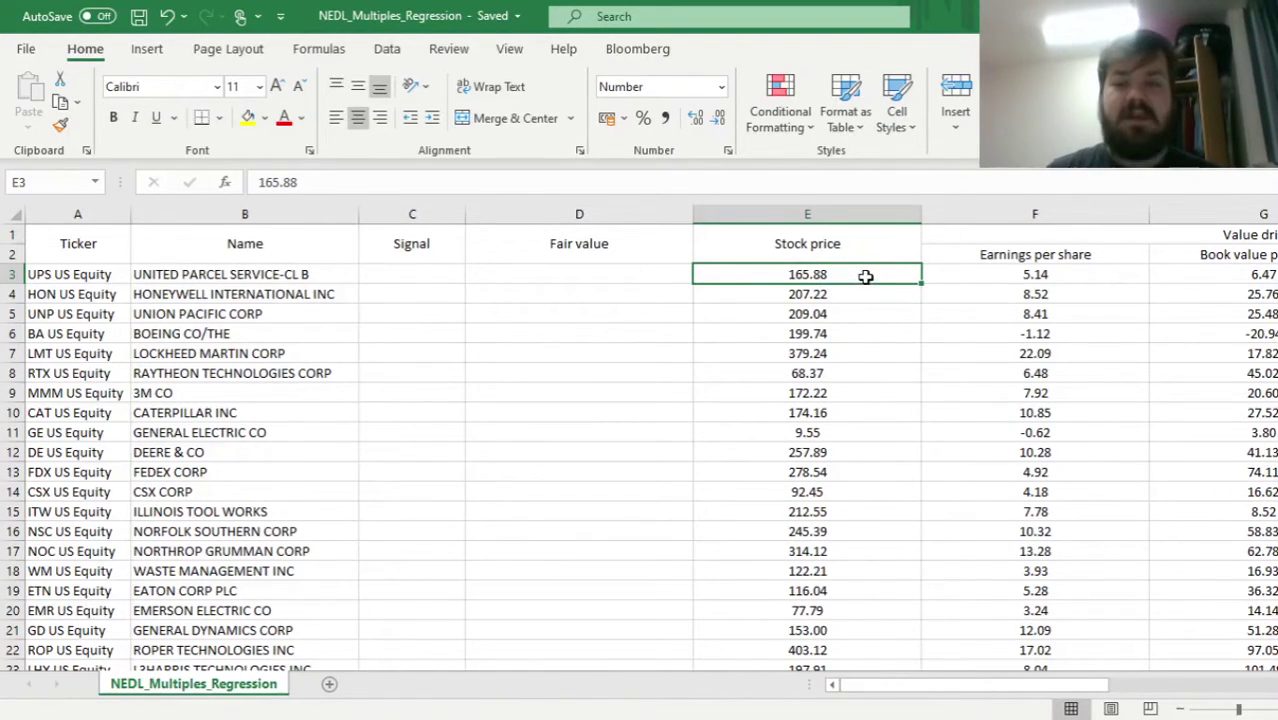
pyautogui.press('Right')
pyautogui.press('Right')
pyautogui.press('Right')
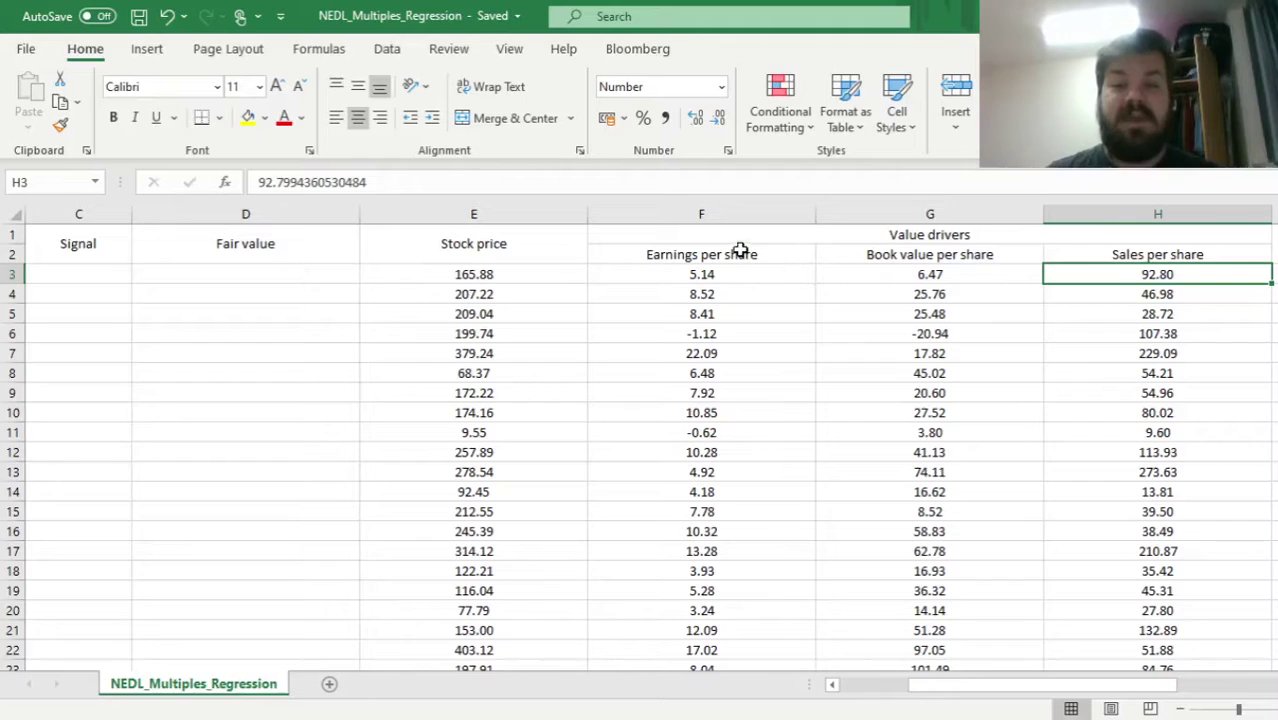
pyautogui.moveTo(736, 250); pyautogui.dragTo(759, 268)
pyautogui.moveTo(916, 254); pyautogui.dragTo(921, 266)
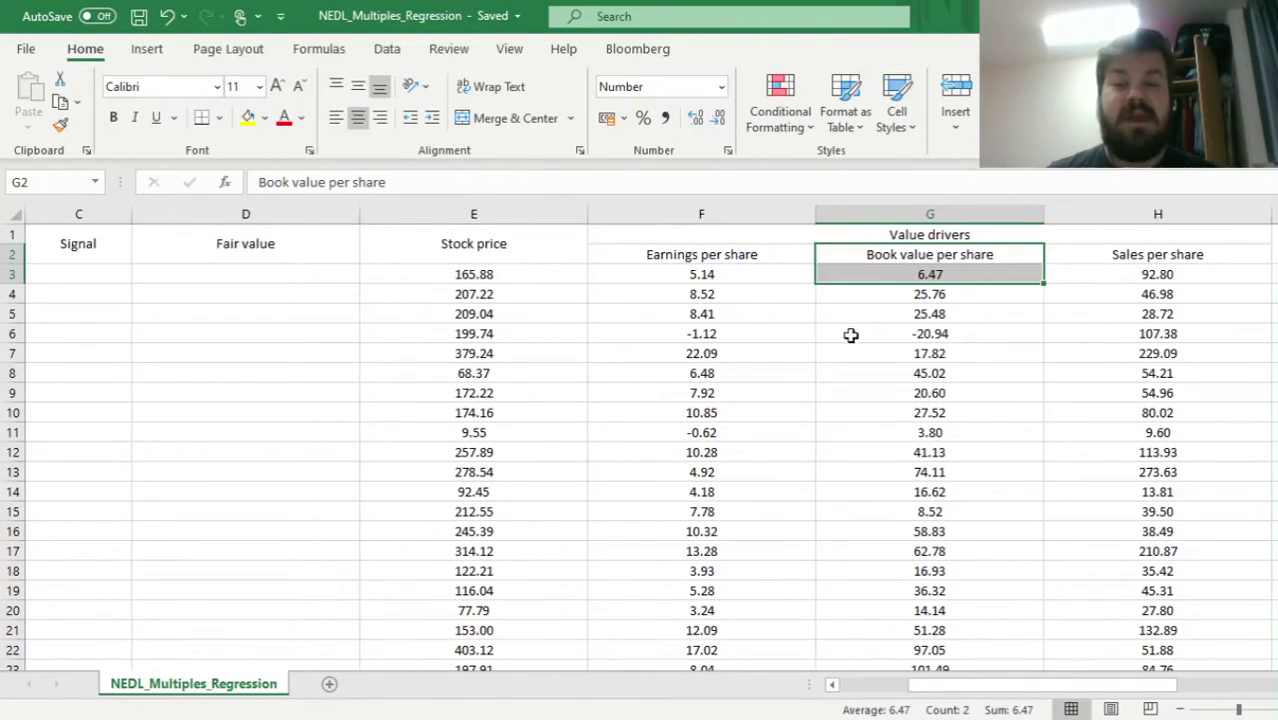
pyautogui.moveTo(765, 254); pyautogui.dragTo(765, 277)
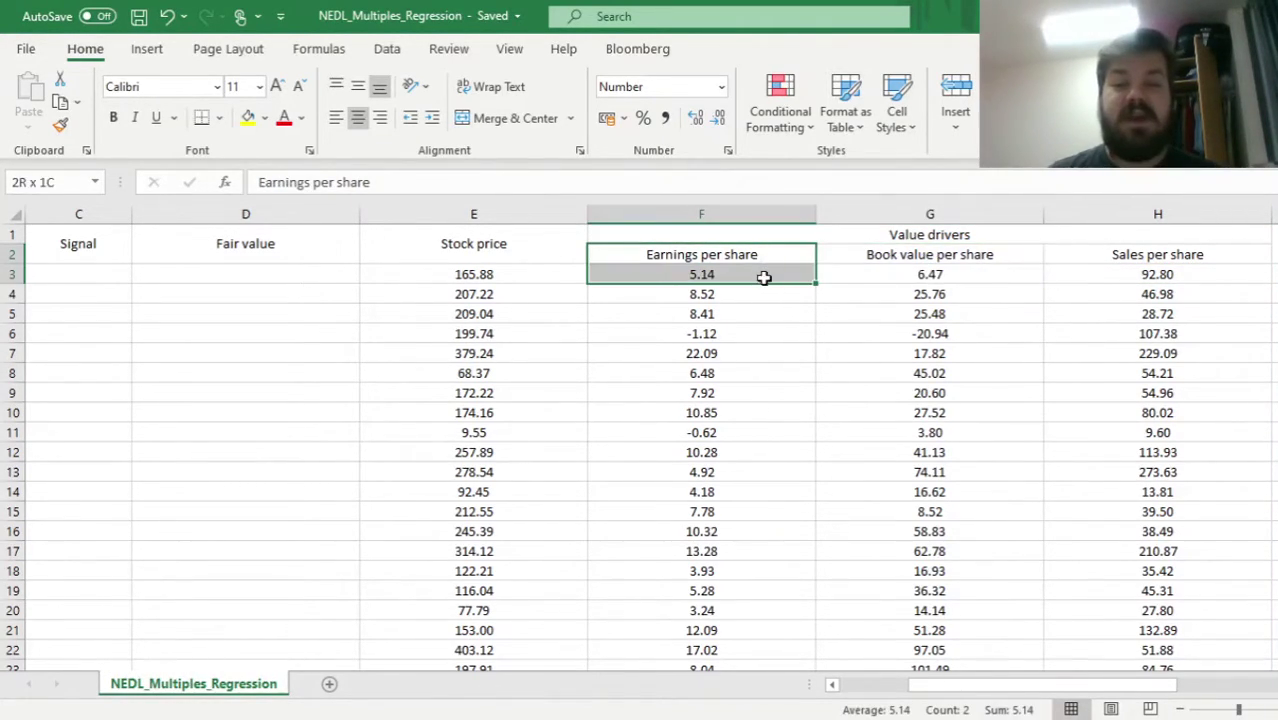
pyautogui.moveTo(907, 257); pyautogui.dragTo(912, 273)
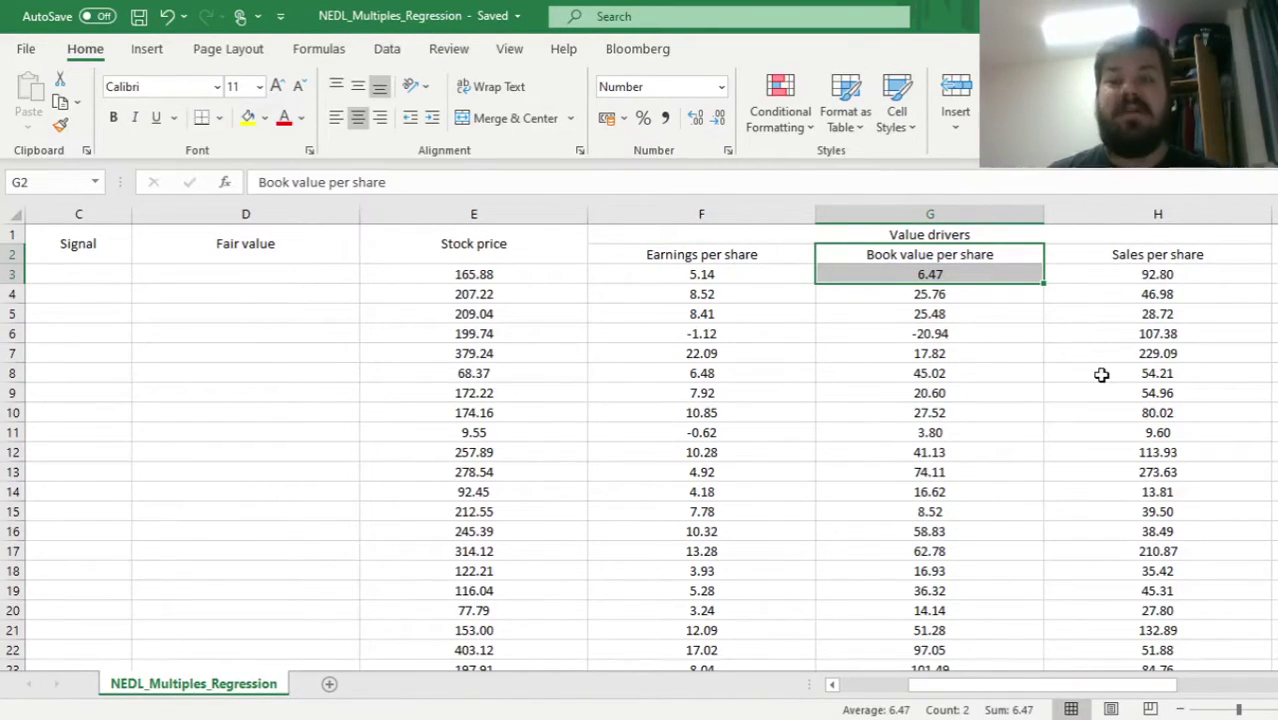
pyautogui.moveTo(1118, 252); pyautogui.dragTo(1114, 268)
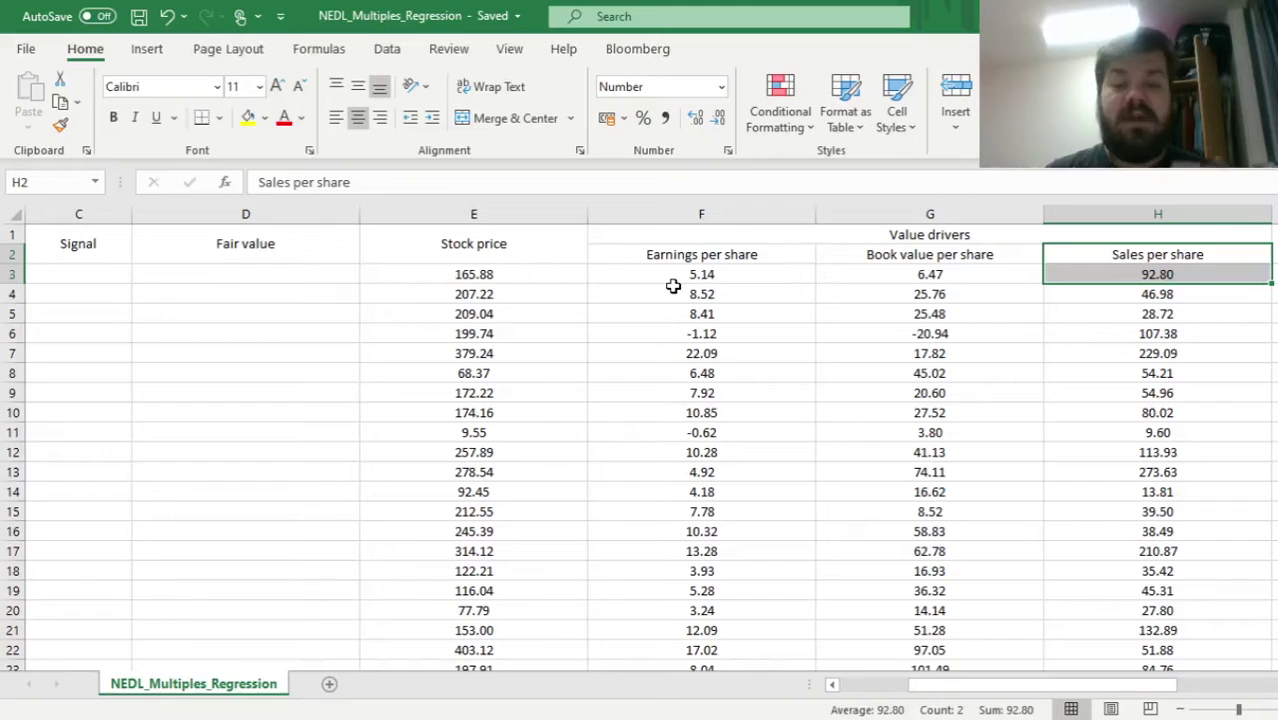
# - Examine how the stock prices line up with the three value drivers, focusing on the first company's row
pyautogui.click(500, 275)
pyautogui.hotkey('ctrl', 'Down')
pyautogui.hotkey('ctrl', 'Up')
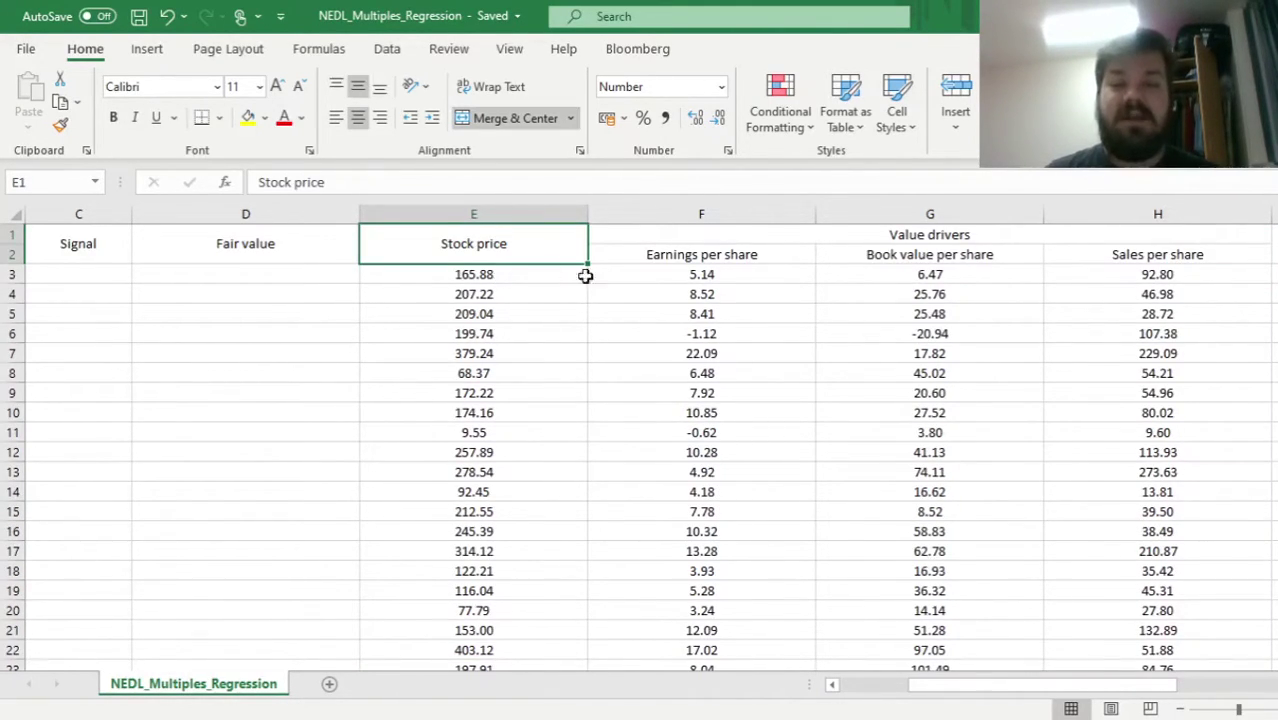
pyautogui.click(700, 262)
pyautogui.click(920, 252)
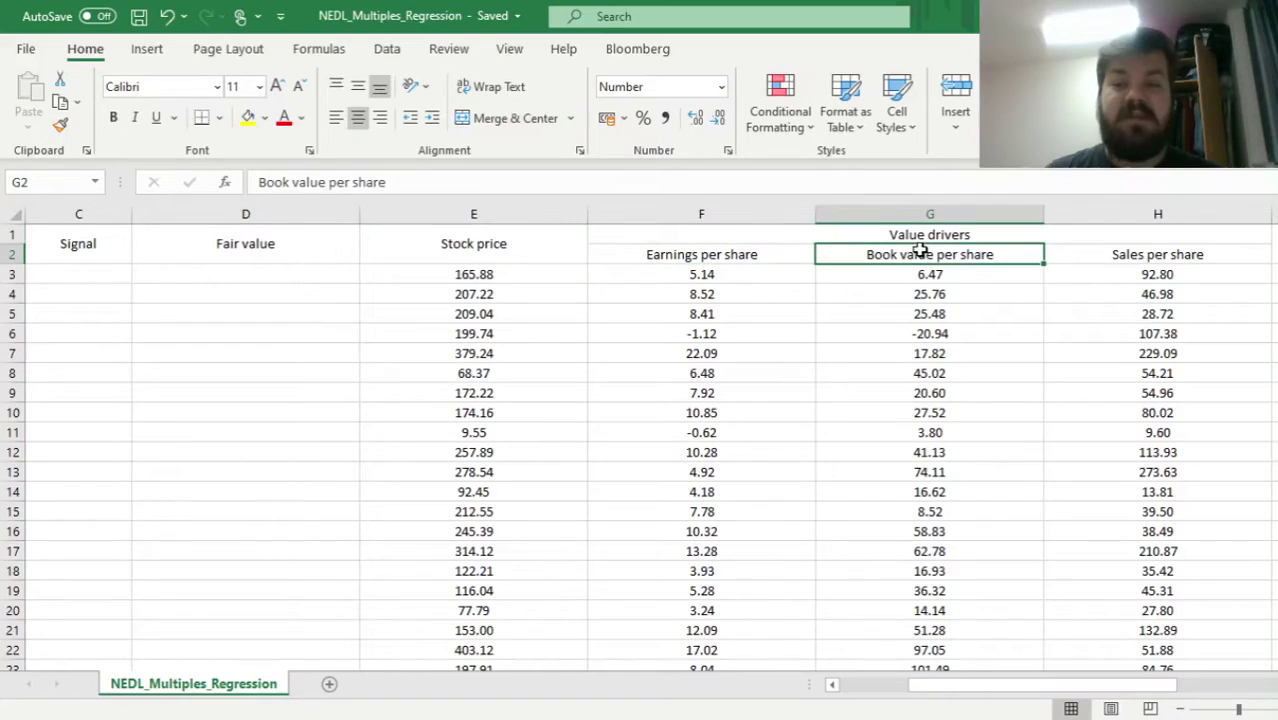
pyautogui.click(1123, 260)
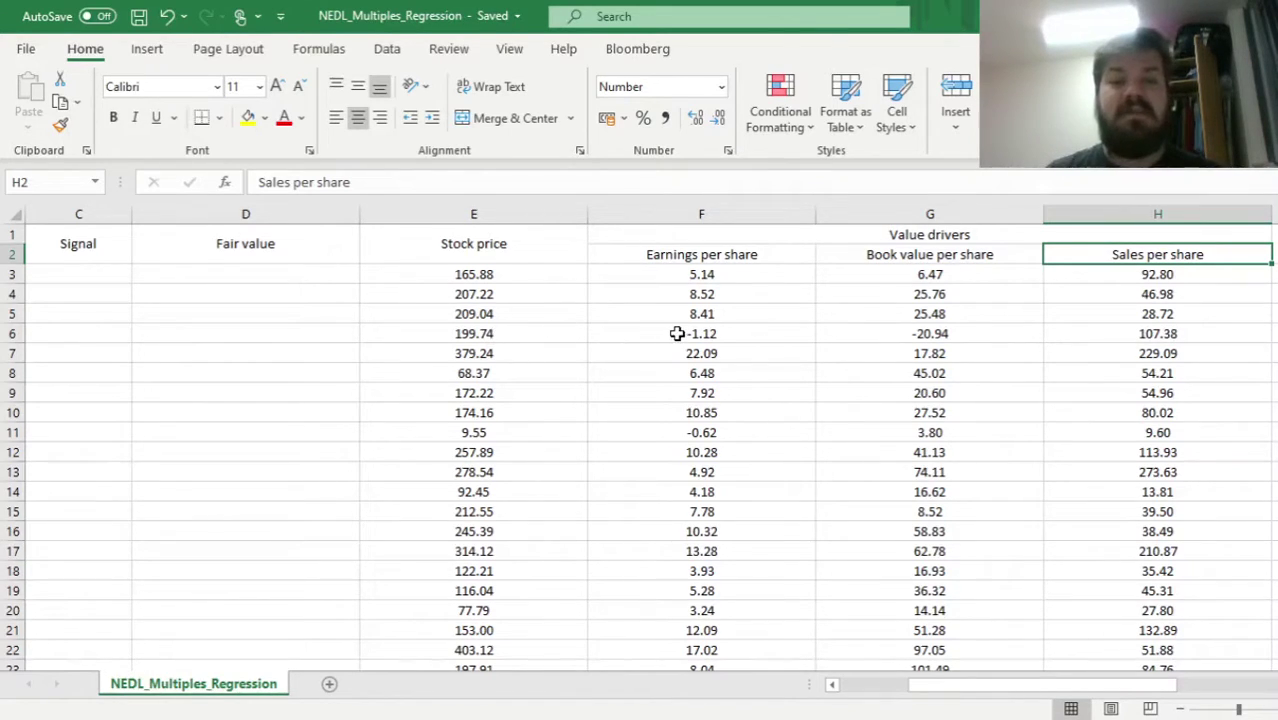
pyautogui.click(513, 277)
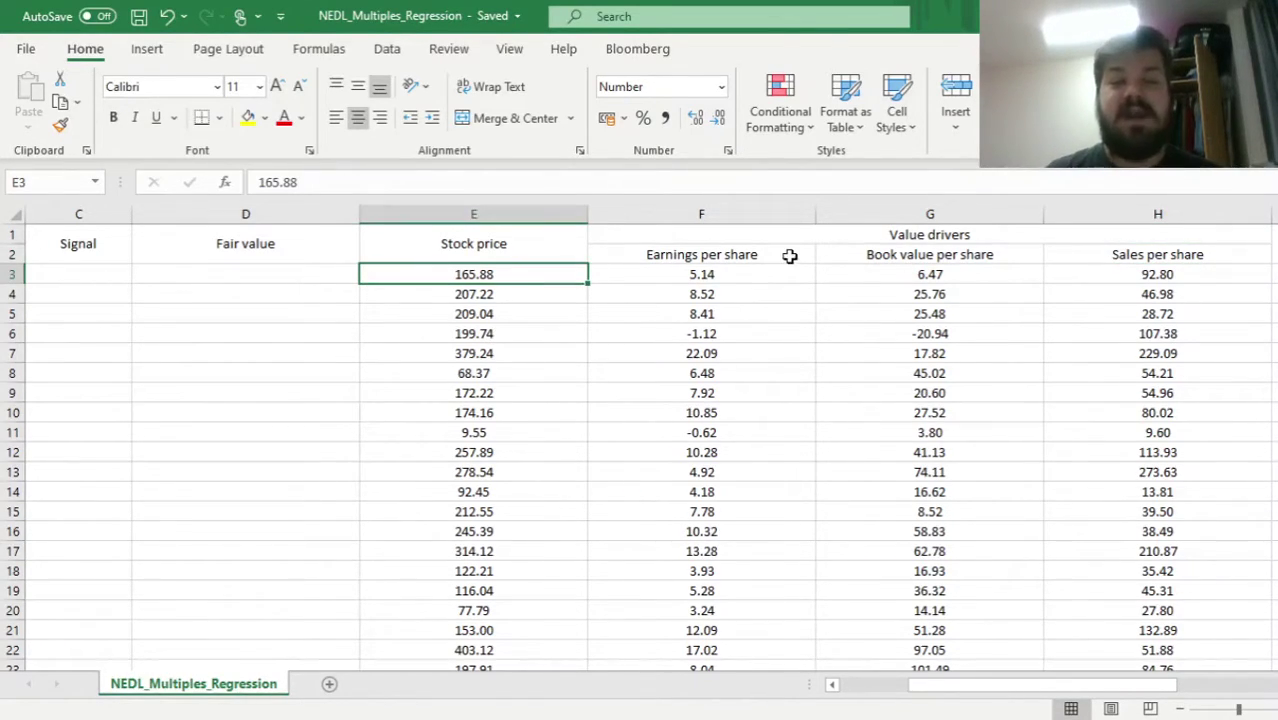
pyautogui.moveTo(727, 272); pyautogui.dragTo(1150, 274)
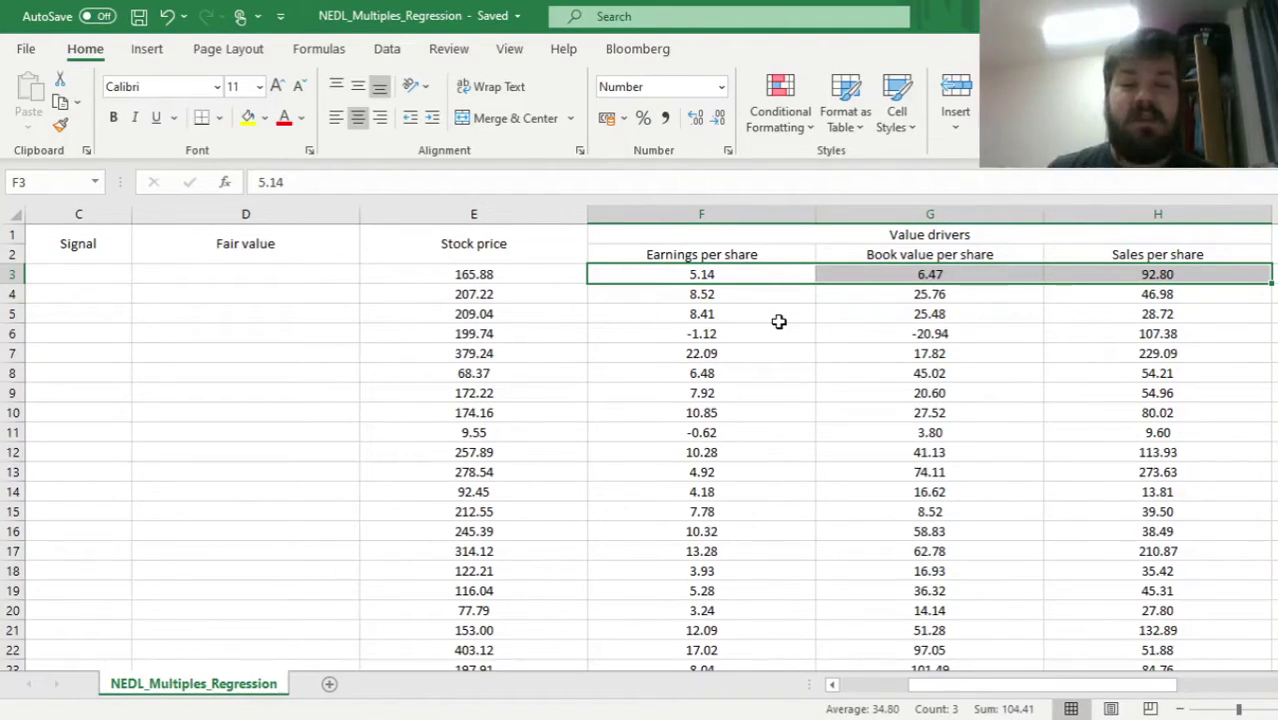
pyautogui.click(441, 274)
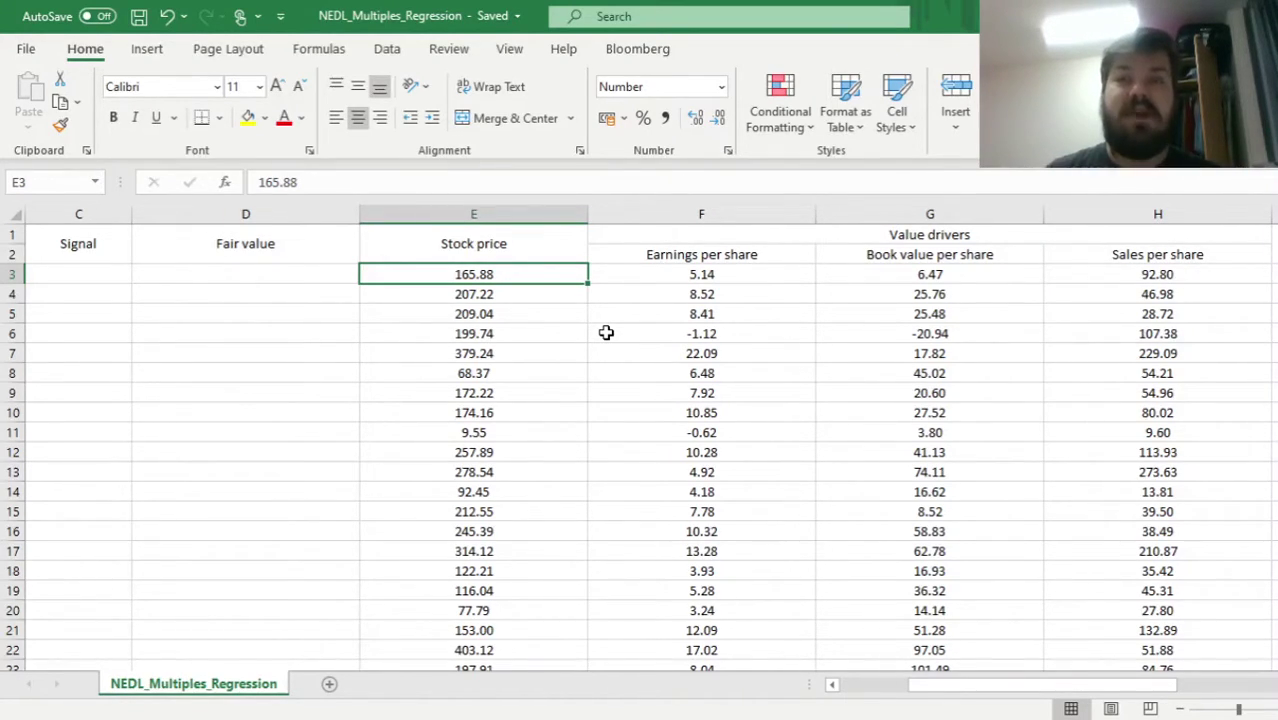
# - Compare the stock prices of General Electric and Lockheed Martin
pyautogui.click(464, 434)
pyautogui.press('Home')
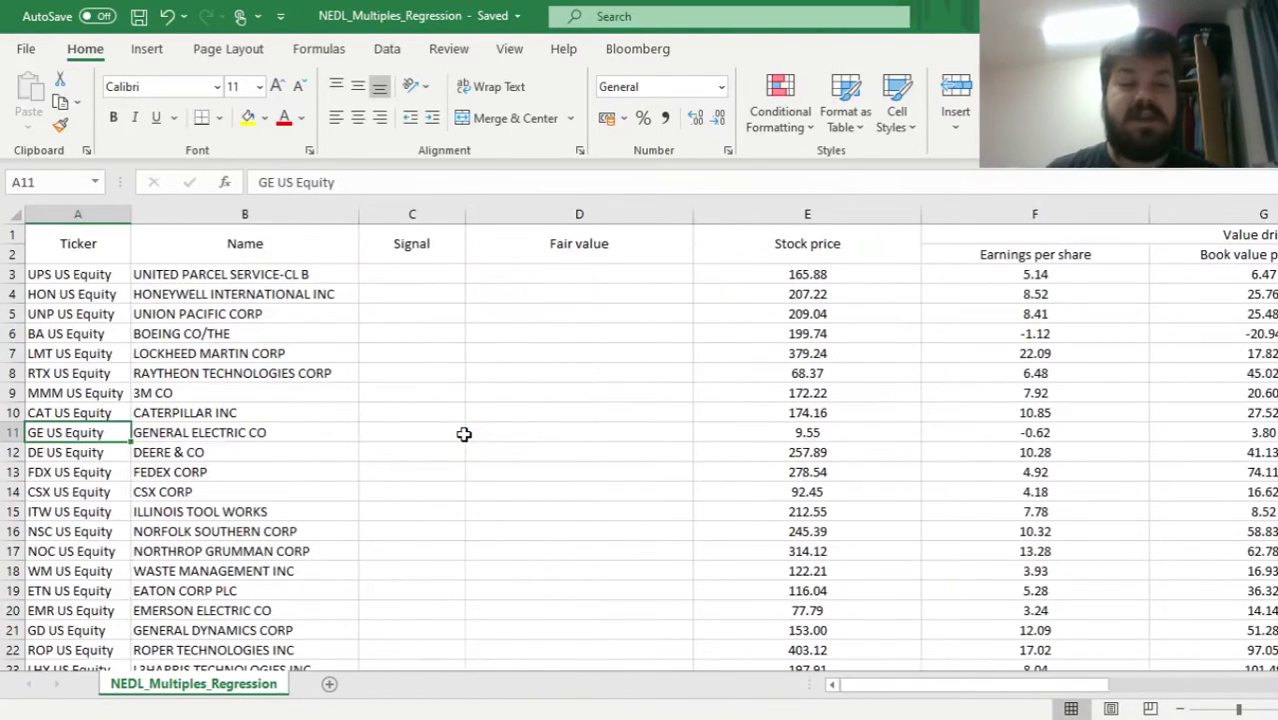
pyautogui.click(464, 434)
pyautogui.press('Right')
pyautogui.press('Right')
pyautogui.press('Right')
pyautogui.press('Left')
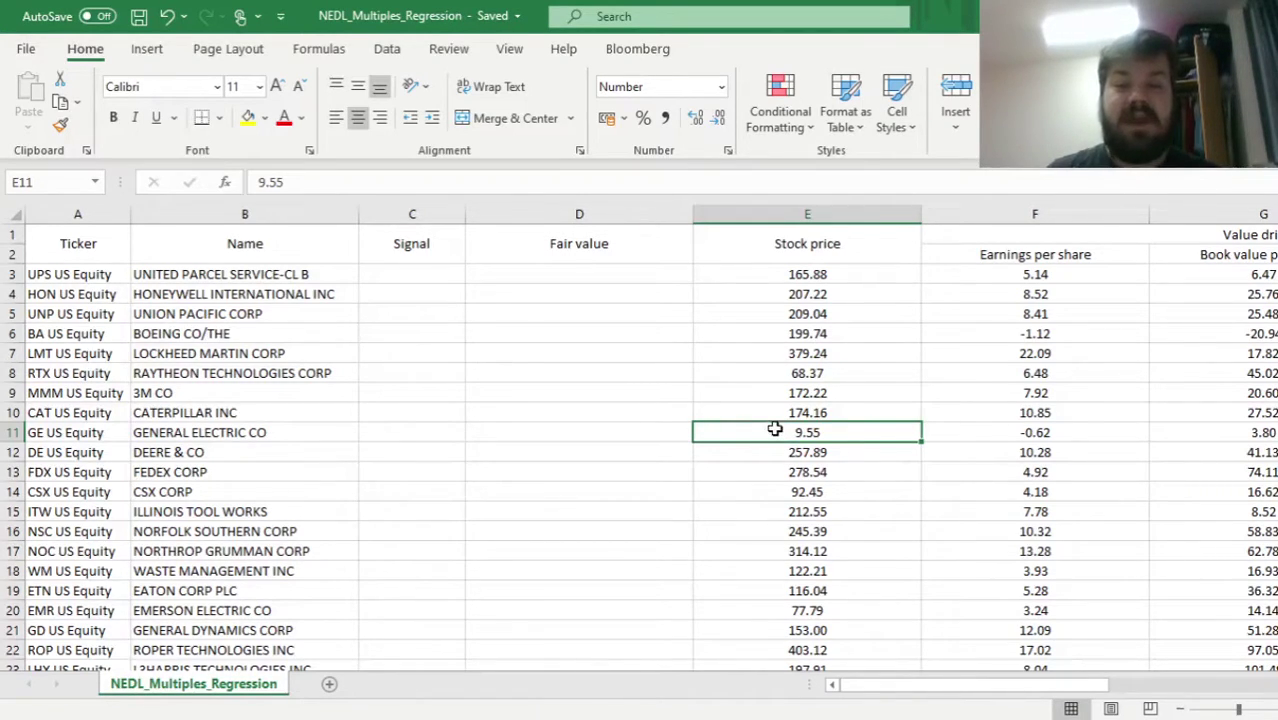
pyautogui.click(786, 347)
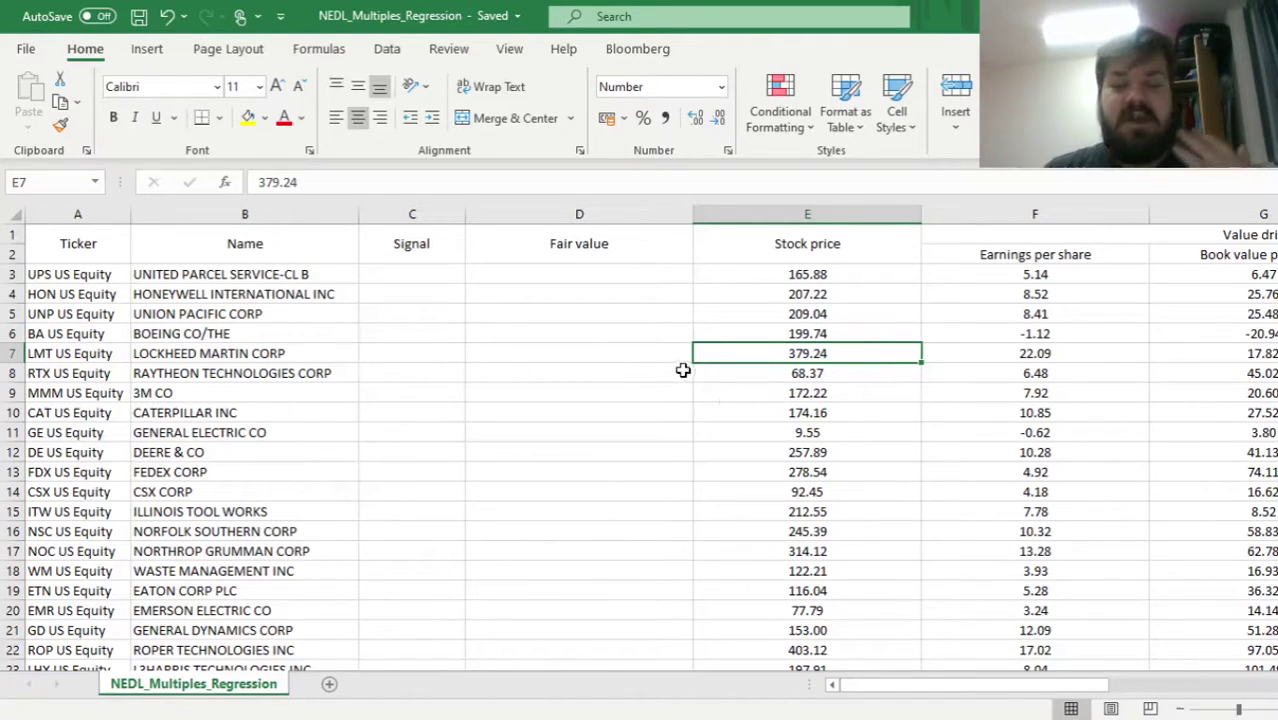
pyautogui.click(752, 434)
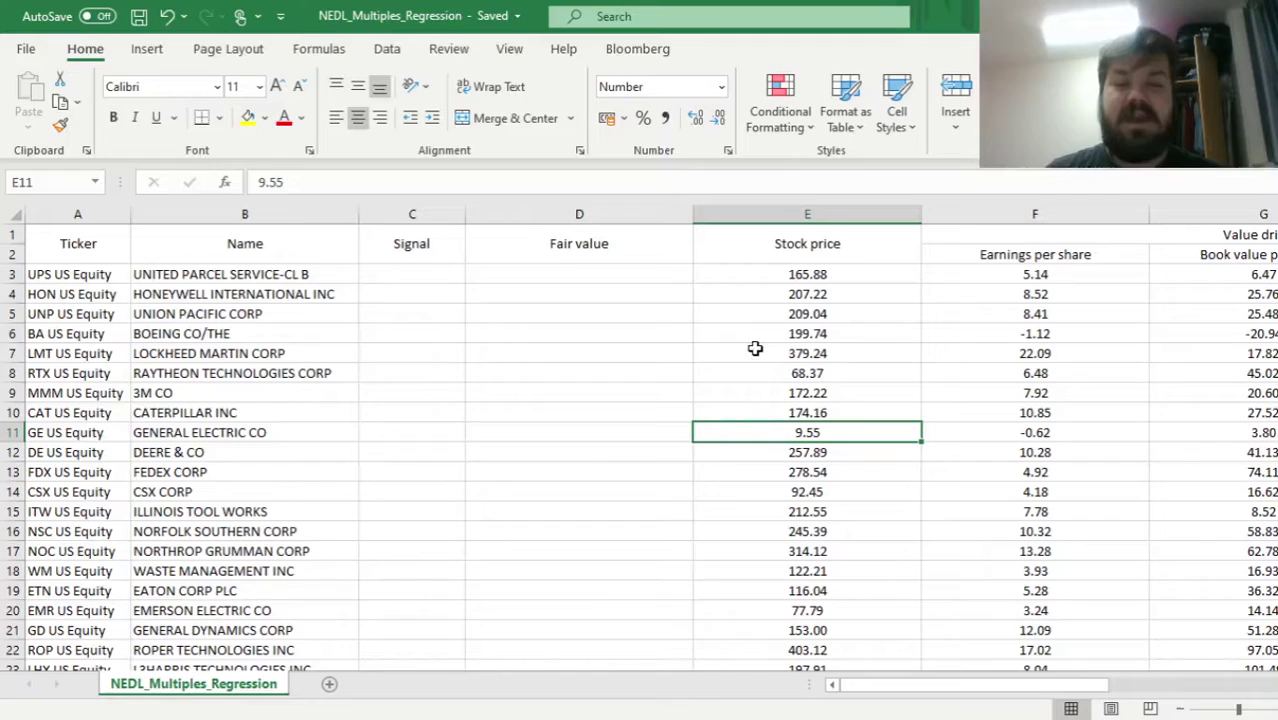
pyautogui.click(755, 350)
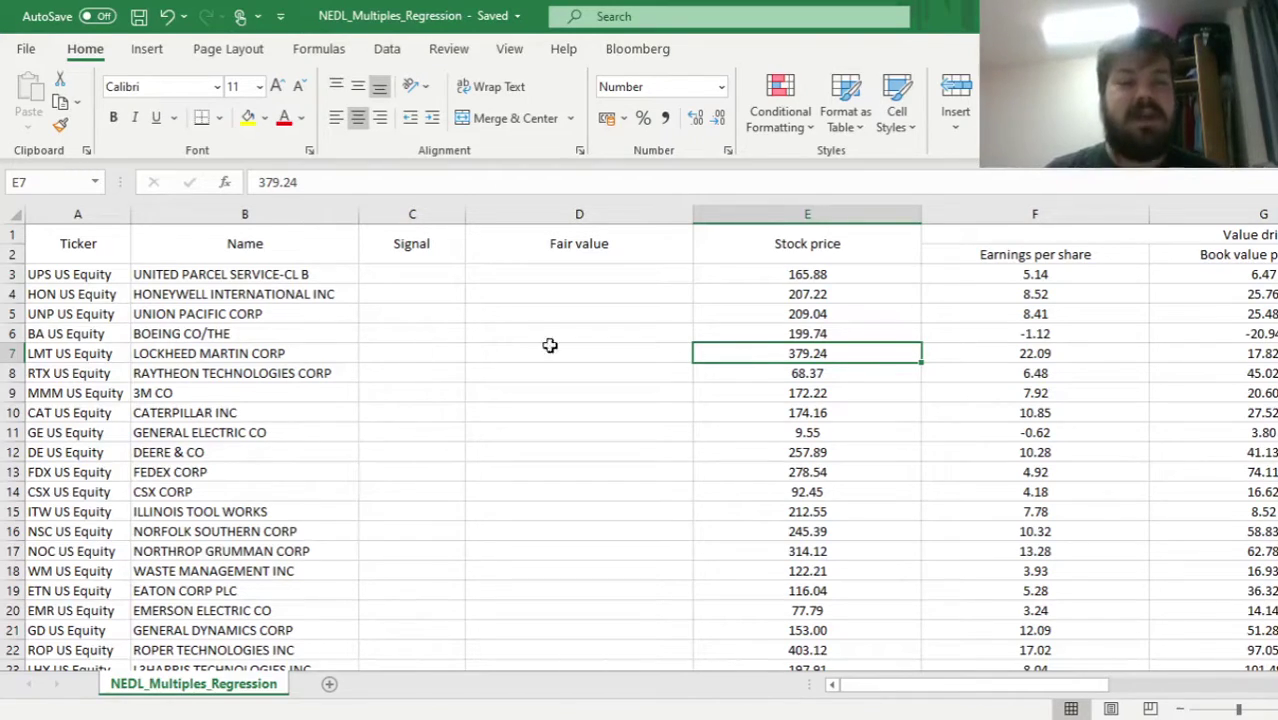
pyautogui.click(281, 368)
pyautogui.click(708, 358)
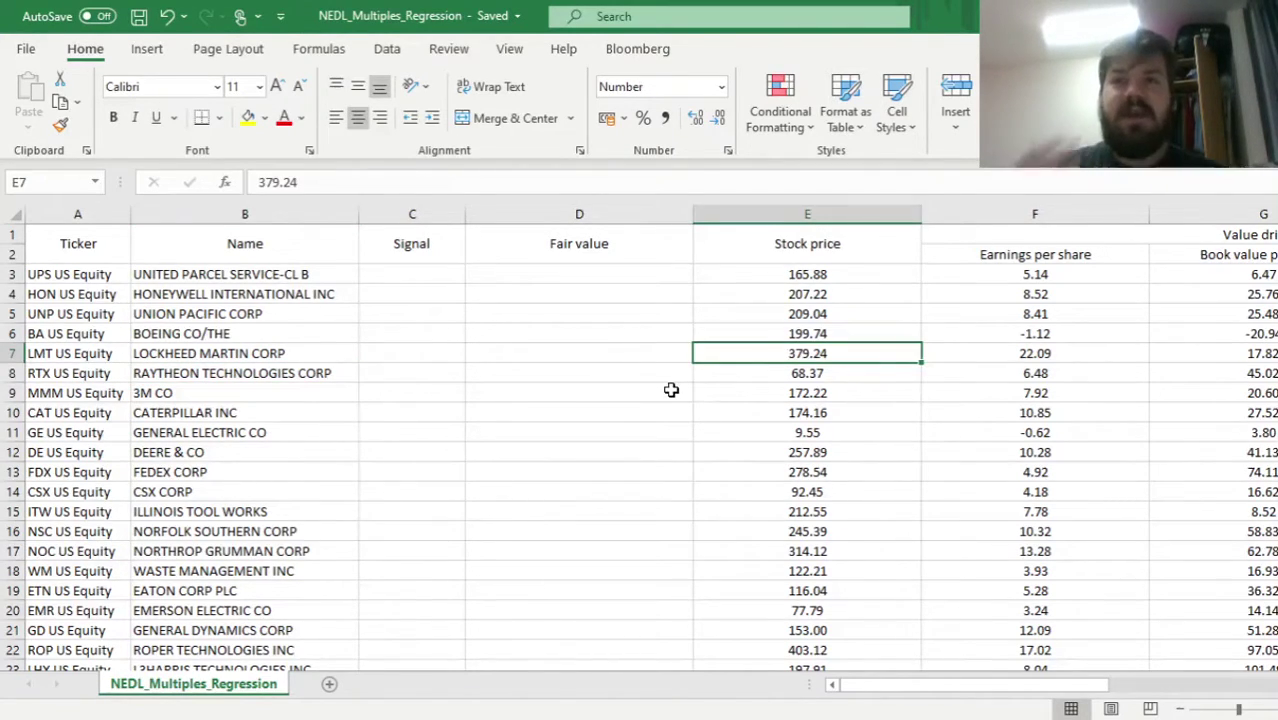
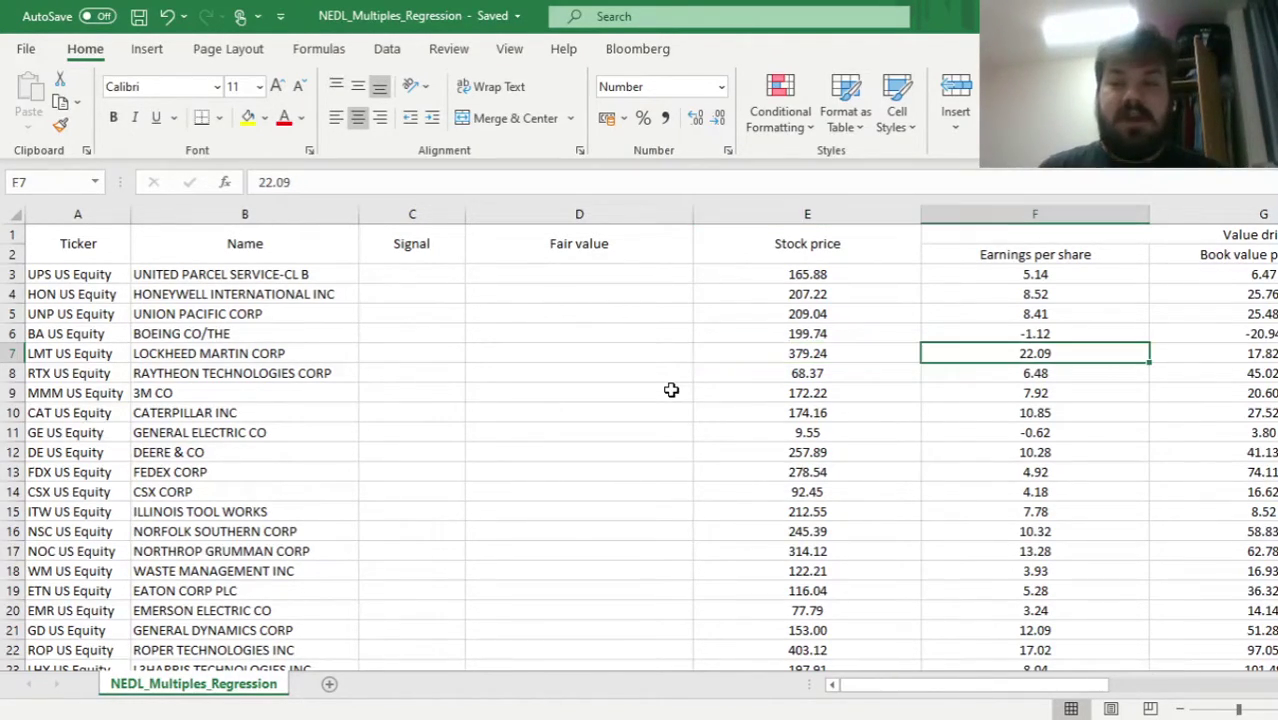
# - Inspect Lockheed Martin's value drivers, and the stock price and value driver ranges across the first dozen companies
pyautogui.press('Right')
pyautogui.press('Right')
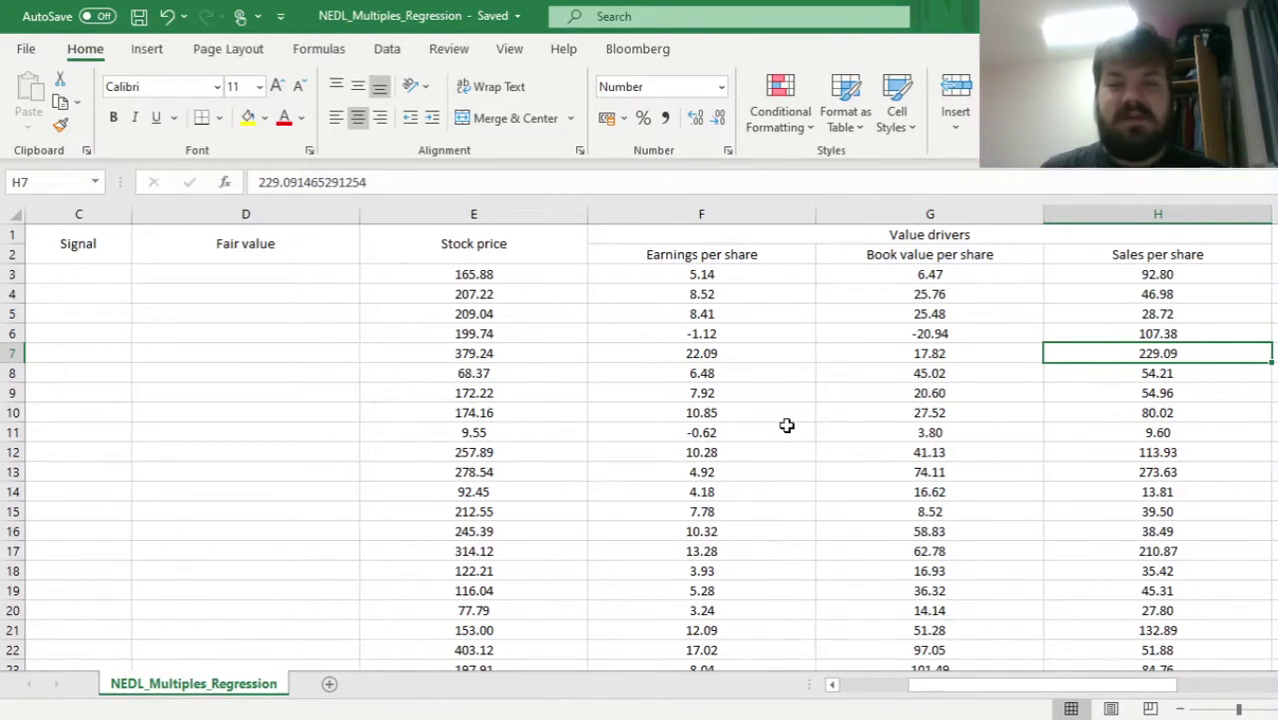
pyautogui.moveTo(500, 276); pyautogui.dragTo(510, 491)
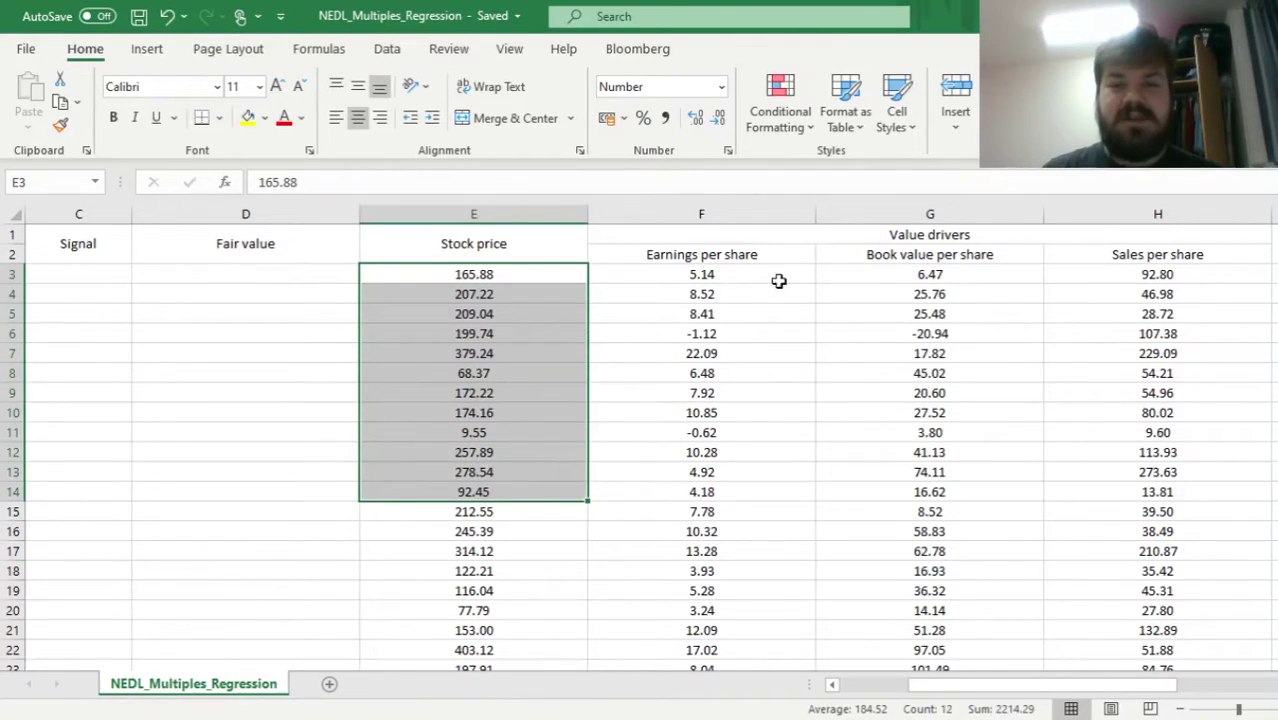
pyautogui.moveTo(756, 273); pyautogui.dragTo(1067, 503)
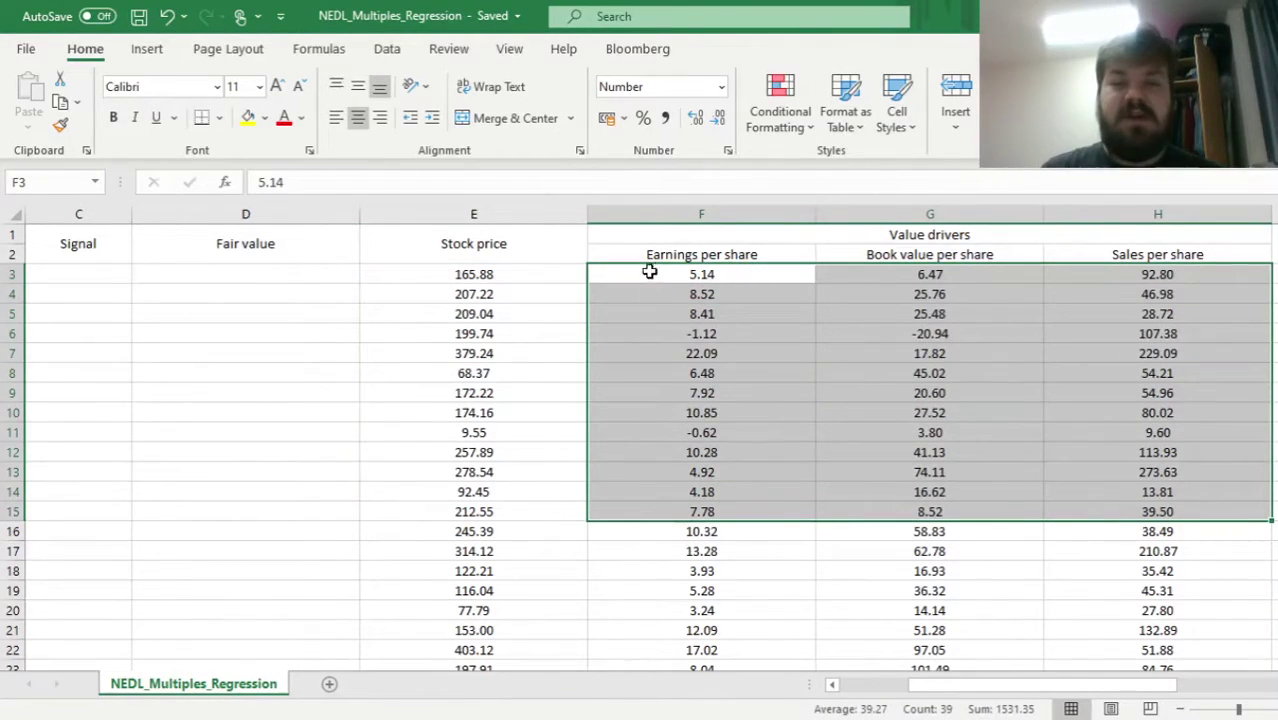
pyautogui.click(649, 273)
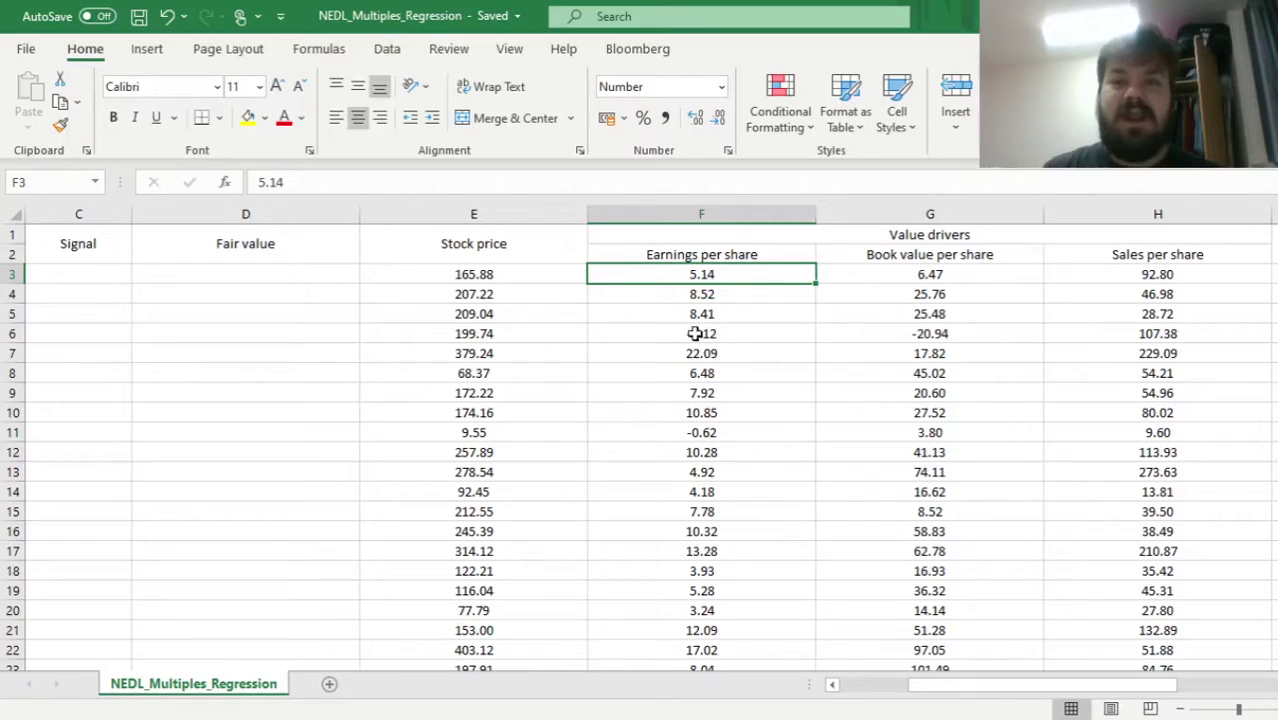
pyautogui.moveTo(479, 274); pyautogui.dragTo(1157, 489)
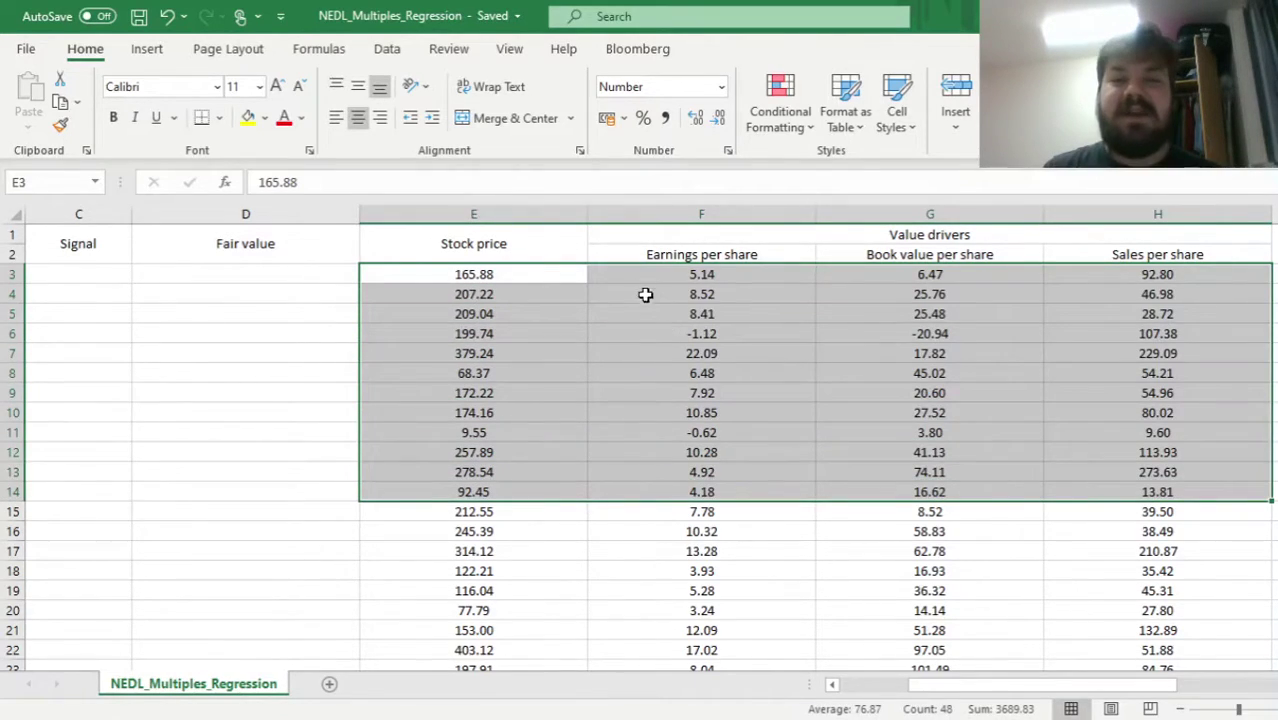
pyautogui.click(642, 283)
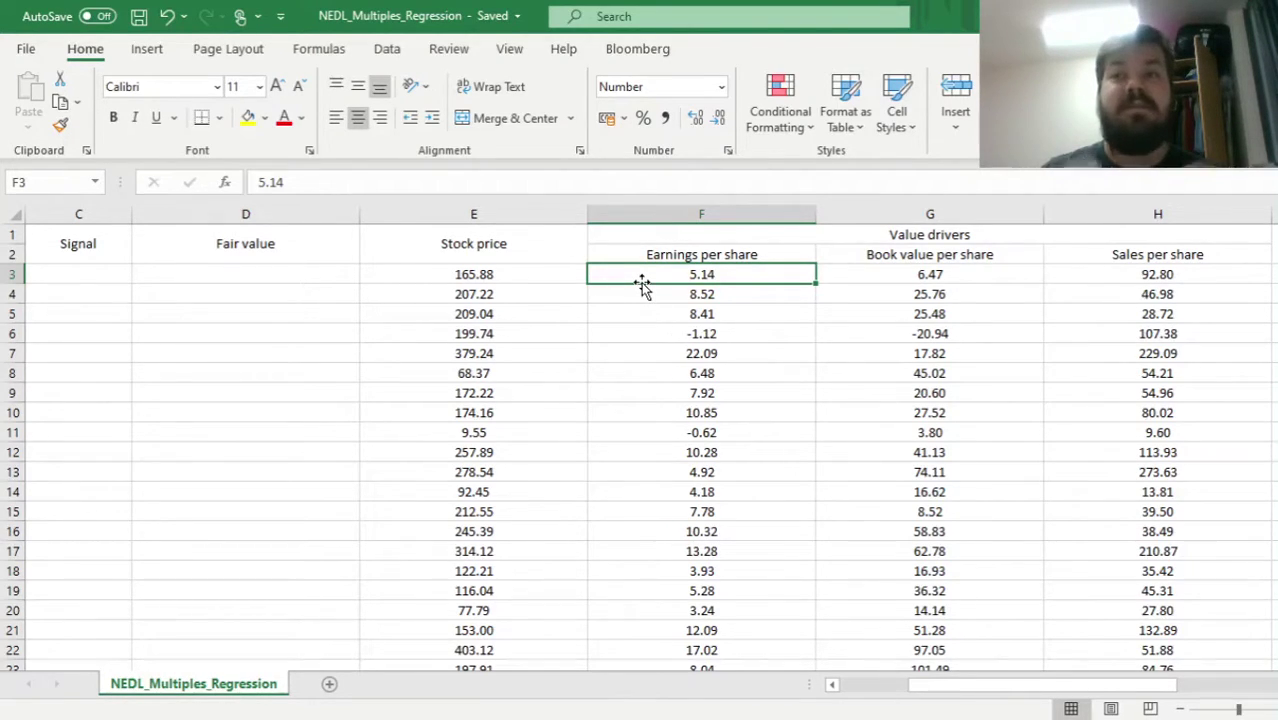
# - Enter =E3/E3 in cell I3 of the Price column and fill the formula down for all companies
pyautogui.press('Right')
pyautogui.press('Right')
pyautogui.press('Right')
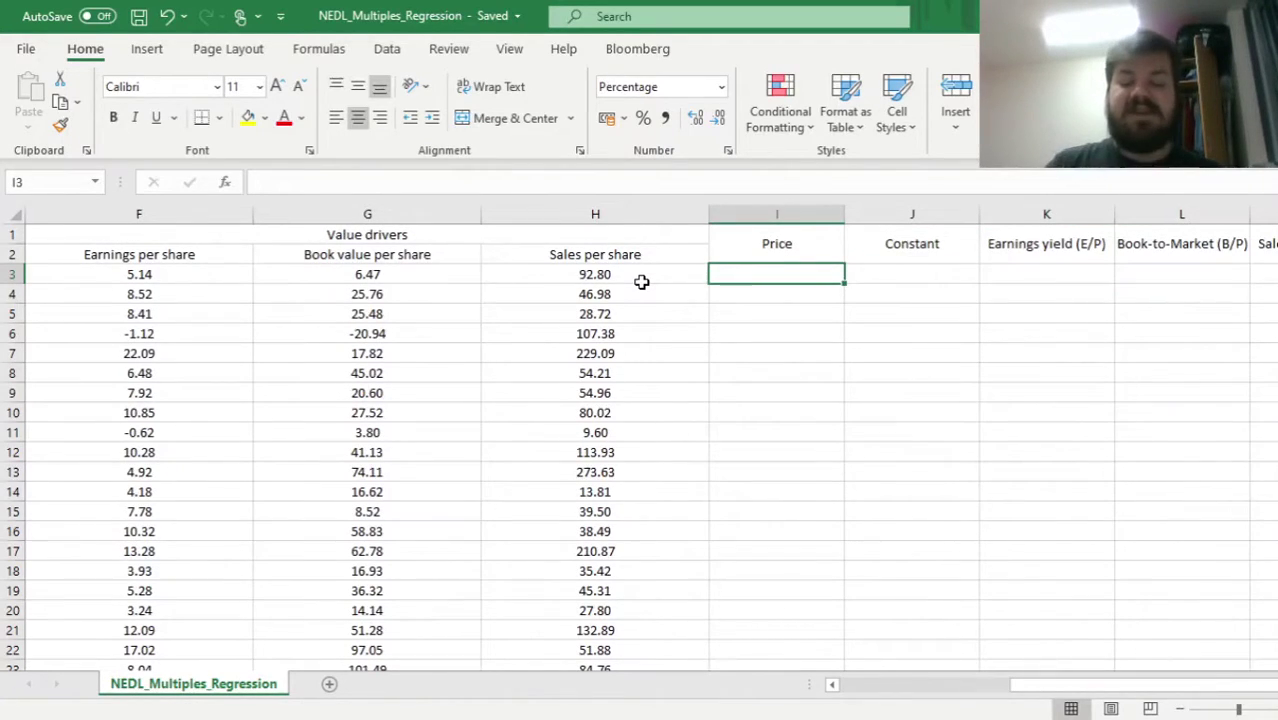
pyautogui.write('=')
pyautogui.click(609, 276)
pyautogui.press('Left')
pyautogui.press('Left')
pyautogui.press('Left')
pyautogui.write('/')
pyautogui.click(184, 271)
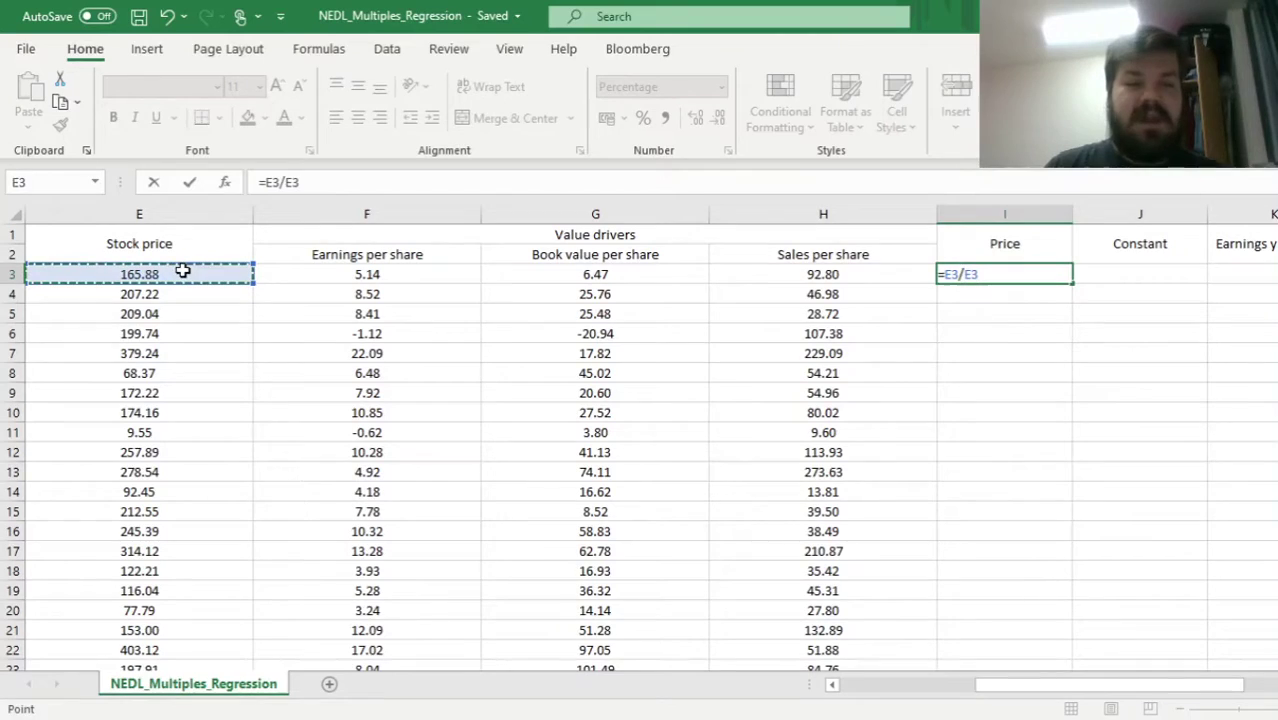
pyautogui.hotkey('ctrl', 'Return')
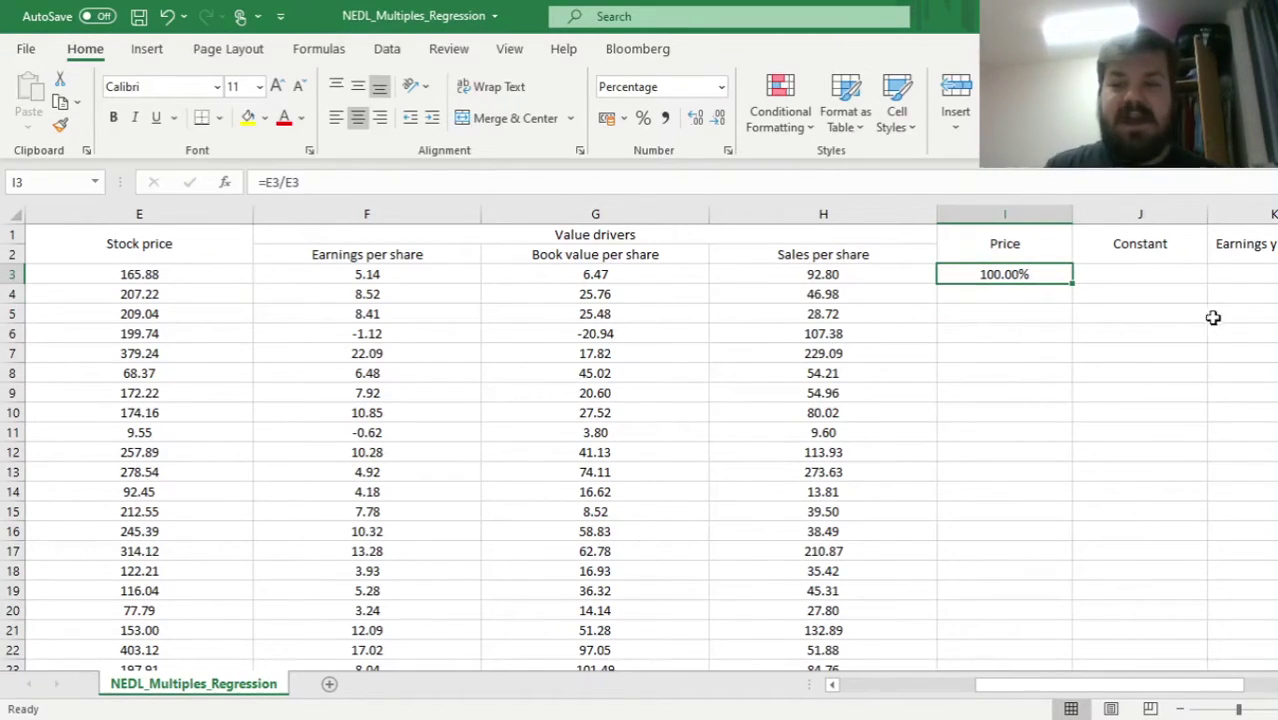
pyautogui.doubleClick(1072, 285)
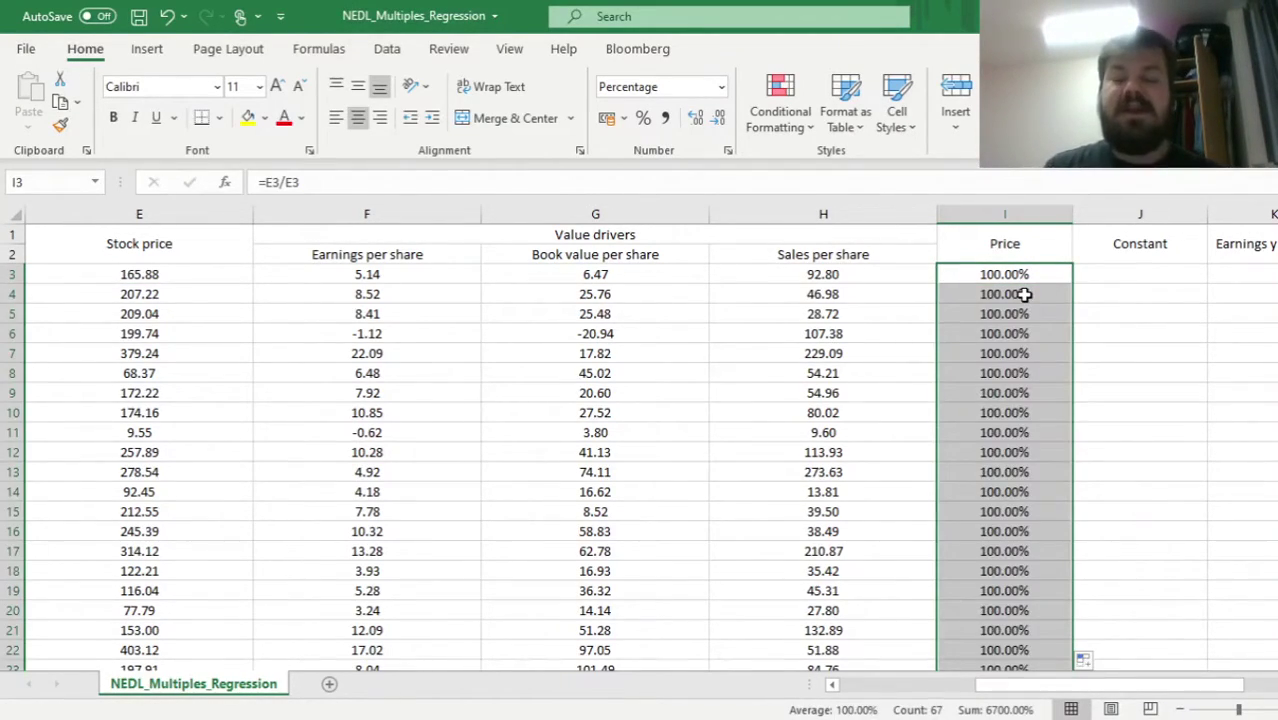
# - Enter the formula =1/E3 in cell J3 of the Constant column
pyautogui.click(1125, 280)
pyautogui.write('=')
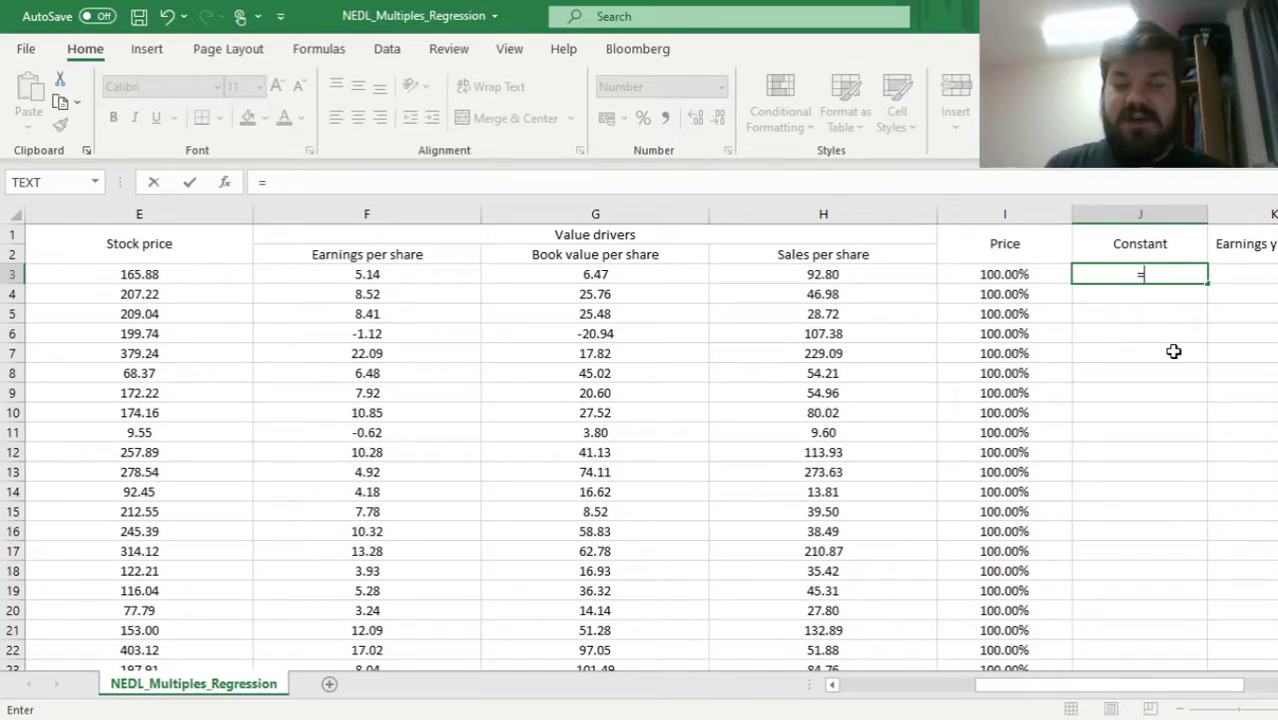
pyautogui.write('1/')
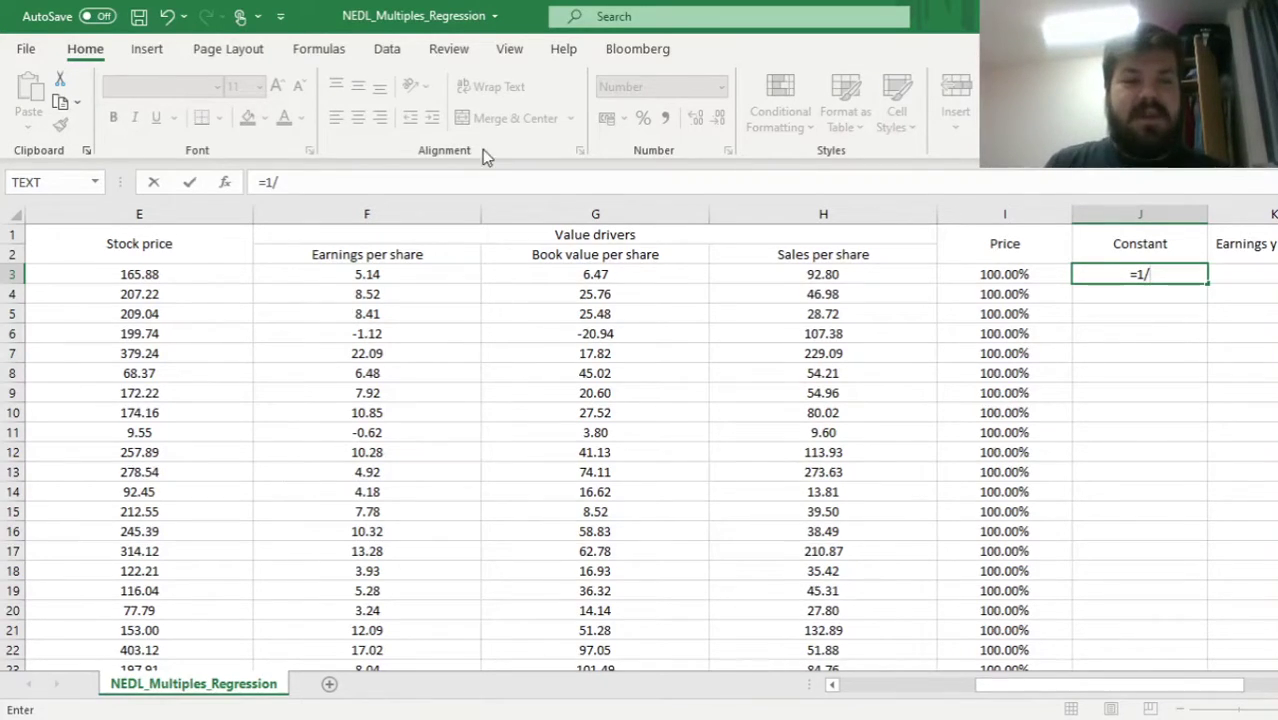
pyautogui.click(155, 279)
pyautogui.hotkey('ctrl', 'Return')
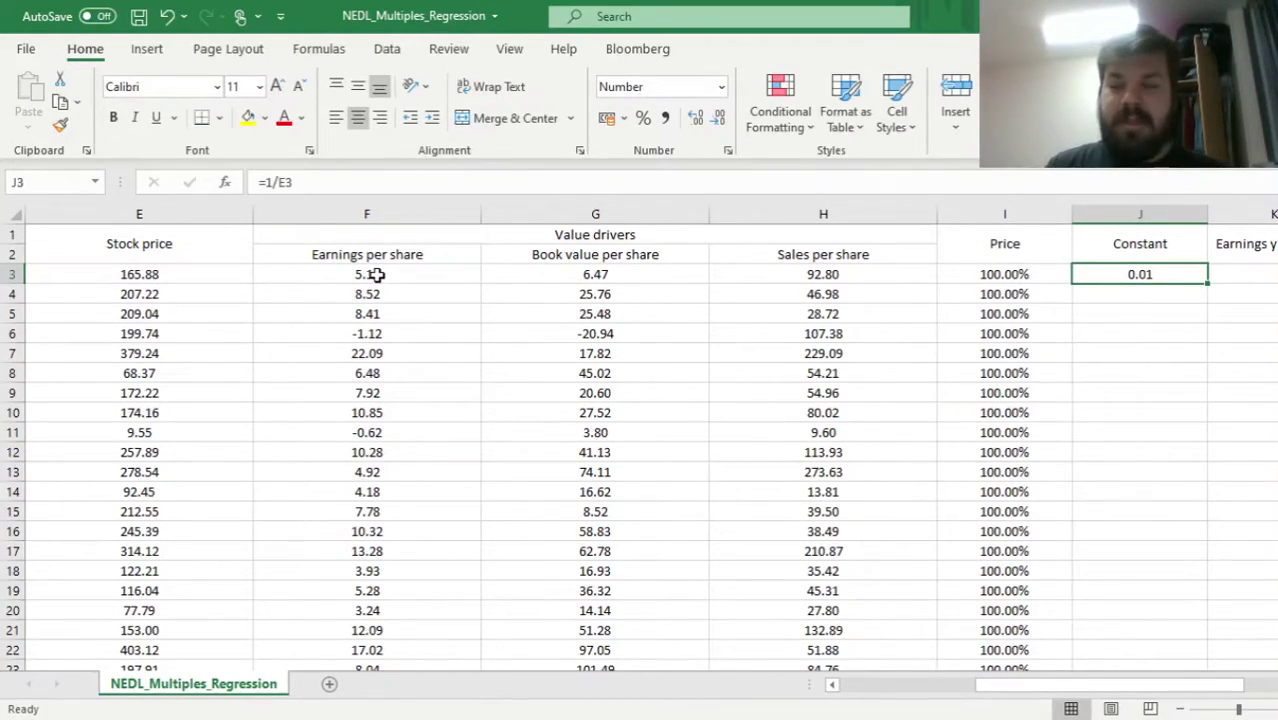
# - Fill the formula in cell J3 of the Constant column down for all companies
pyautogui.doubleClick(1206, 285)
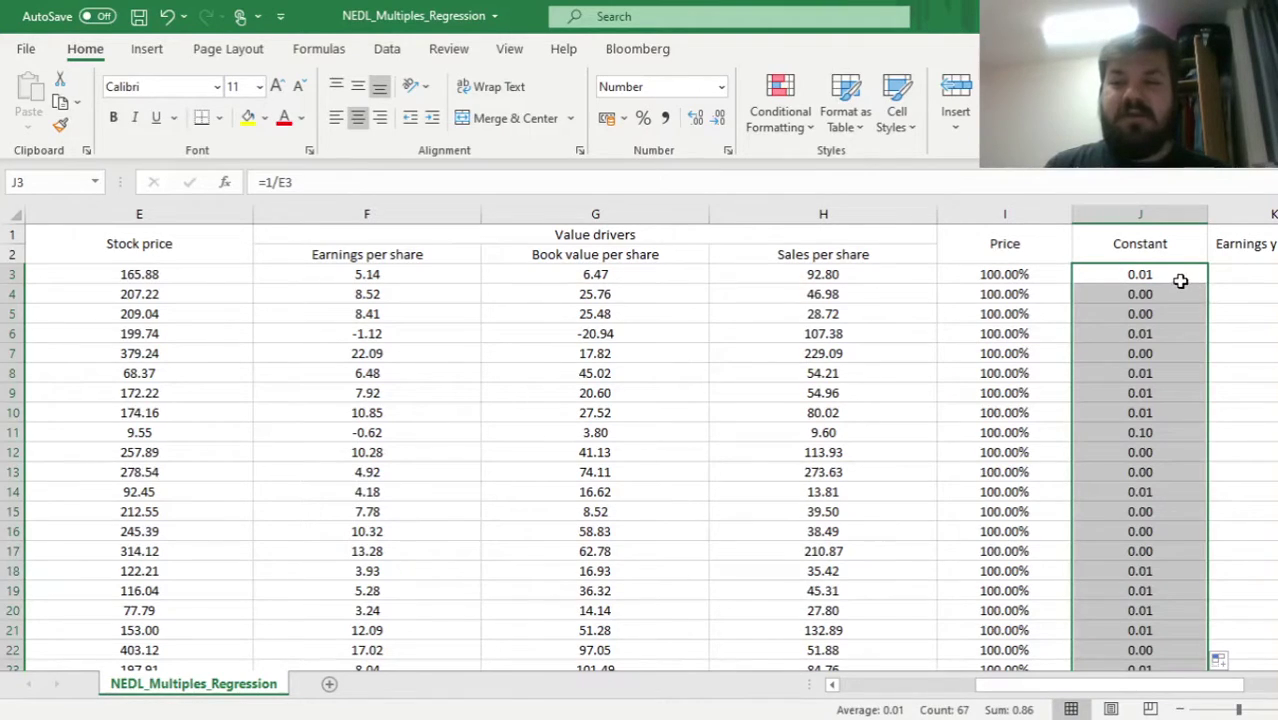
pyautogui.click(1179, 278)
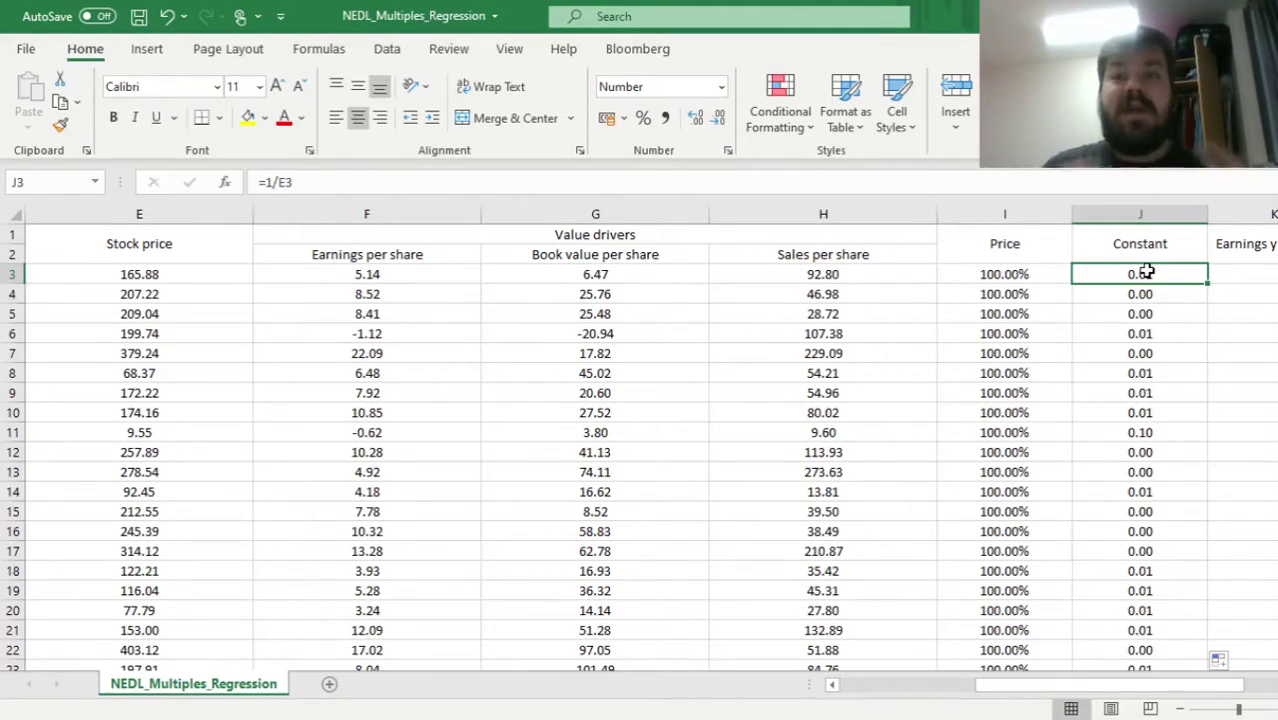
# - Enter the formula =F3/$E3 in cell K3 of the Earnings yield (E/P) column, with the stock price column locked
pyautogui.press('Right')
pyautogui.press('Right')
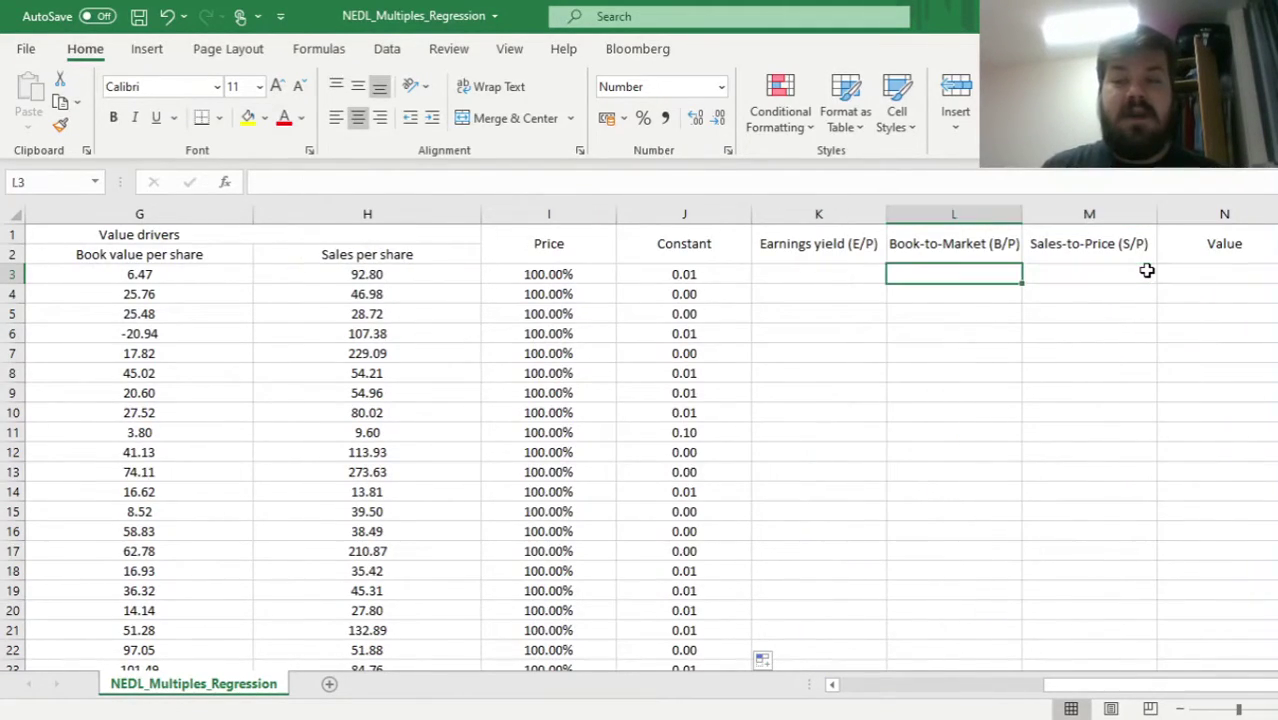
pyautogui.press('Left')
pyautogui.write('=')
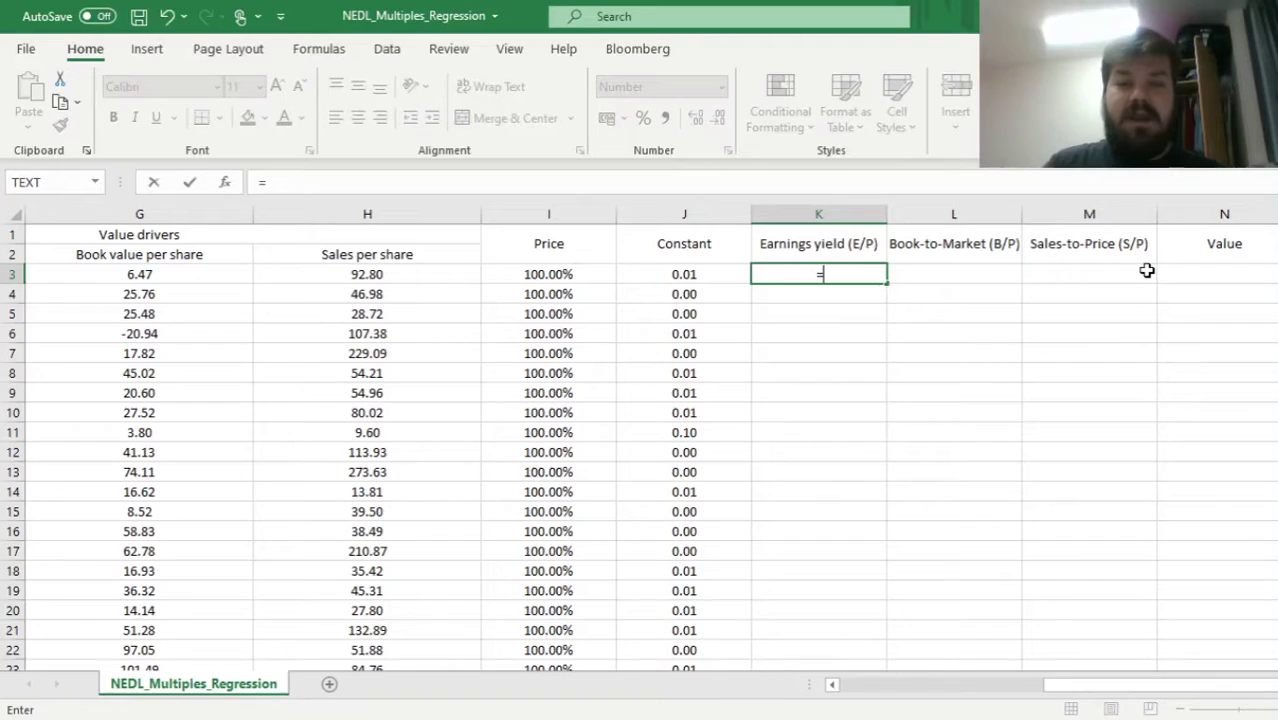
pyautogui.click(143, 272)
pyautogui.press('Left')
pyautogui.write('/')
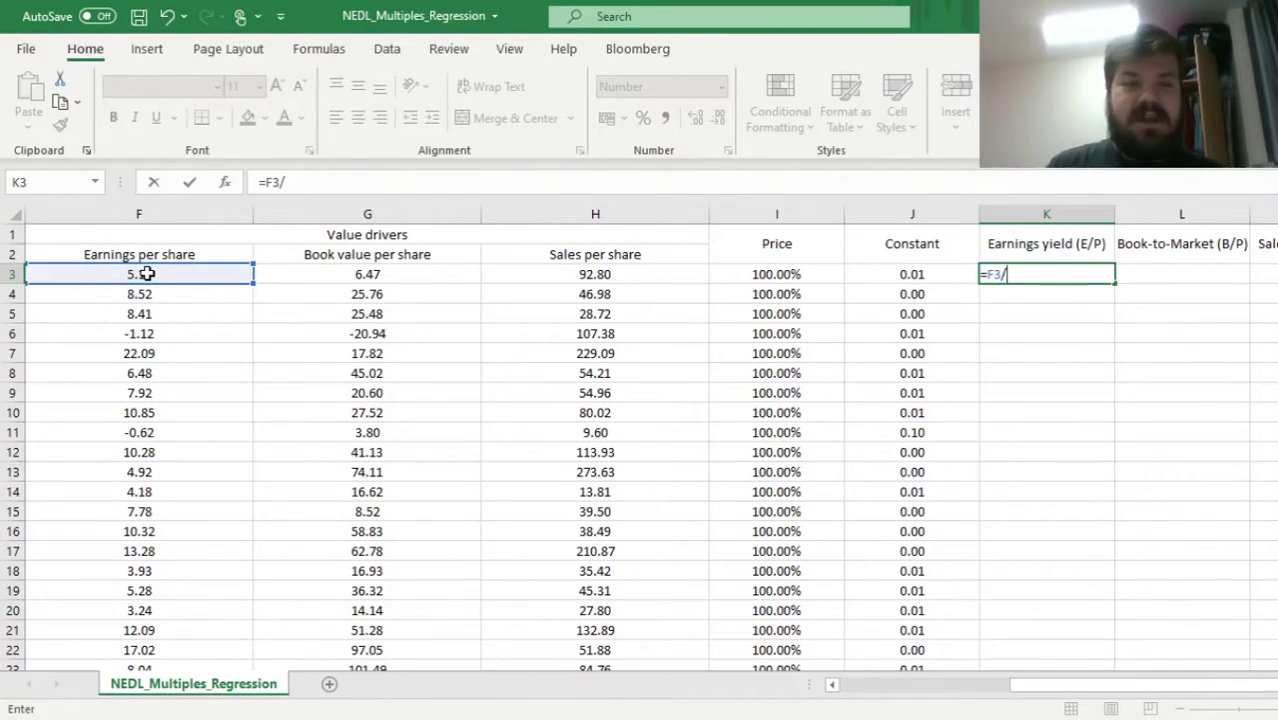
pyautogui.click(312, 274)
pyautogui.press('Left')
pyautogui.press('Left')
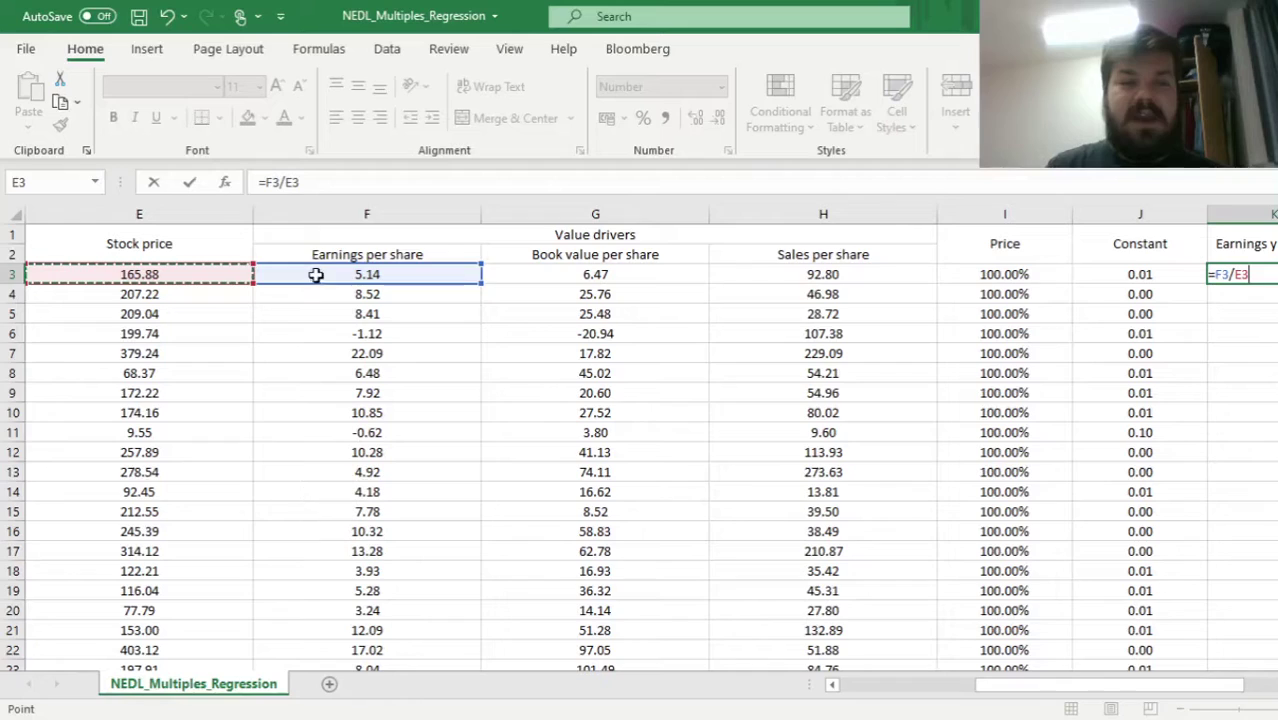
pyautogui.click(284, 182)
pyautogui.write('$')
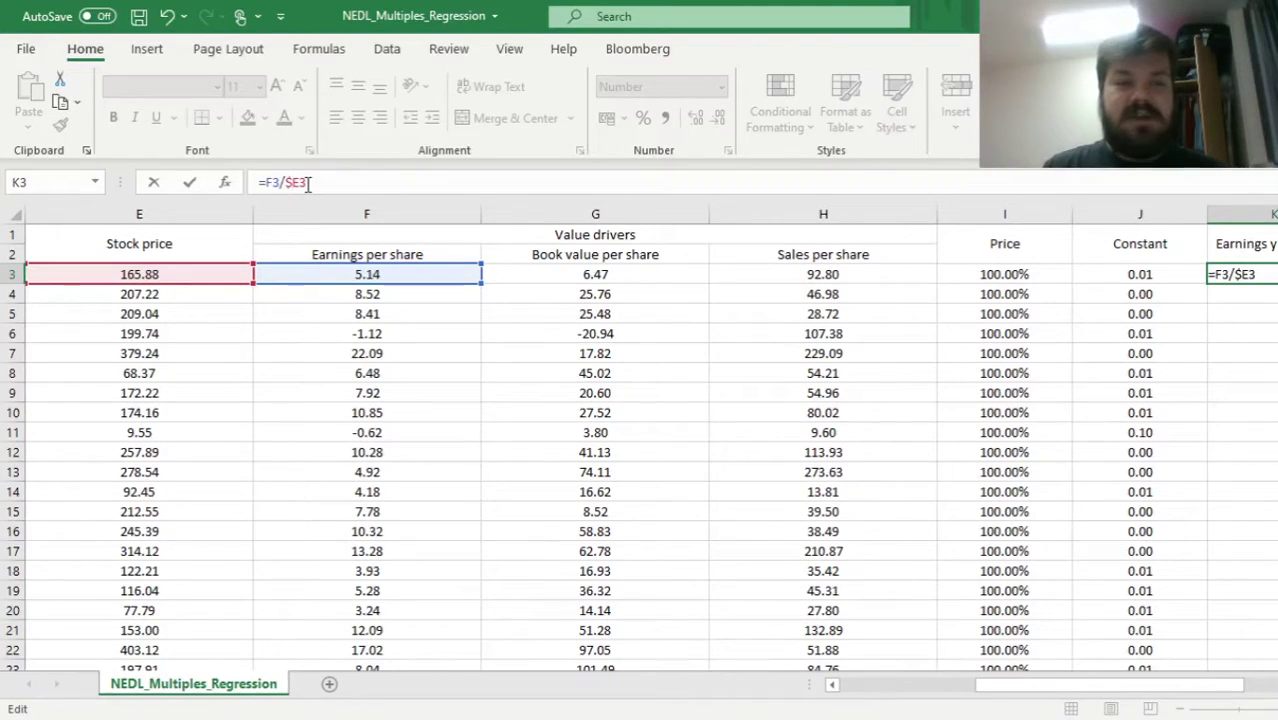
pyautogui.hotkey('ctrl', 'Return')
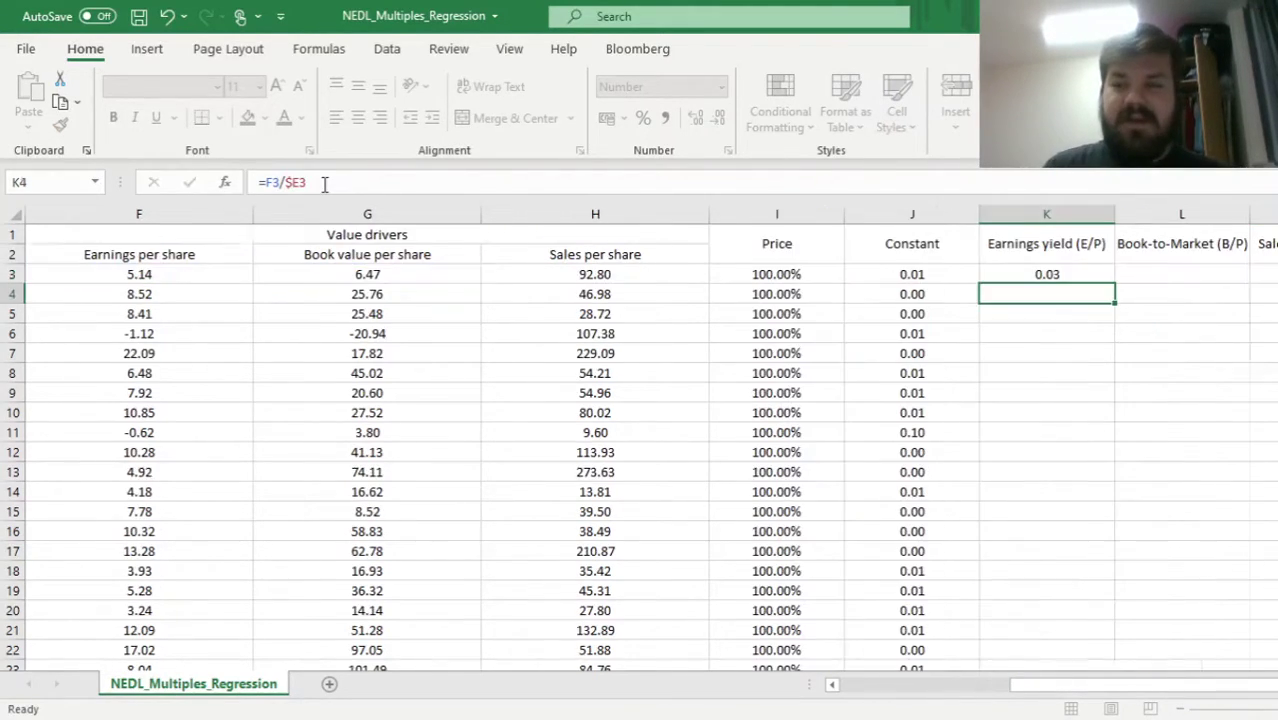
# - Fill the K3 formula across to the Book-to-Market and Sales-to-Price columns, and down all three columns for every company
pyautogui.moveTo(1116, 285); pyautogui.dragTo(931, 286)
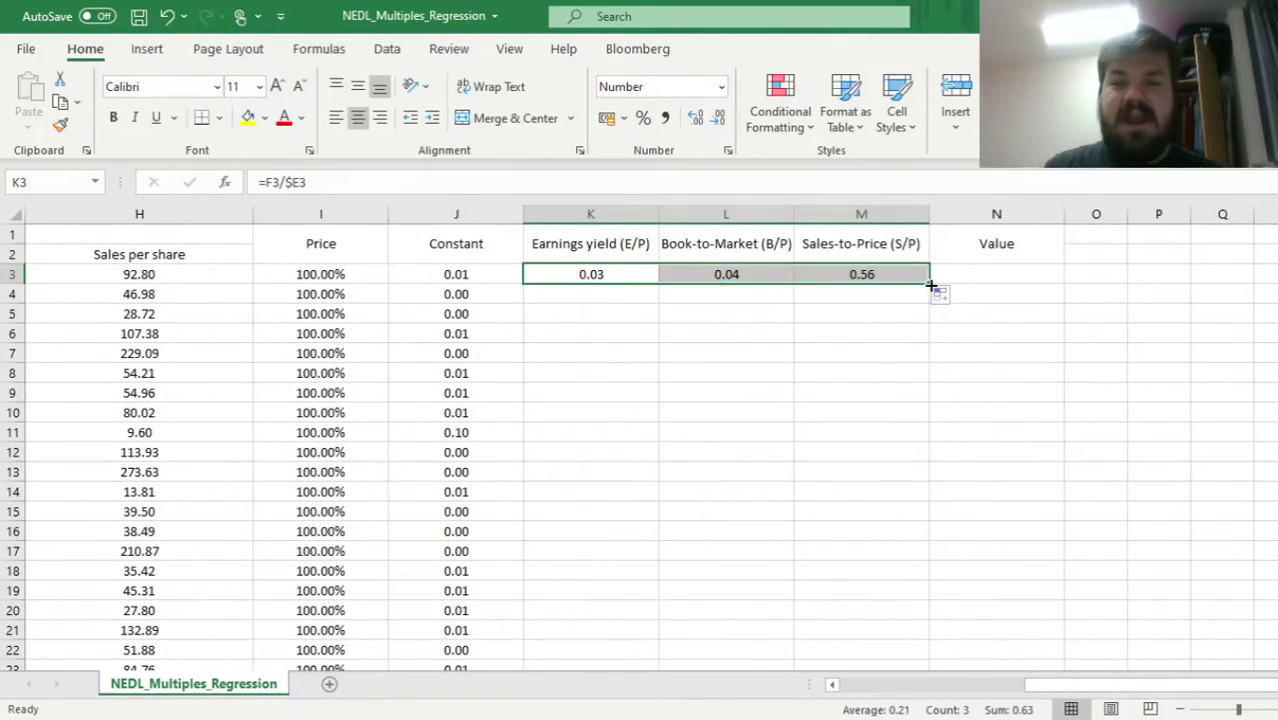
pyautogui.doubleClick(931, 286)
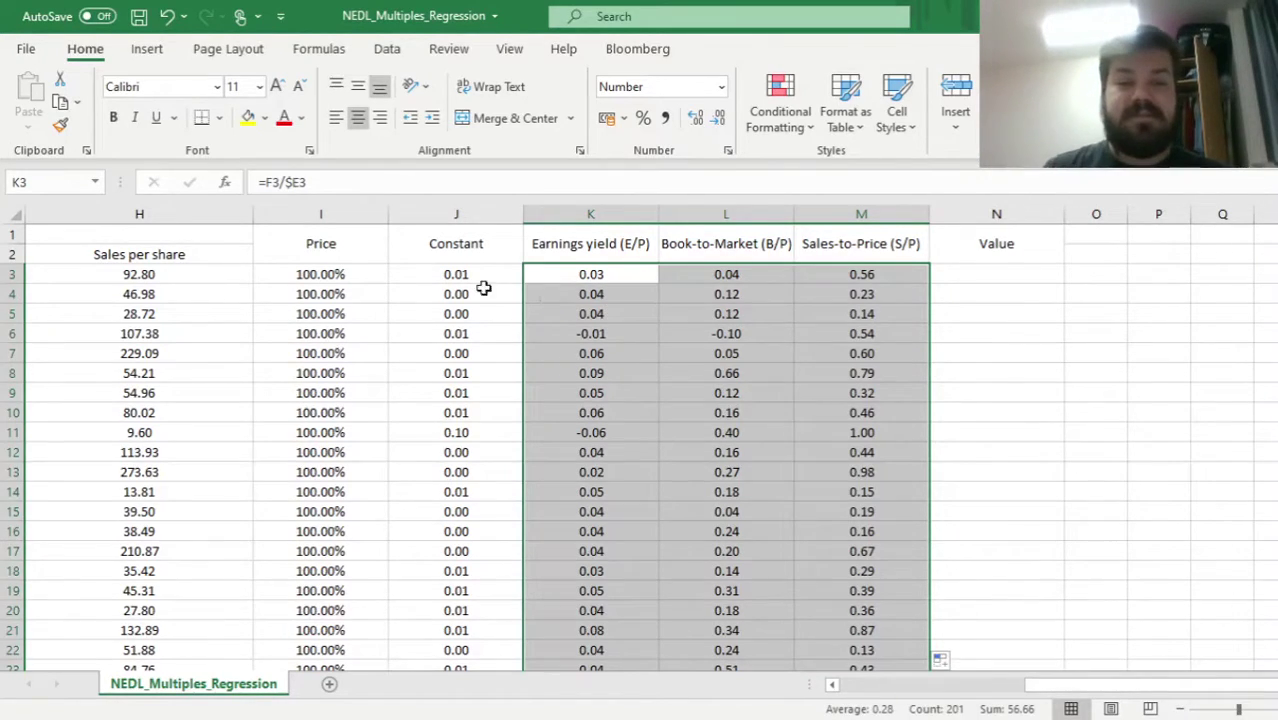
# - Review the Price column and the scaled regressors: Constant, Earnings yield, Book-to-Market and Sales-to-Price
pyautogui.click(421, 291)
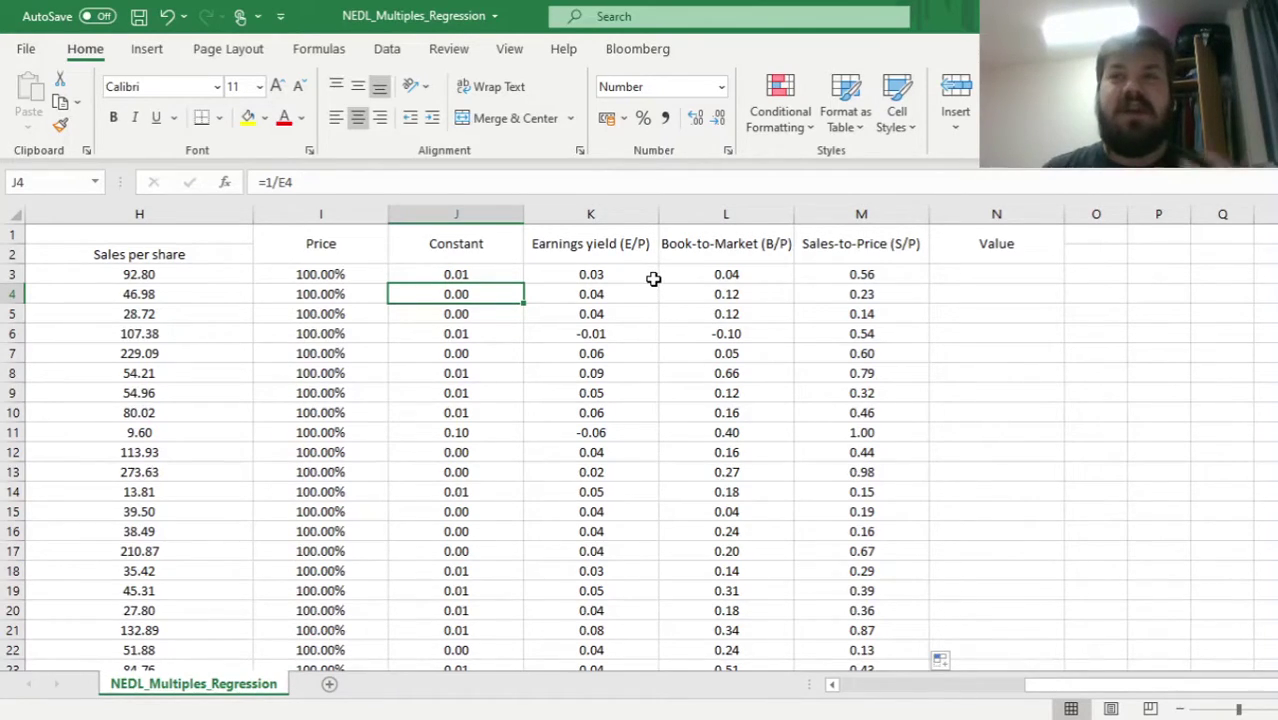
pyautogui.click(636, 250)
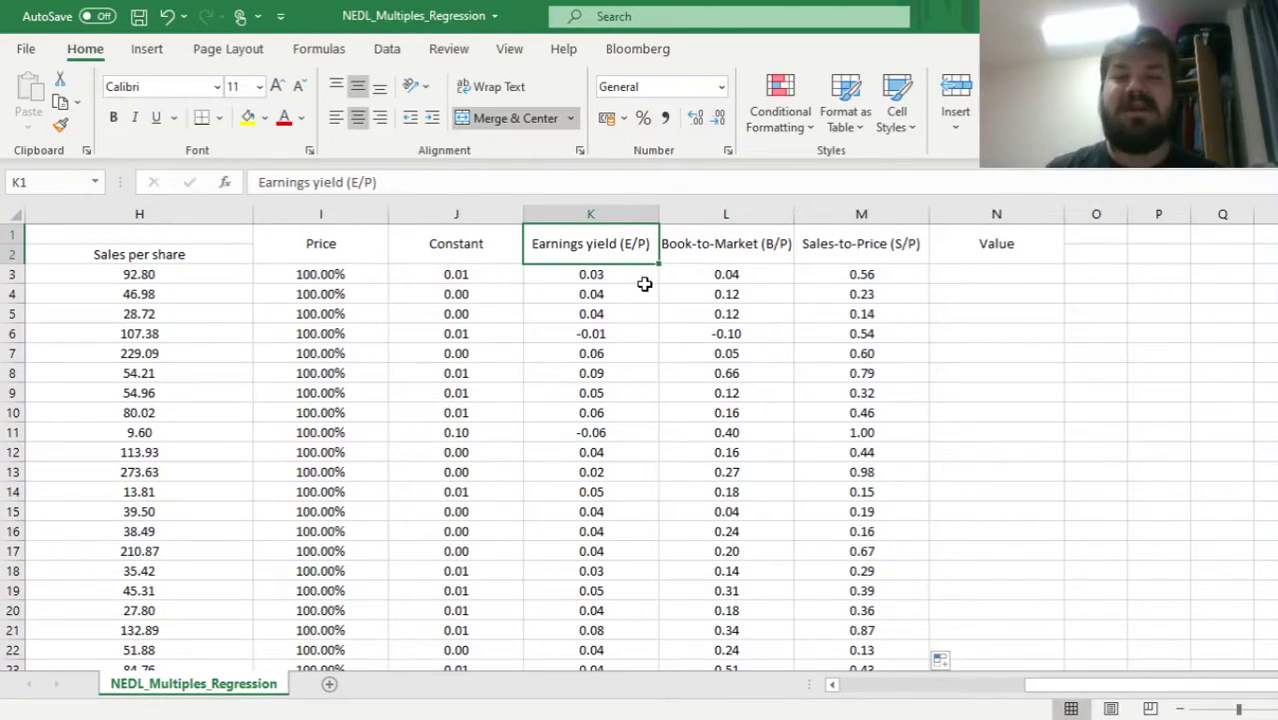
pyautogui.click(714, 240)
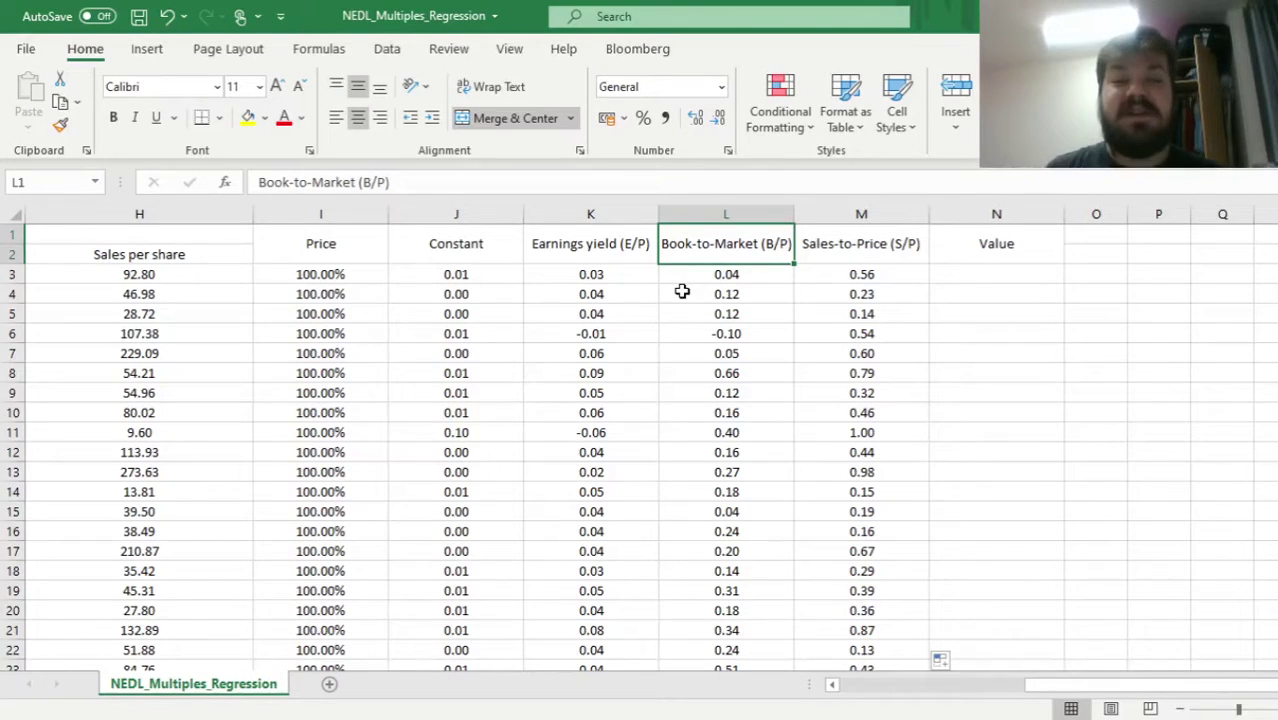
pyautogui.click(591, 272)
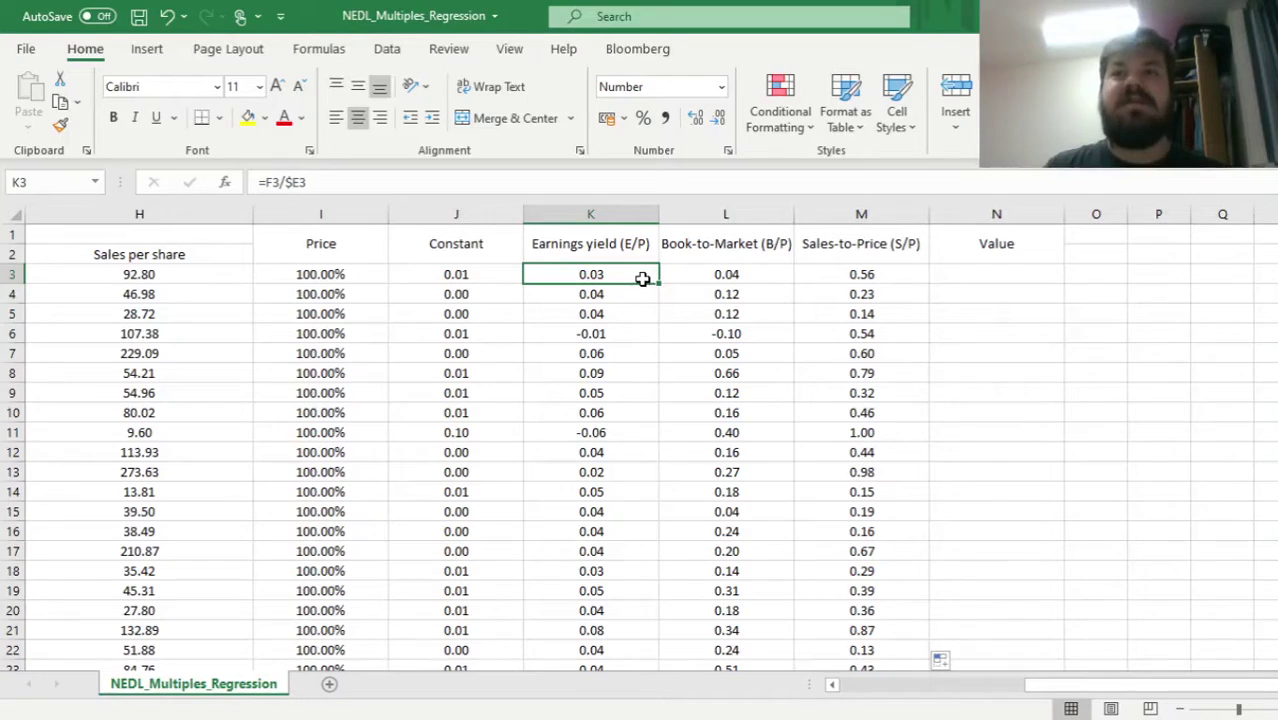
pyautogui.moveTo(713, 277); pyautogui.dragTo(588, 270)
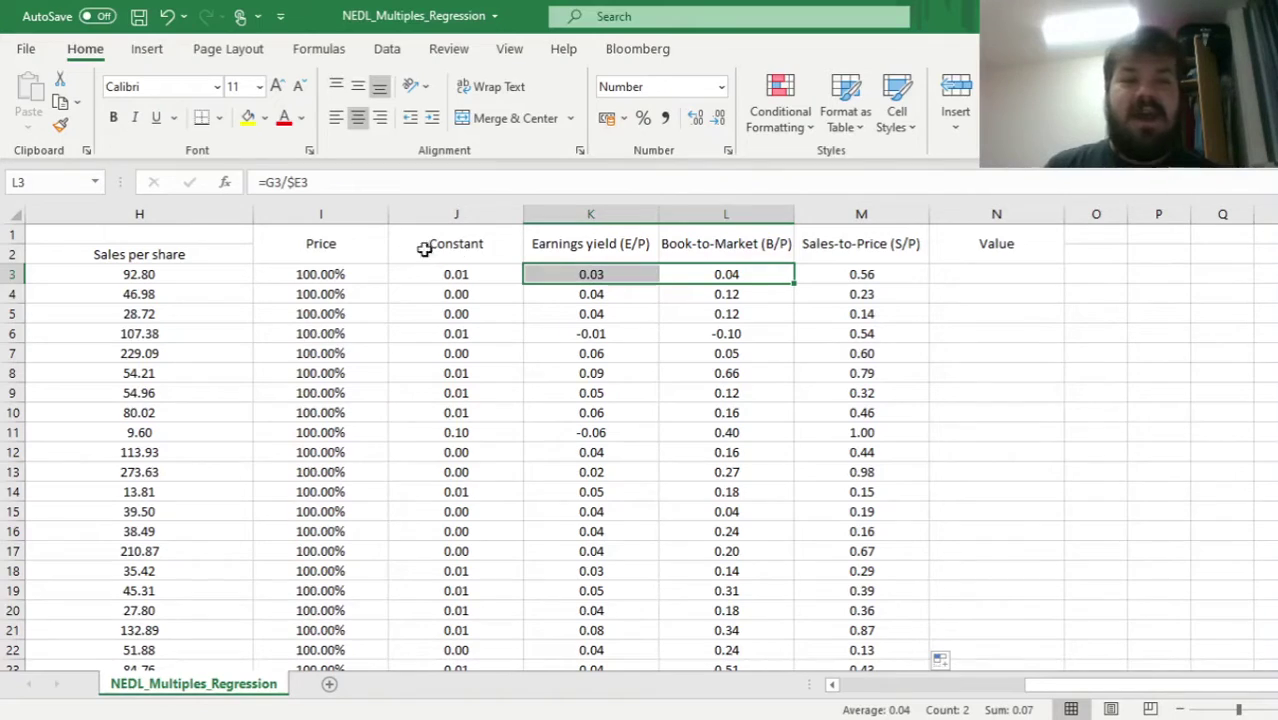
pyautogui.click(326, 274)
pyautogui.hotkey('ctrl', 'shift', 'Down')
pyautogui.hotkey('ctrl', 'Up')
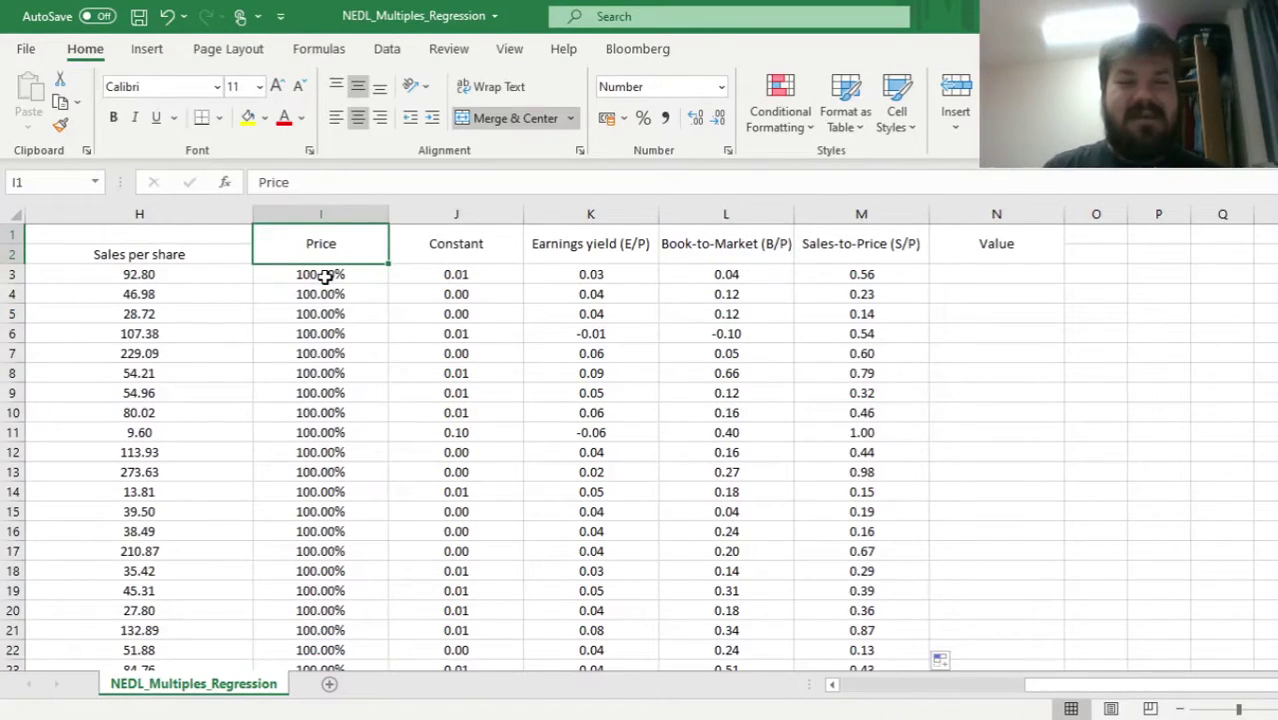
pyautogui.moveTo(457, 277); pyautogui.dragTo(856, 271)
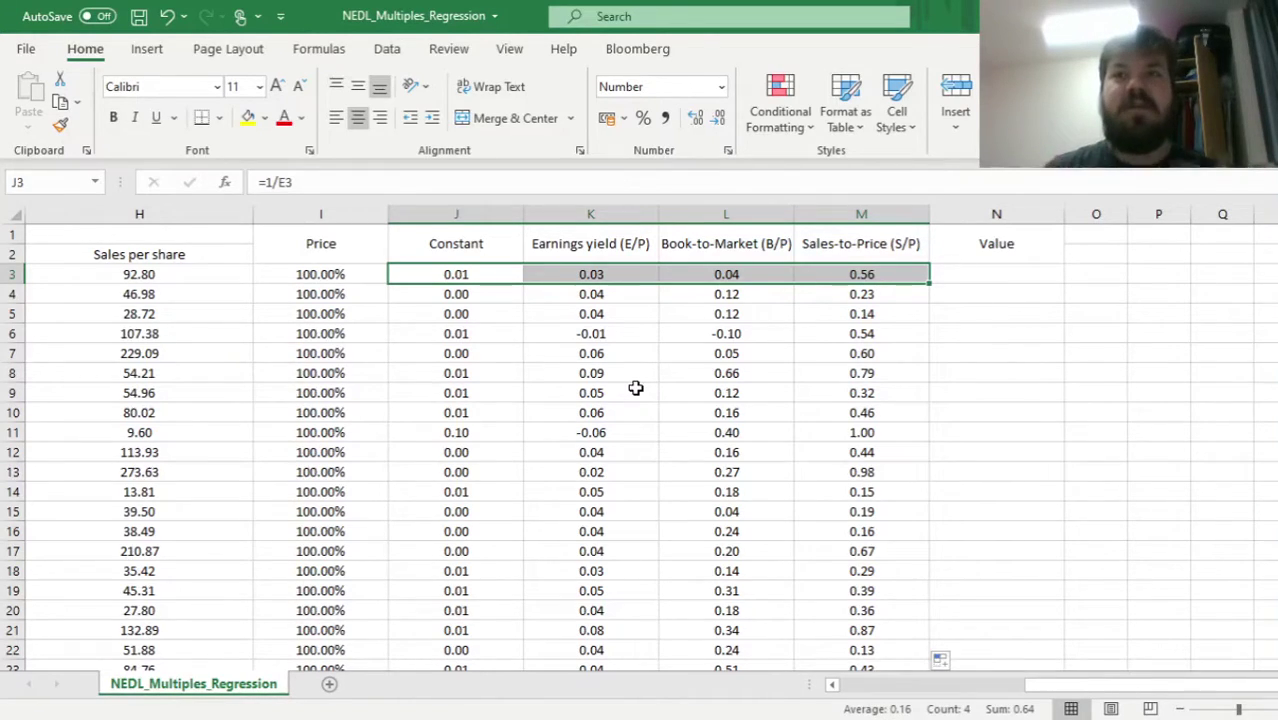
# - Begin a LINEST formula over the regression output range J72:M76, with the Price values I3:I69 as the dependent variable
pyautogui.click(378, 371)
pyautogui.hotkey('ctrl', 'Down')
pyautogui.press('Down')
pyautogui.press('Down')
pyautogui.press('Down')
pyautogui.press('Down')
pyautogui.press('Down')
pyautogui.press('Down')
pyautogui.press('Down')
pyautogui.press('Down')
pyautogui.press('Down')
pyautogui.press('Down')
pyautogui.press('Down')
pyautogui.press('Down')
pyautogui.press('Down')
pyautogui.press('Down')
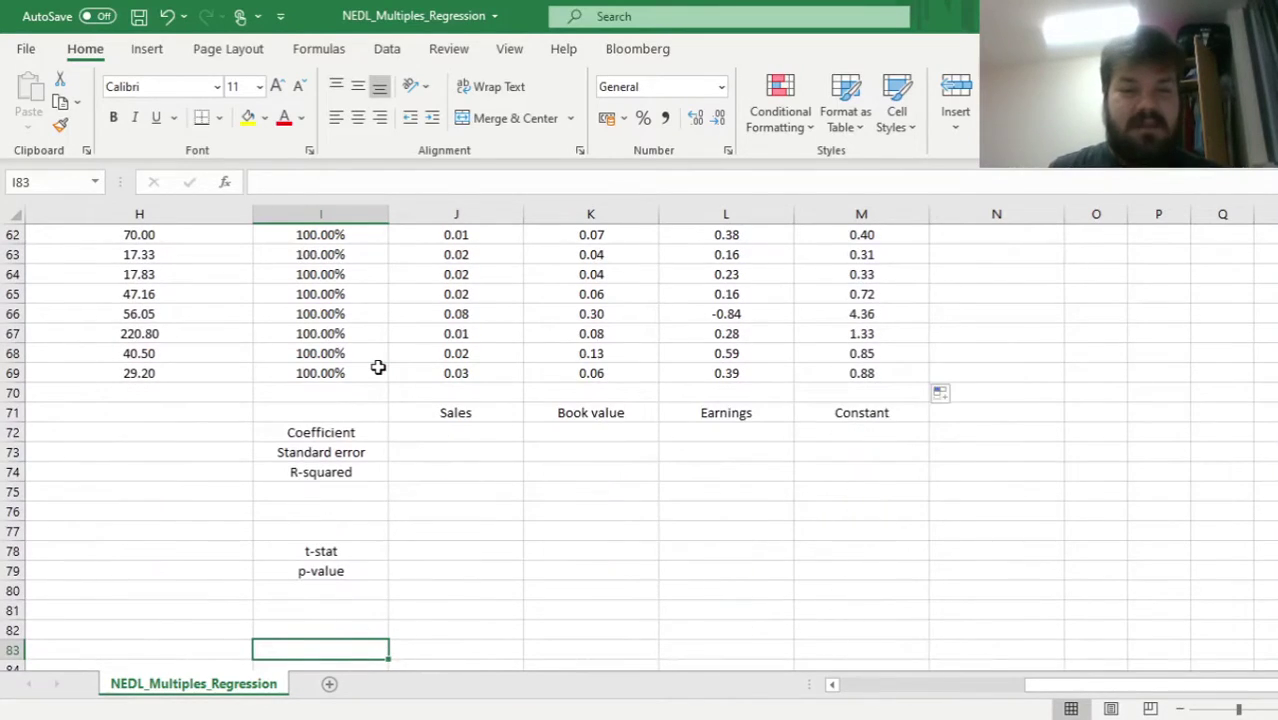
pyautogui.moveTo(463, 433); pyautogui.dragTo(872, 511)
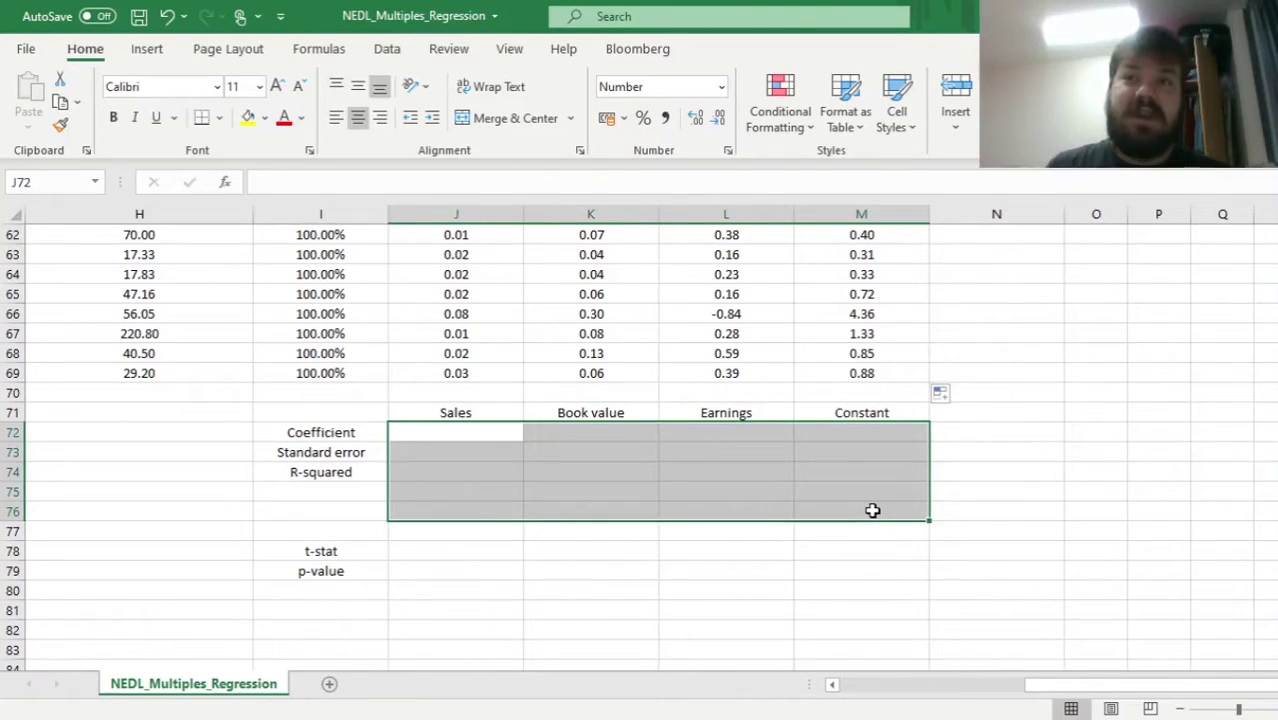
pyautogui.write('=LINEST(')
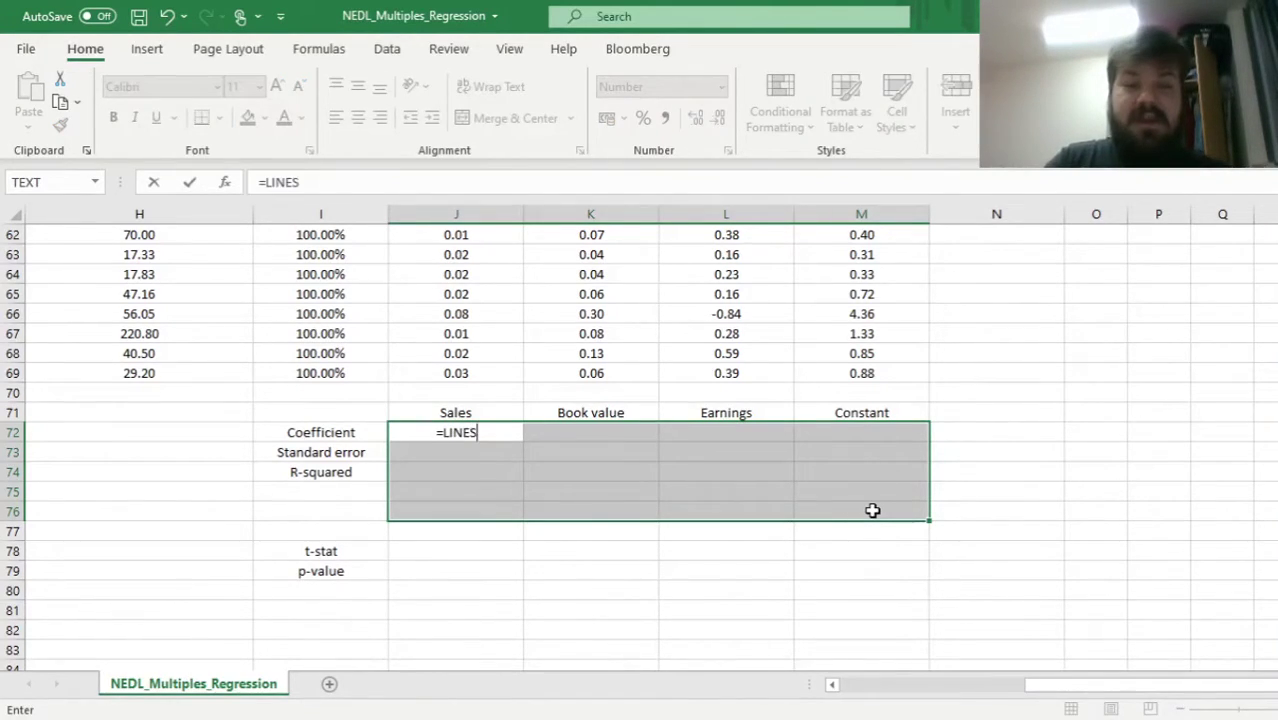
pyautogui.click(348, 371)
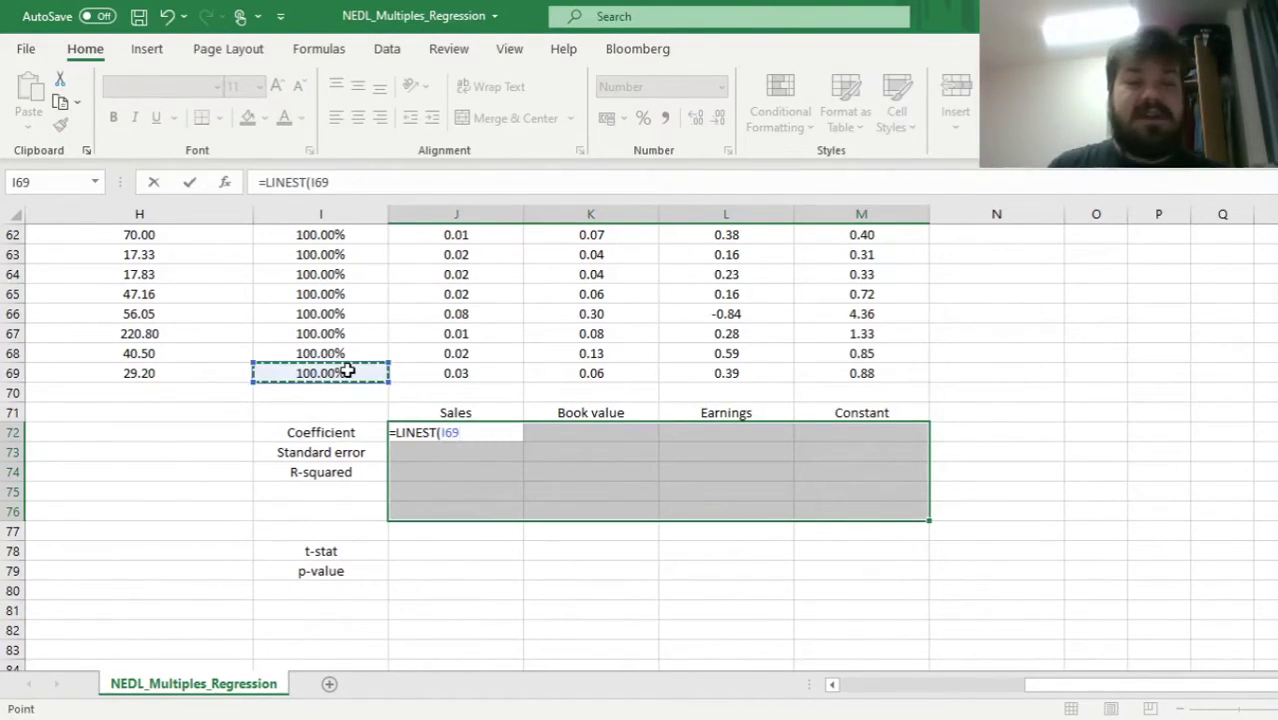
pyautogui.hotkey('ctrl', 'Up')
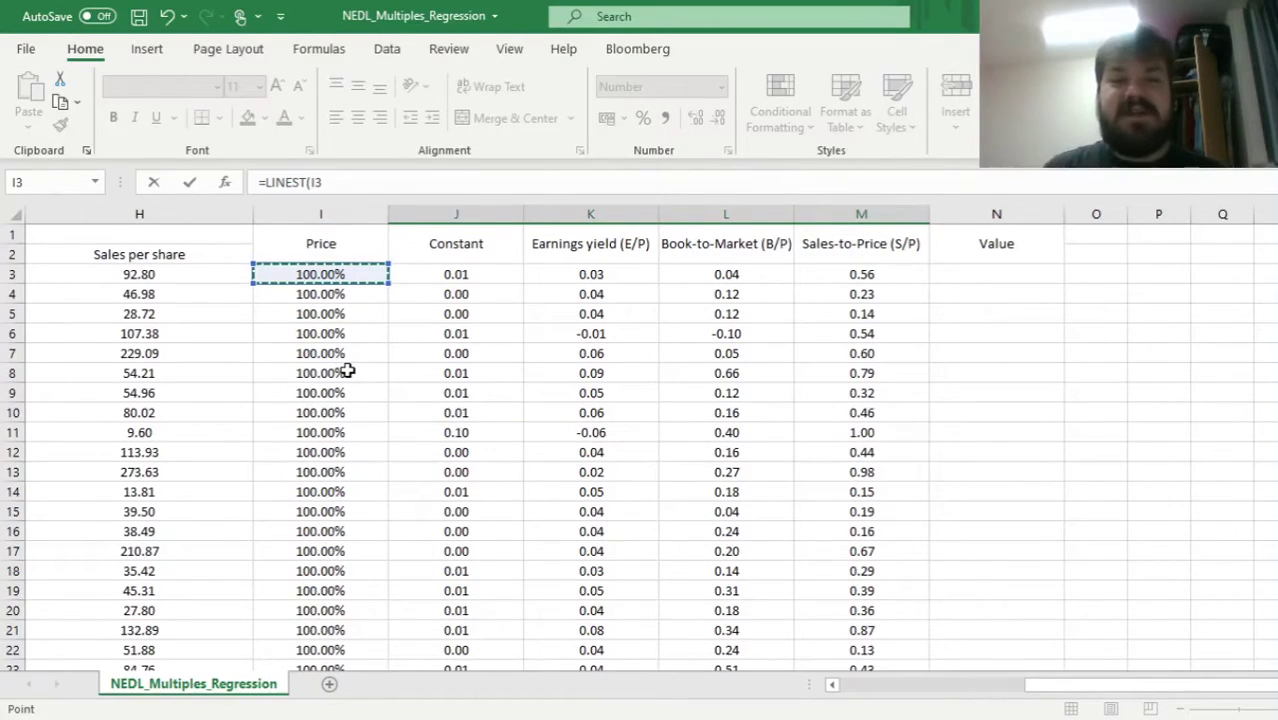
pyautogui.hotkey('ctrl', 'shift', 'Down')
pyautogui.write(',')
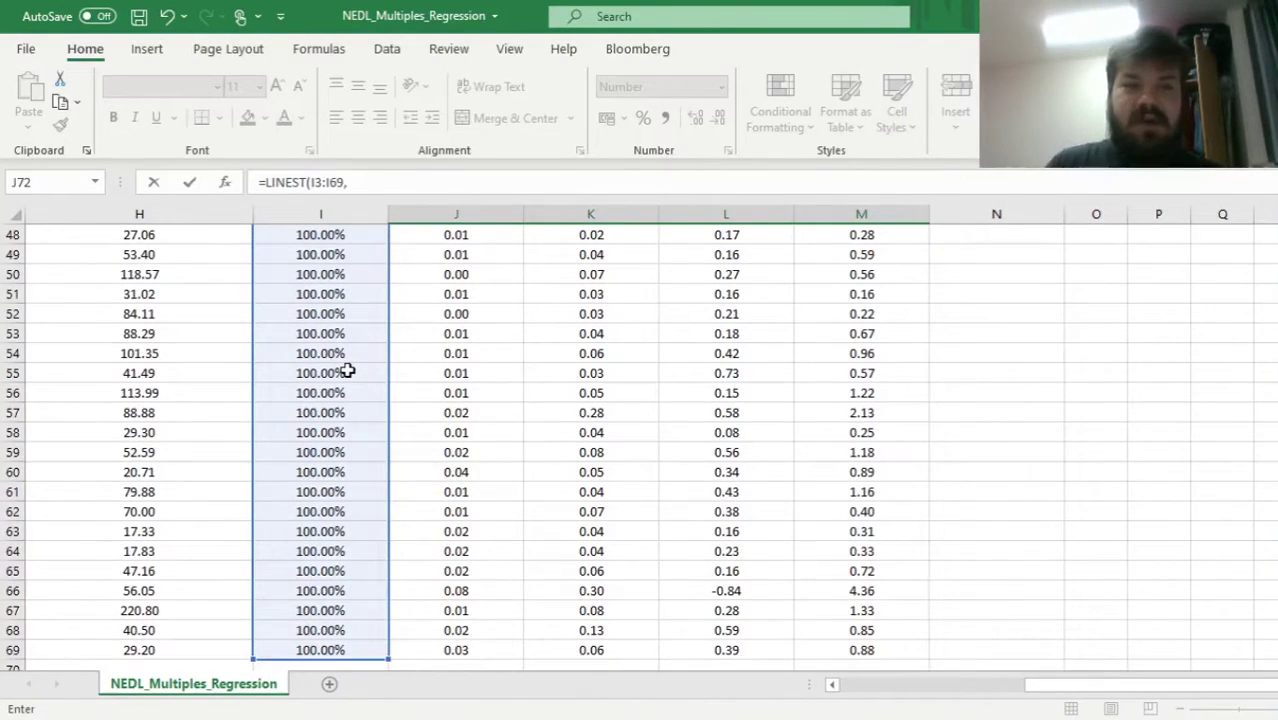
# - Complete the LINEST array formula with J3:M69 as the independent variables, 0 for the constant and 1 for the statistics
pyautogui.click(451, 372)
pyautogui.hotkey('ctrl', 'Up')
pyautogui.hotkey('ctrl', 'Up')
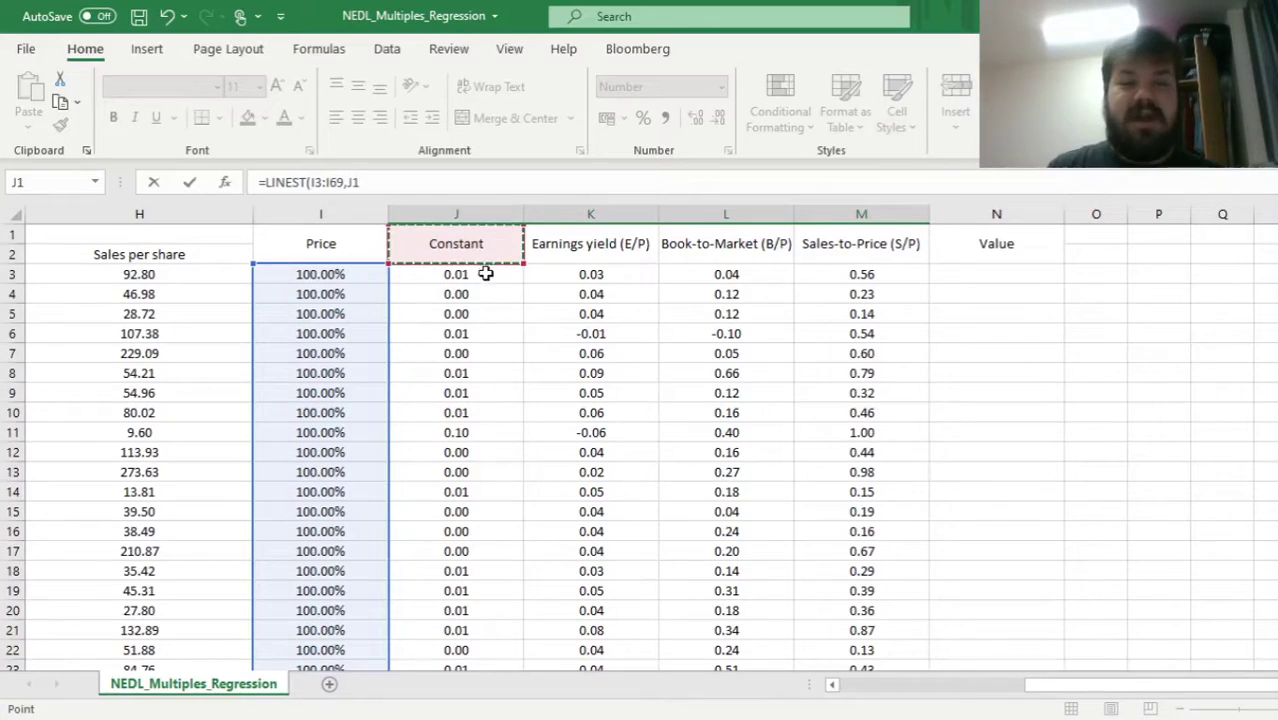
pyautogui.moveTo(487, 274); pyautogui.dragTo(872, 362)
pyautogui.hotkey('ctrl', 'shift', 'Down')
pyautogui.write(',')
pyautogui.click(418, 190)
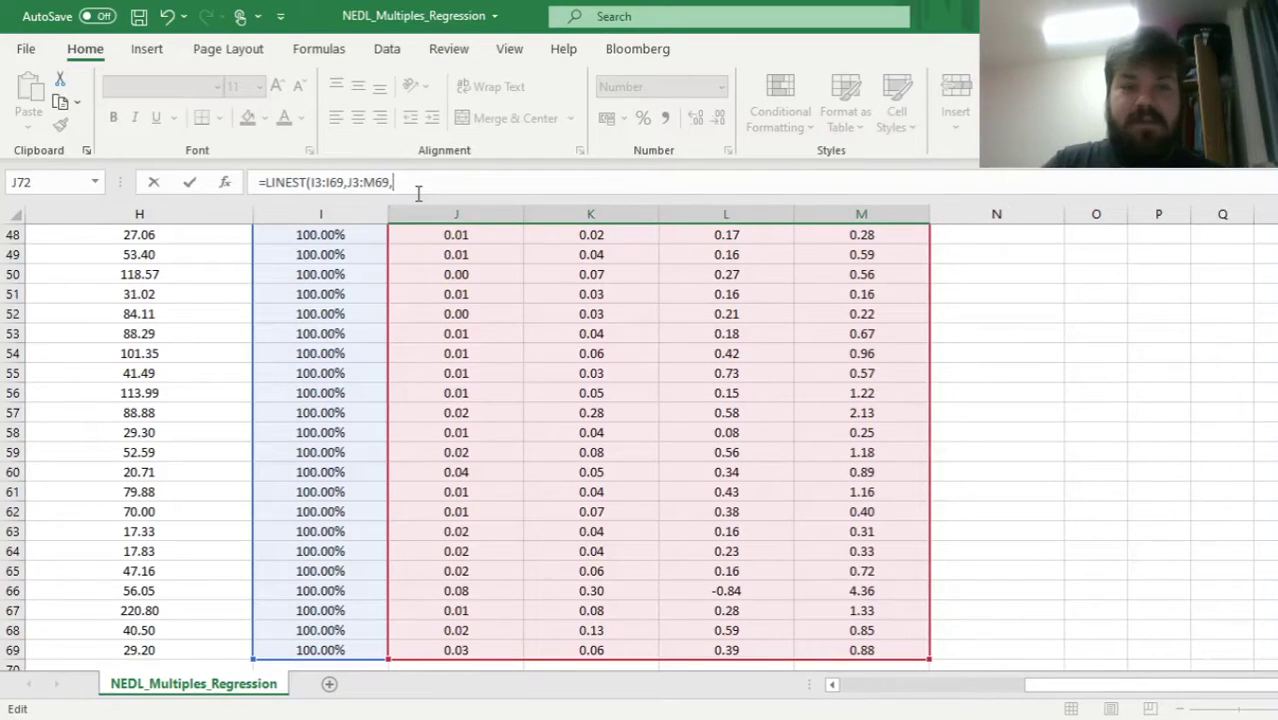
pyautogui.write('0,1')
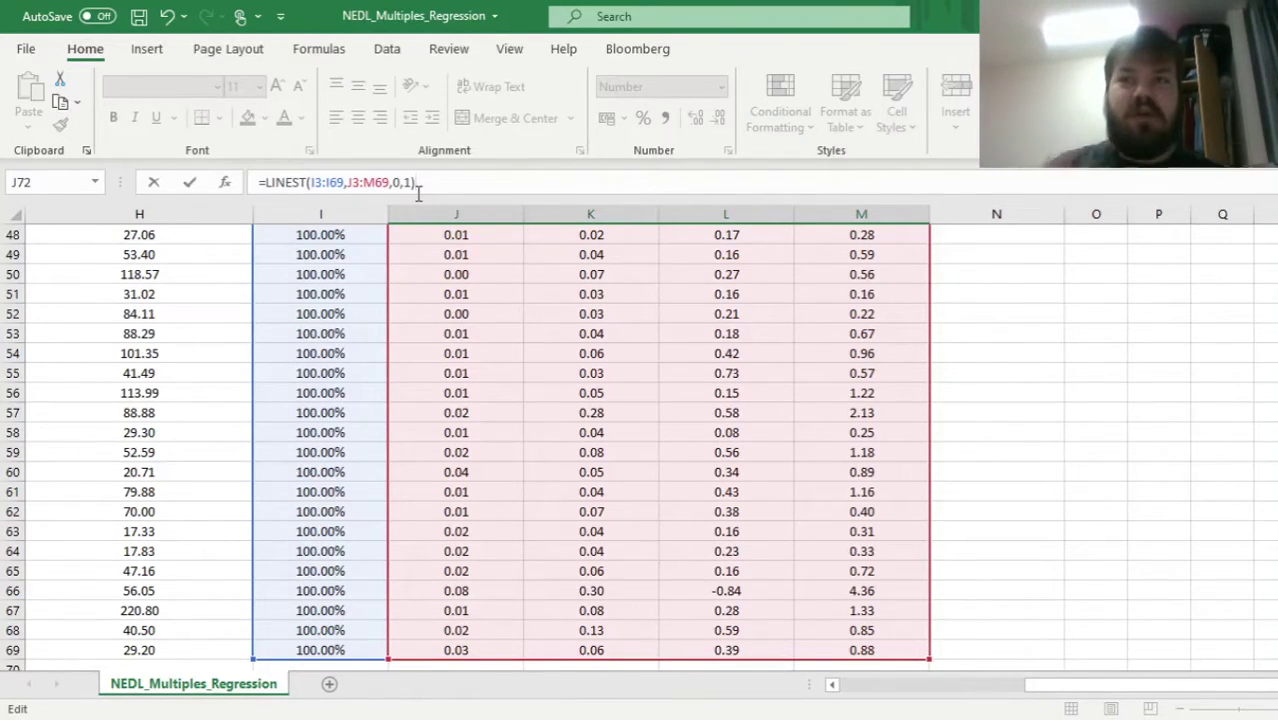
pyautogui.press('Return')
pyautogui.press('Return')
pyautogui.press('Return')
pyautogui.press('Return')
pyautogui.press('Return')
pyautogui.press('Return')
pyautogui.press('Return')
pyautogui.press('Return')
pyautogui.press('Return')
pyautogui.press('Return')
pyautogui.press('Return')
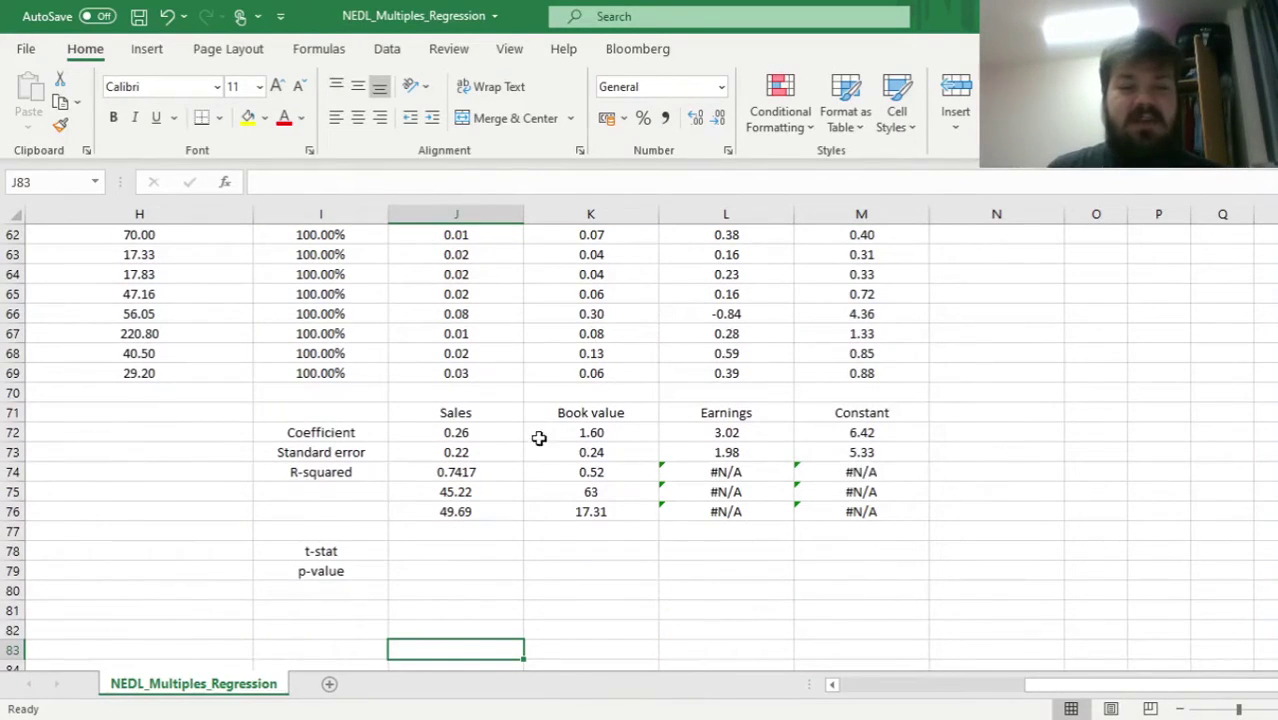
# - Examine the regression output's coefficients, variable labels, standard errors and R-squared
pyautogui.moveTo(456, 434); pyautogui.dragTo(868, 428)
pyautogui.moveTo(750, 412); pyautogui.dragTo(474, 416)
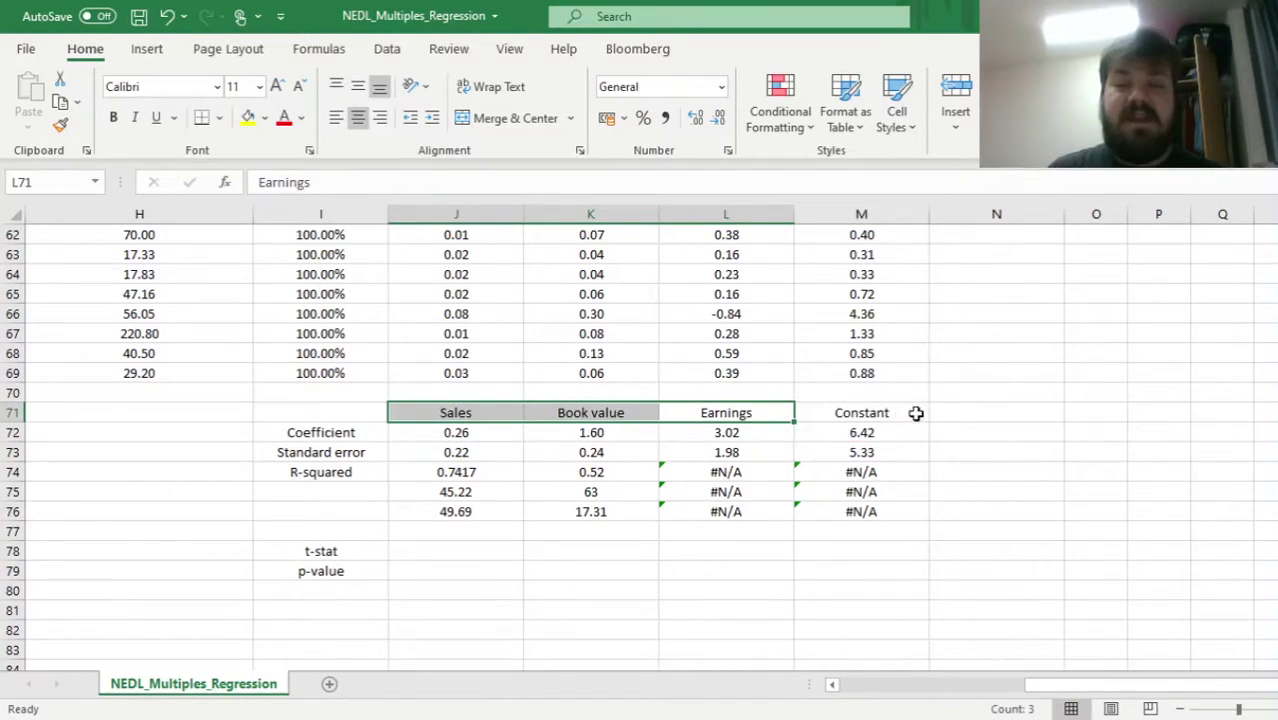
pyautogui.click(872, 412)
pyautogui.moveTo(422, 454); pyautogui.dragTo(905, 452)
pyautogui.click(466, 473)
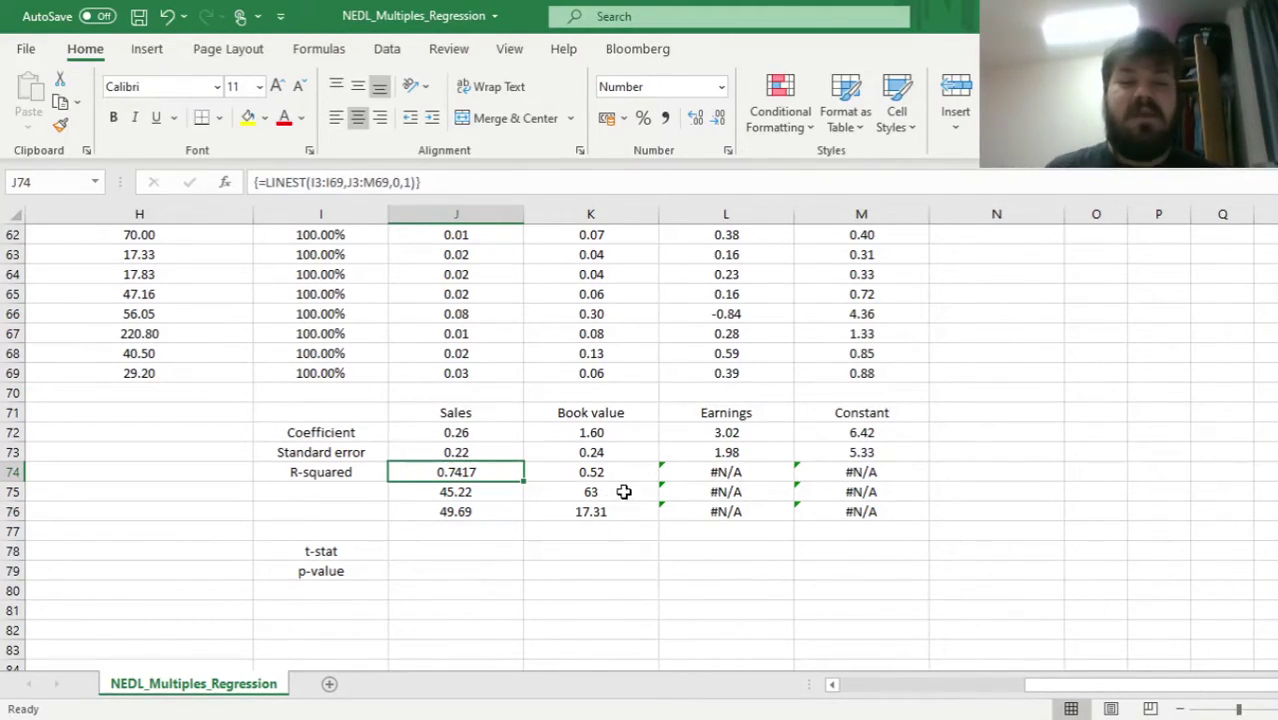
# - Compare the Sales, Book value and Earnings coefficients with their standard errors, and locate the empty t-stat row for Sales
pyautogui.moveTo(465, 430); pyautogui.dragTo(707, 431)
pyautogui.moveTo(457, 451); pyautogui.dragTo(699, 449)
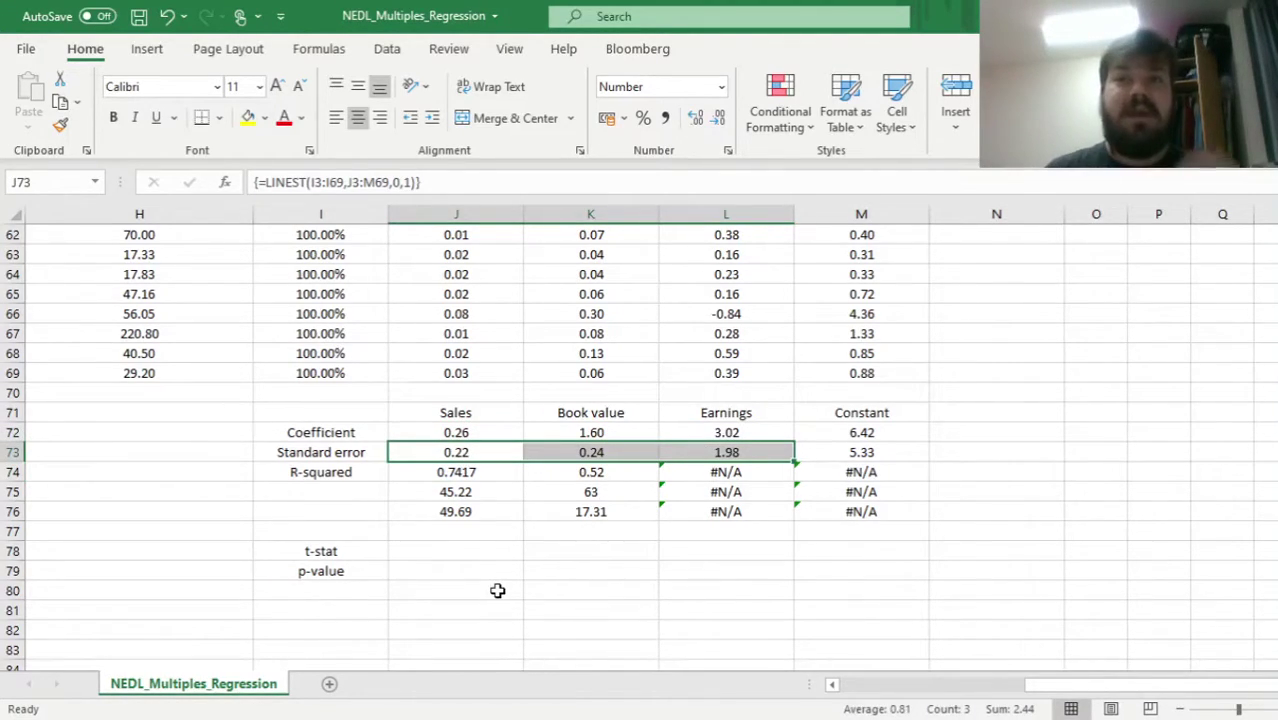
pyautogui.click(428, 549)
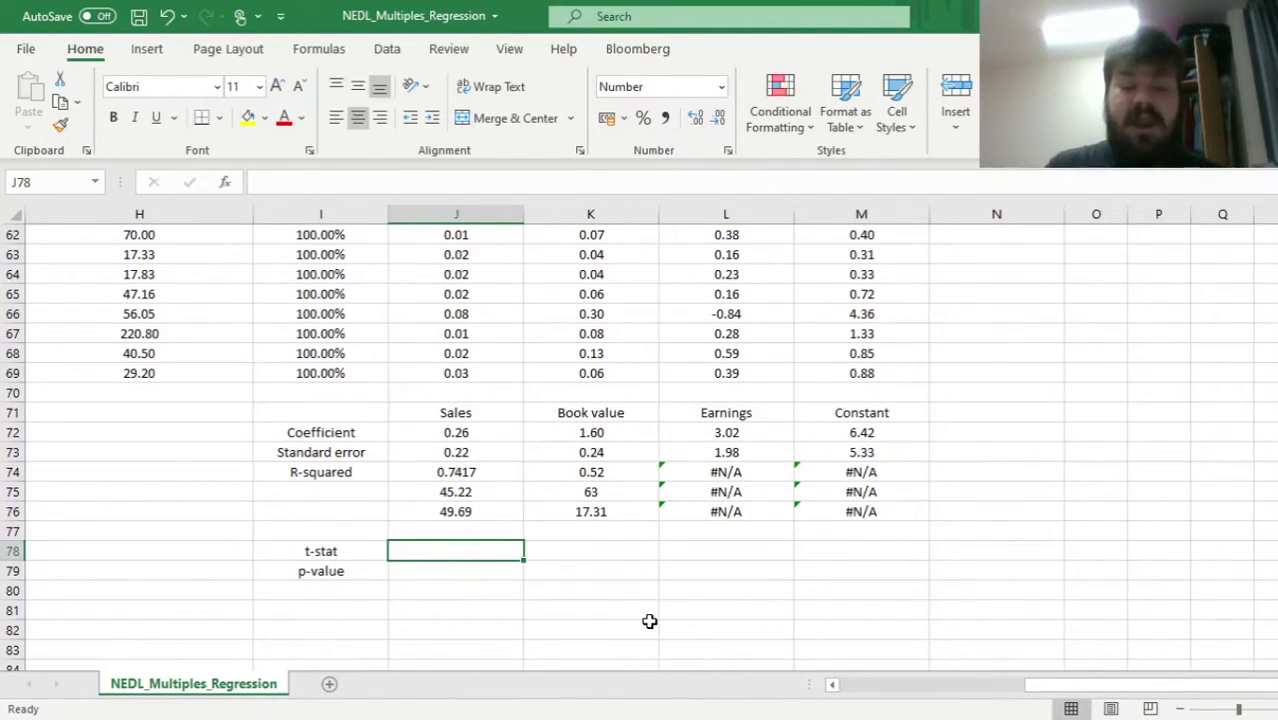
pyautogui.moveTo(462, 435); pyautogui.dragTo(753, 431)
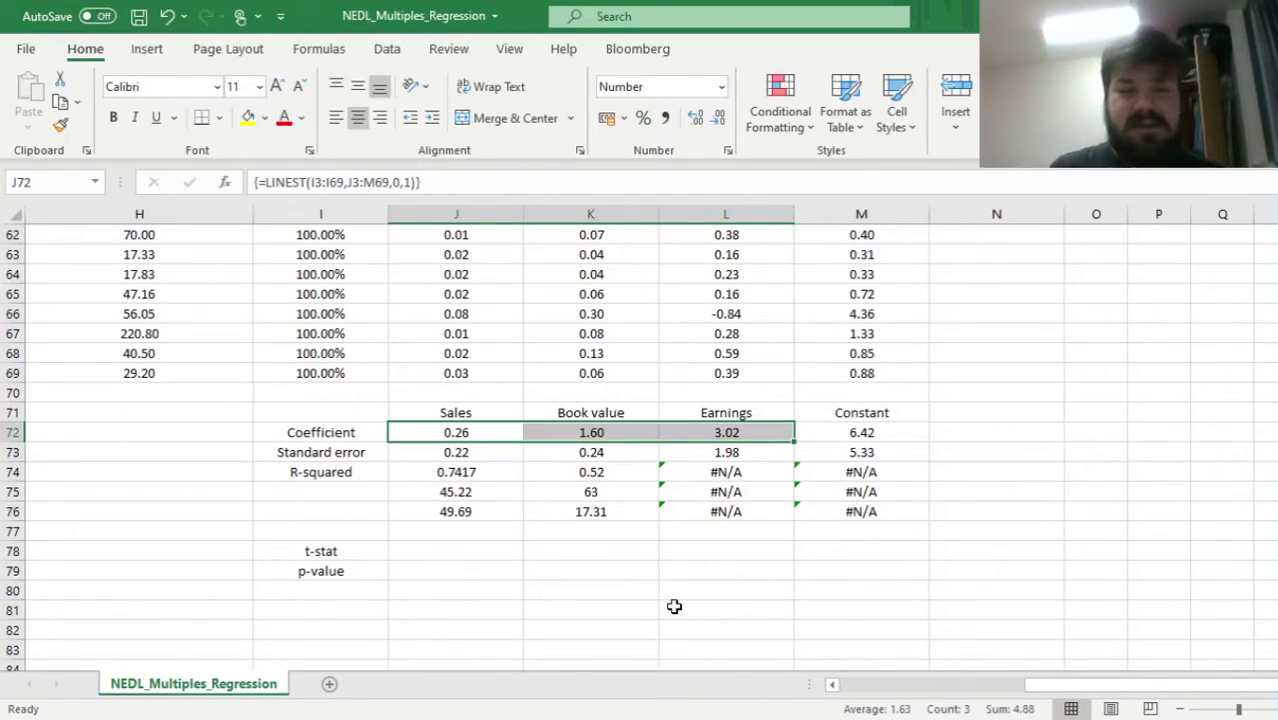
pyautogui.click(462, 432)
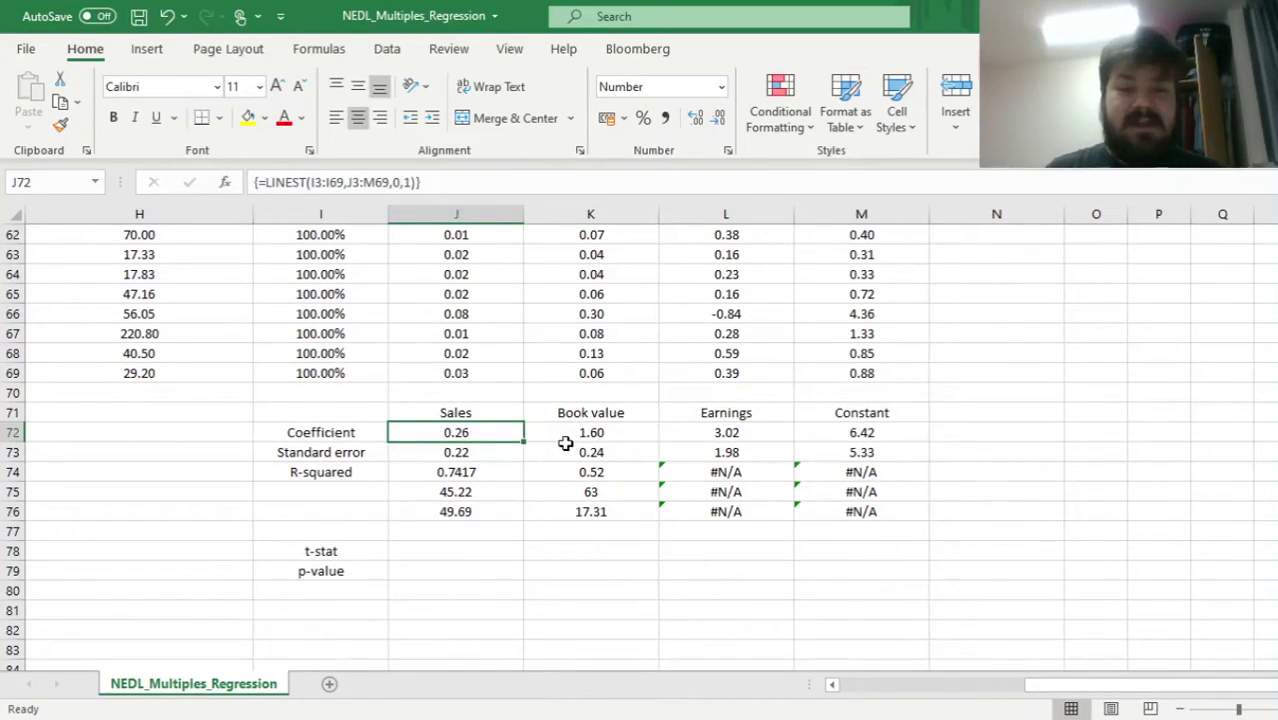
pyautogui.click(590, 432)
pyautogui.click(757, 430)
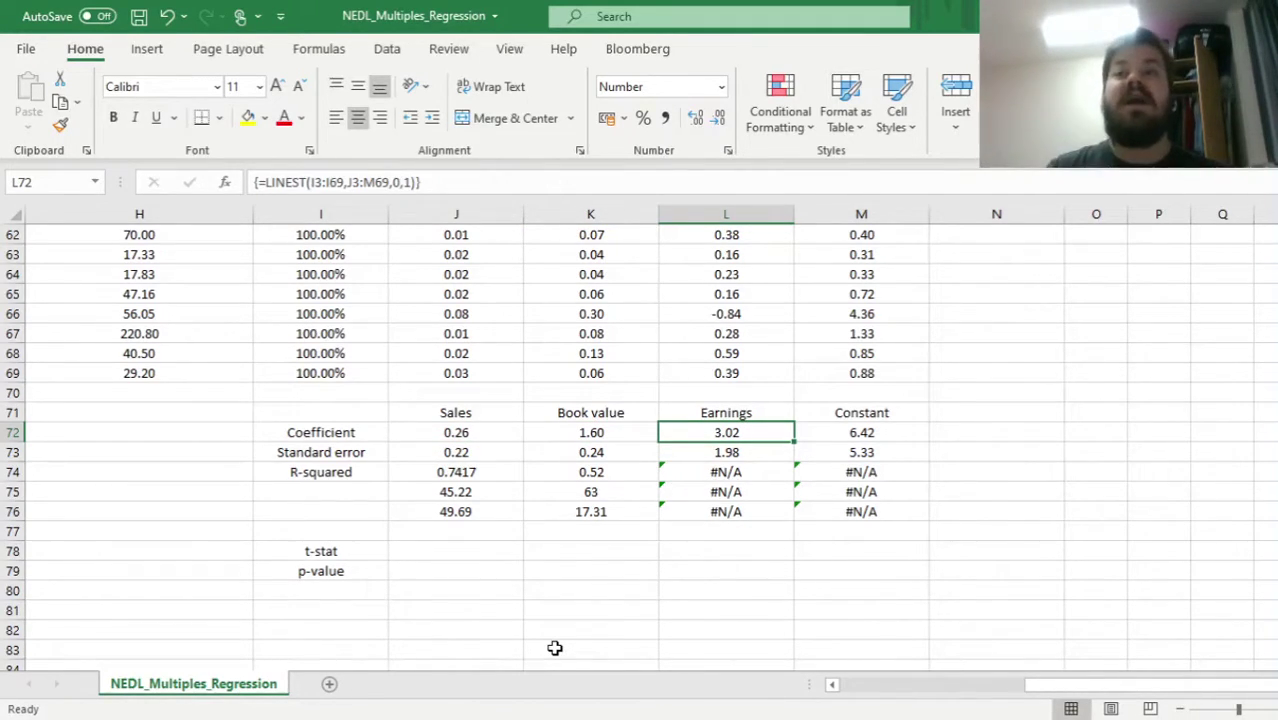
pyautogui.click(441, 549)
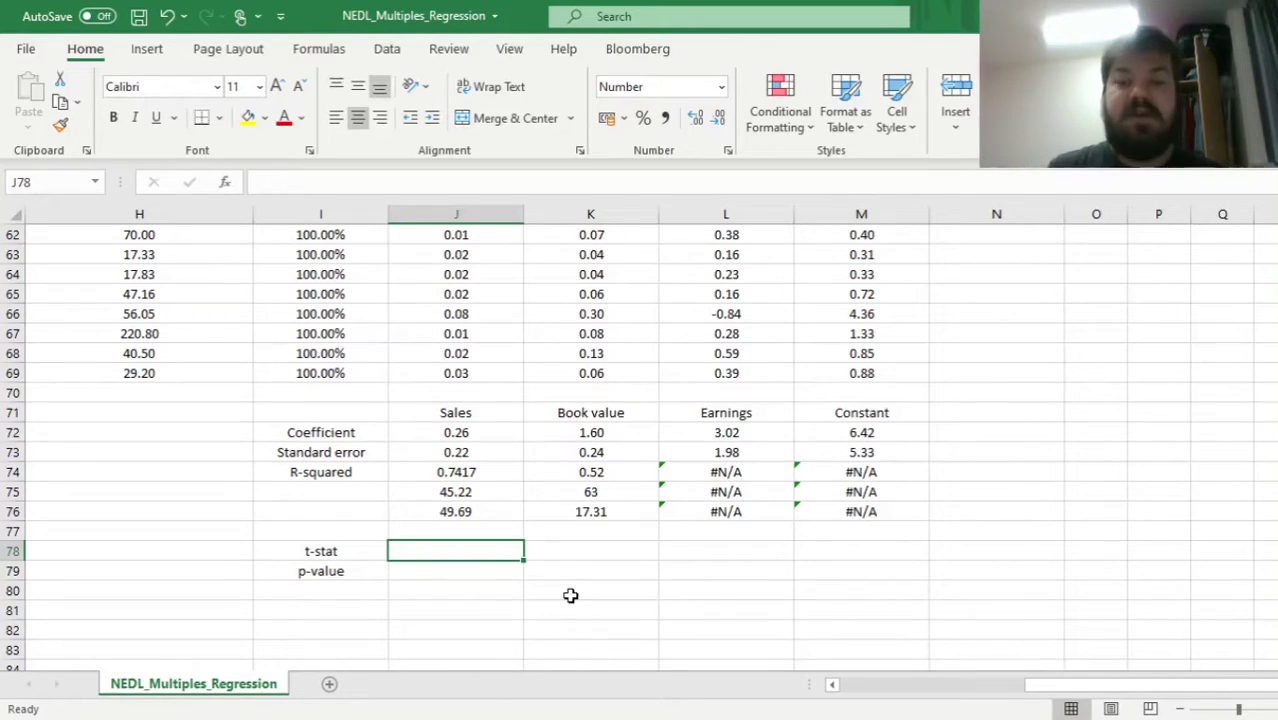
# - Calculate the Sales t-stat in J78 as =J72/J73 and fill the formula across through the Constant column, M78
pyautogui.write('=')
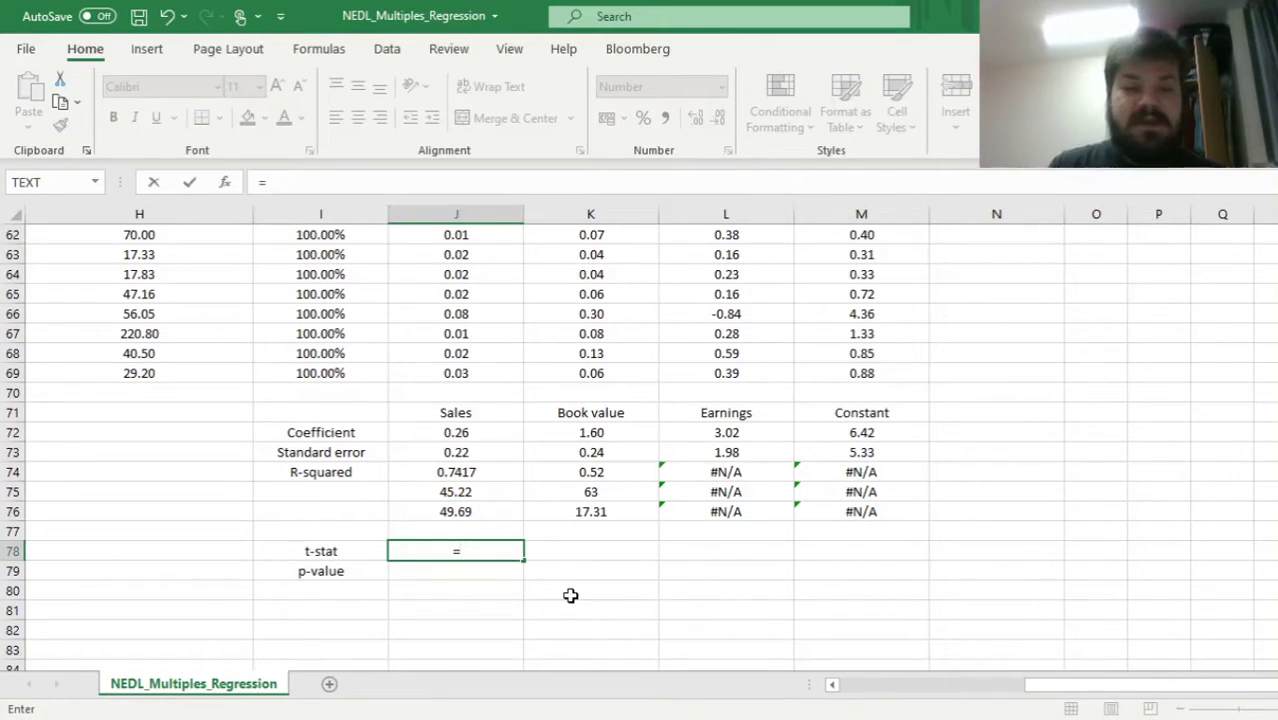
pyautogui.click(443, 431)
pyautogui.write('/')
pyautogui.click(436, 455)
pyautogui.press('Return')
pyautogui.click(505, 551)
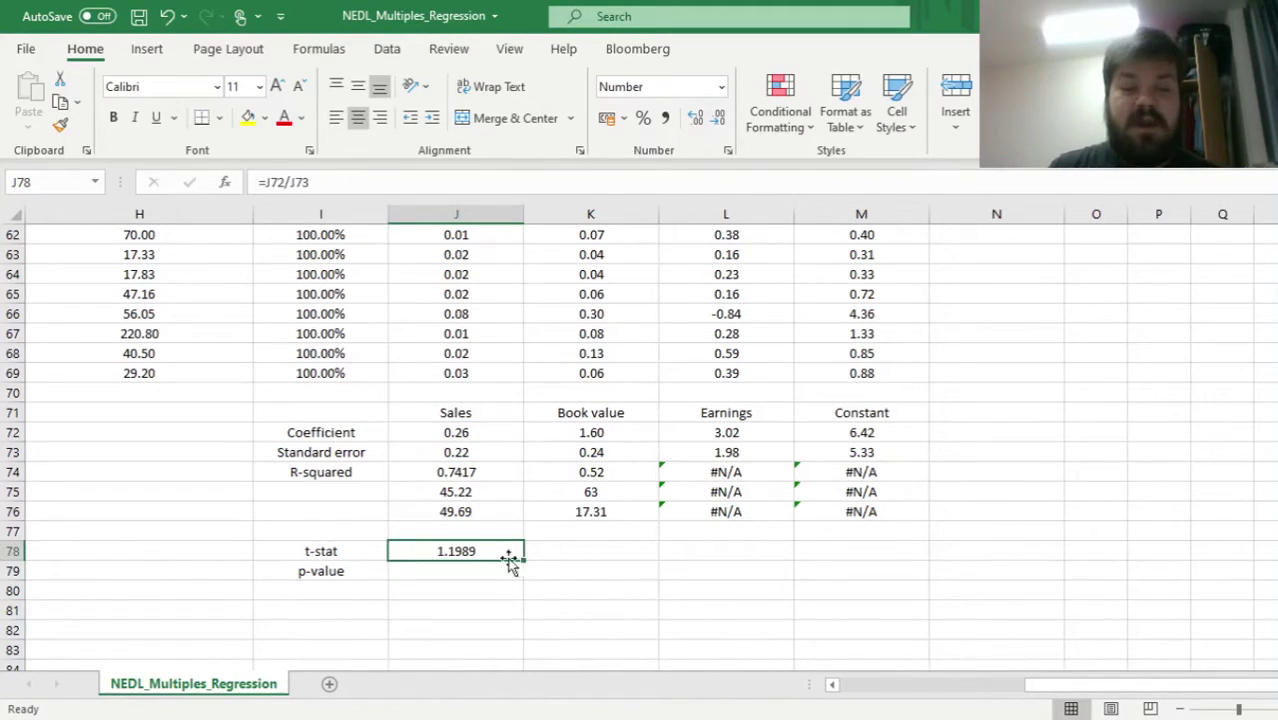
pyautogui.moveTo(524, 561); pyautogui.dragTo(888, 546)
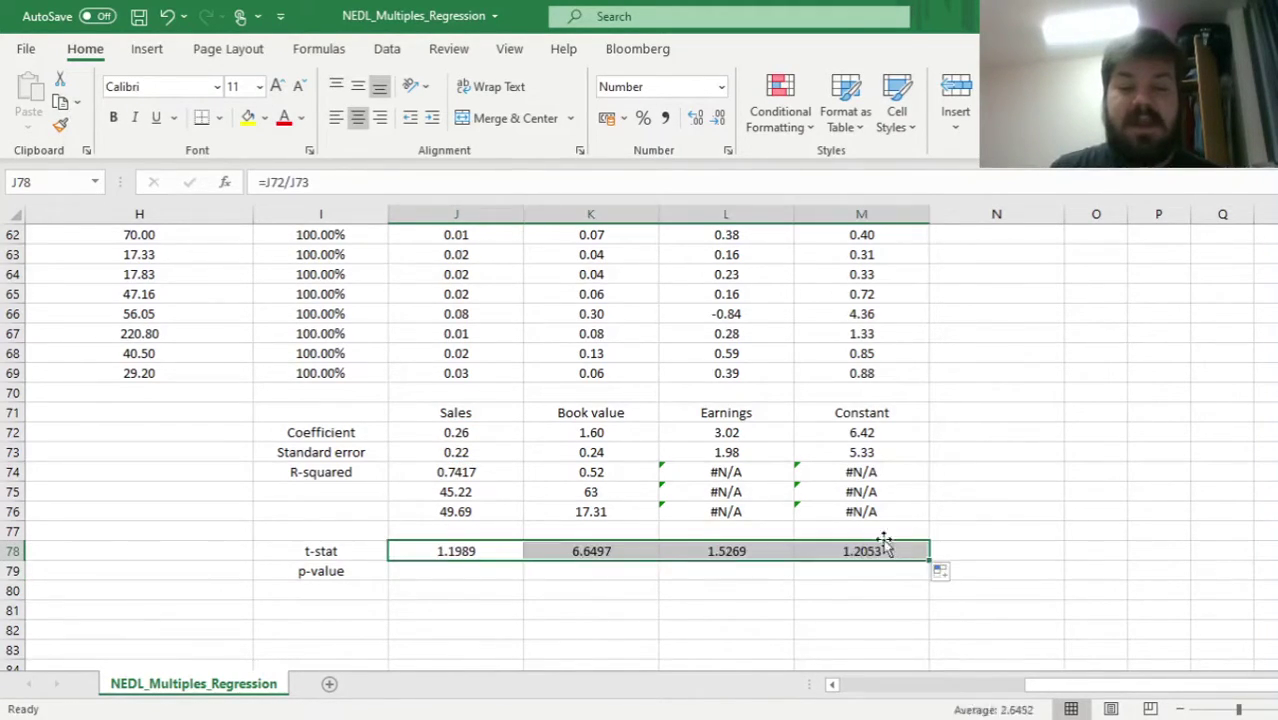
# - Begin the Sales p-value formula in J79 with T.DIST.2T, using the absolute value of J78 as its first argument
pyautogui.click(441, 571)
pyautogui.write('=T.D')
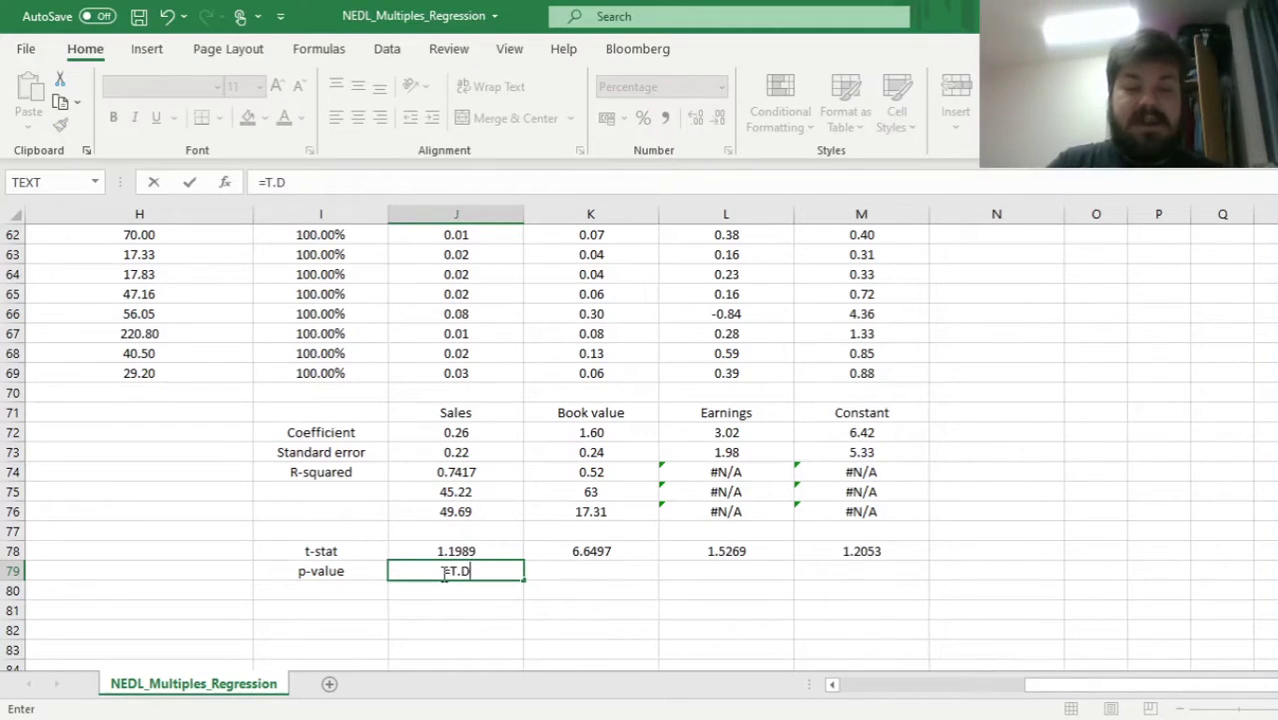
pyautogui.doubleClick(481, 603)
pyautogui.write('AS')
pyautogui.press('BackSpace')
pyautogui.write('S(')
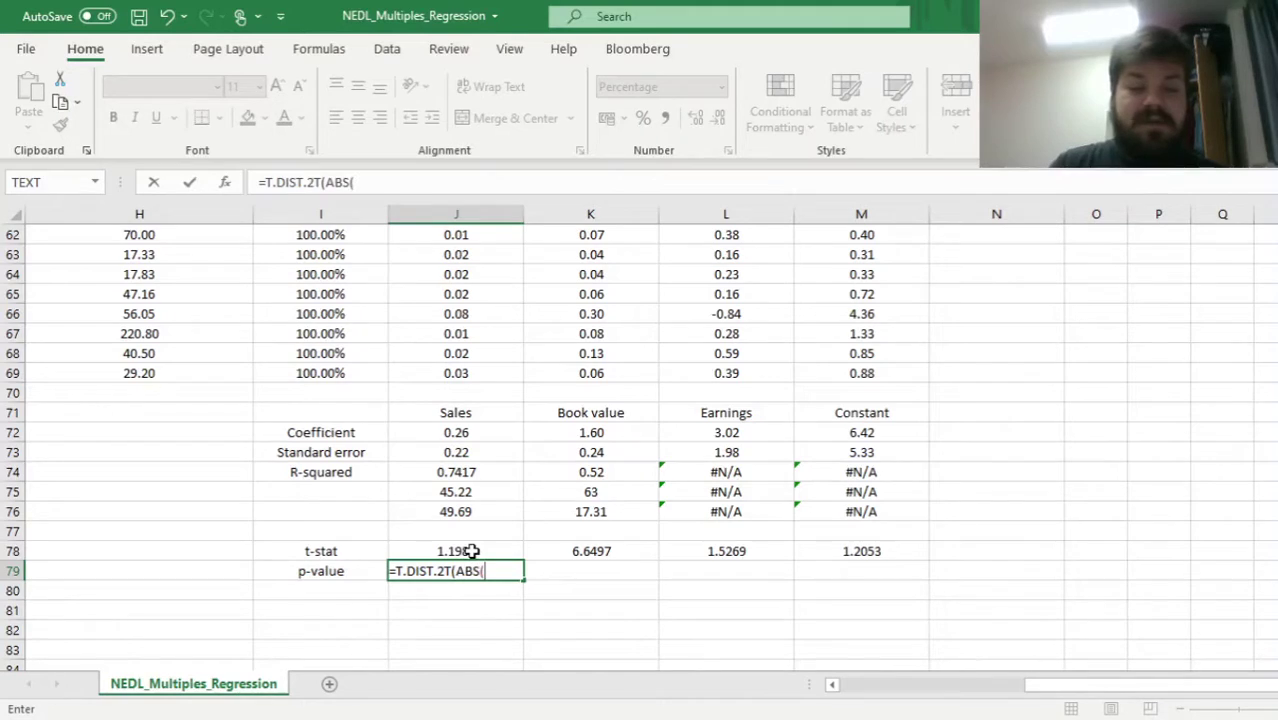
pyautogui.click(471, 551)
pyautogui.write('),')
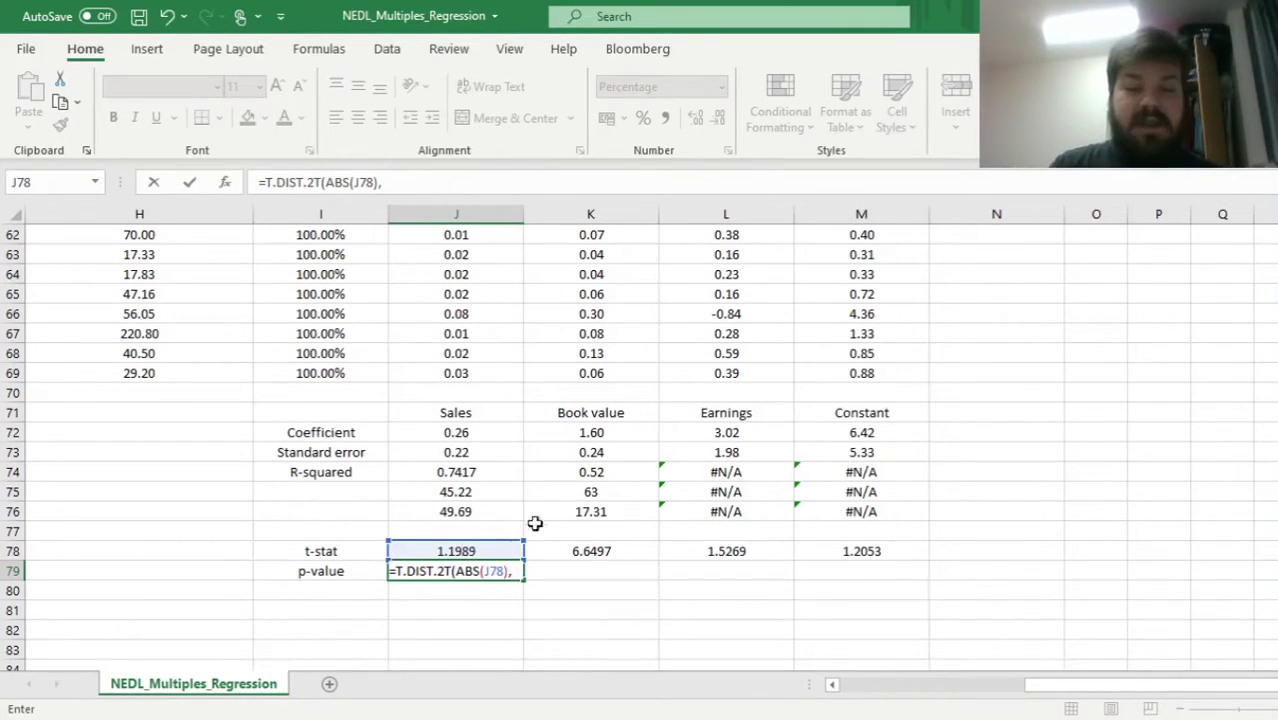
# - Complete the p-value formula with $K75 as the degrees of freedom and fill it across through M79
pyautogui.click(578, 492)
pyautogui.click(384, 184)
pyautogui.write('$K75')
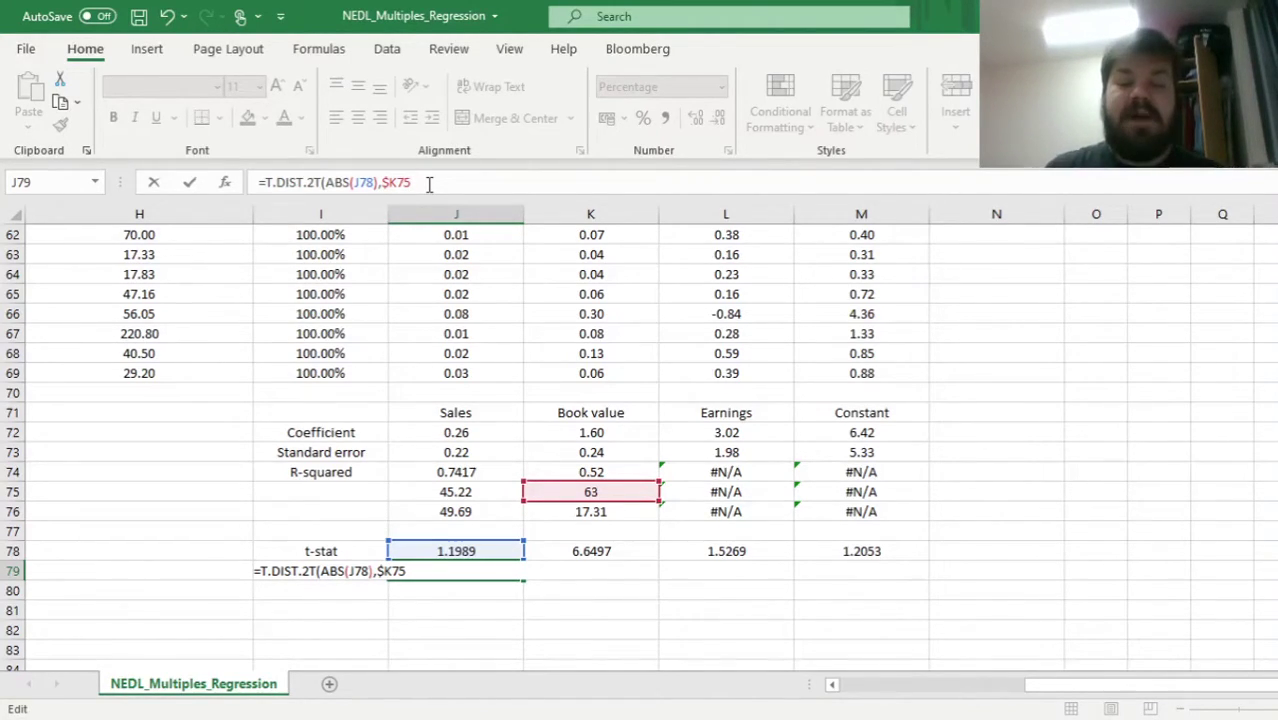
pyautogui.write(')')
pyautogui.press('Return')
pyautogui.press('Up')
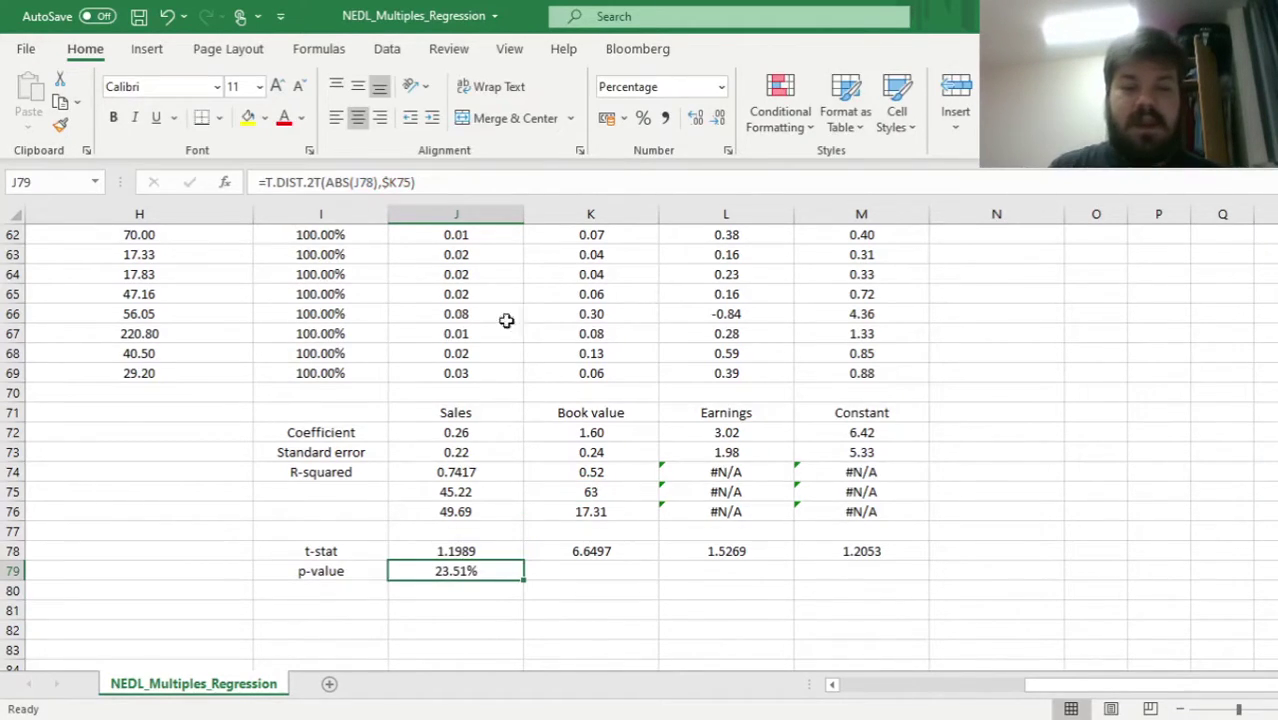
pyautogui.moveTo(525, 578); pyautogui.dragTo(958, 563)
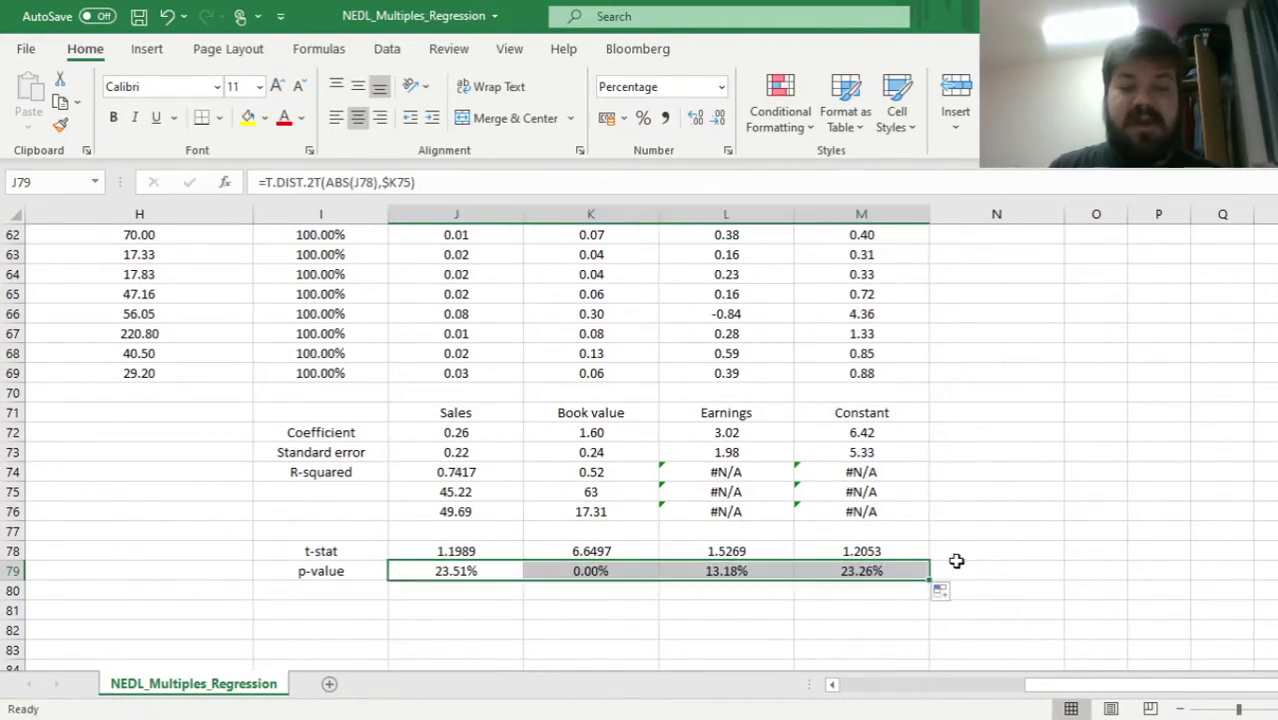
# - Examine the t-stats and p-values of all four variables, the coefficient row, and the first company's scaled value drivers
pyautogui.click(615, 607)
pyautogui.click(592, 566)
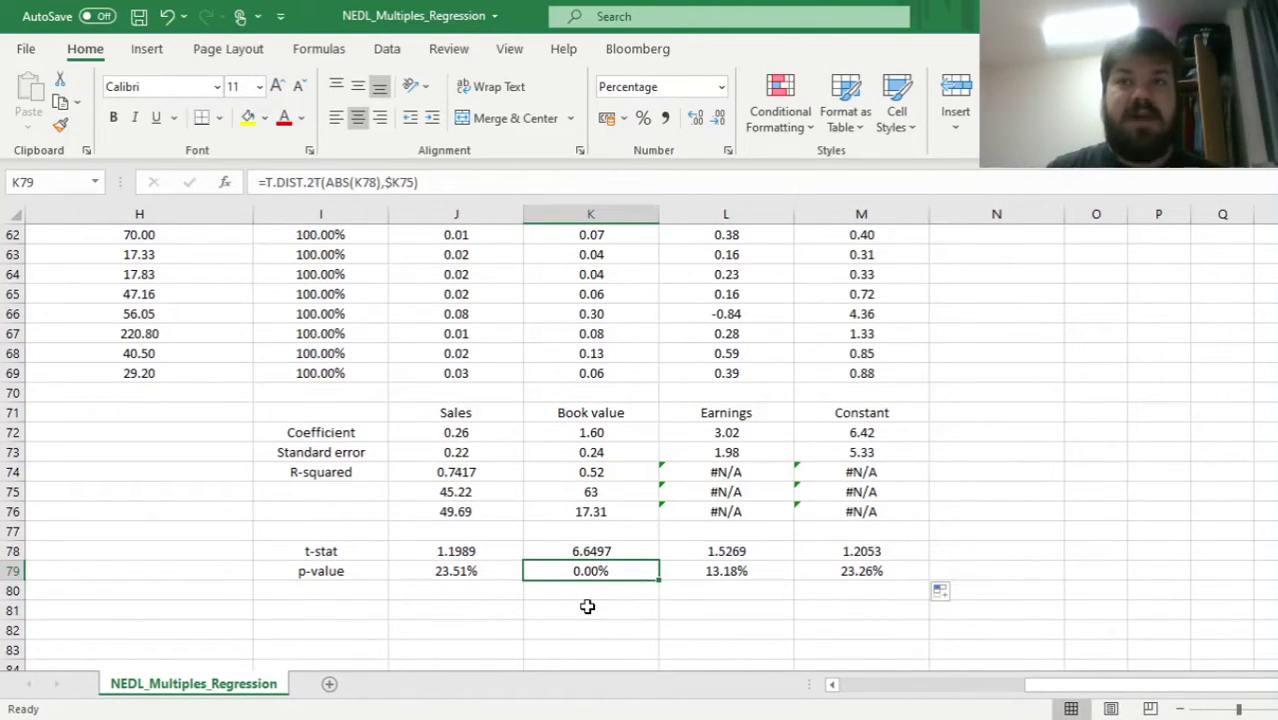
pyautogui.moveTo(598, 407); pyautogui.dragTo(590, 573)
pyautogui.click(587, 571)
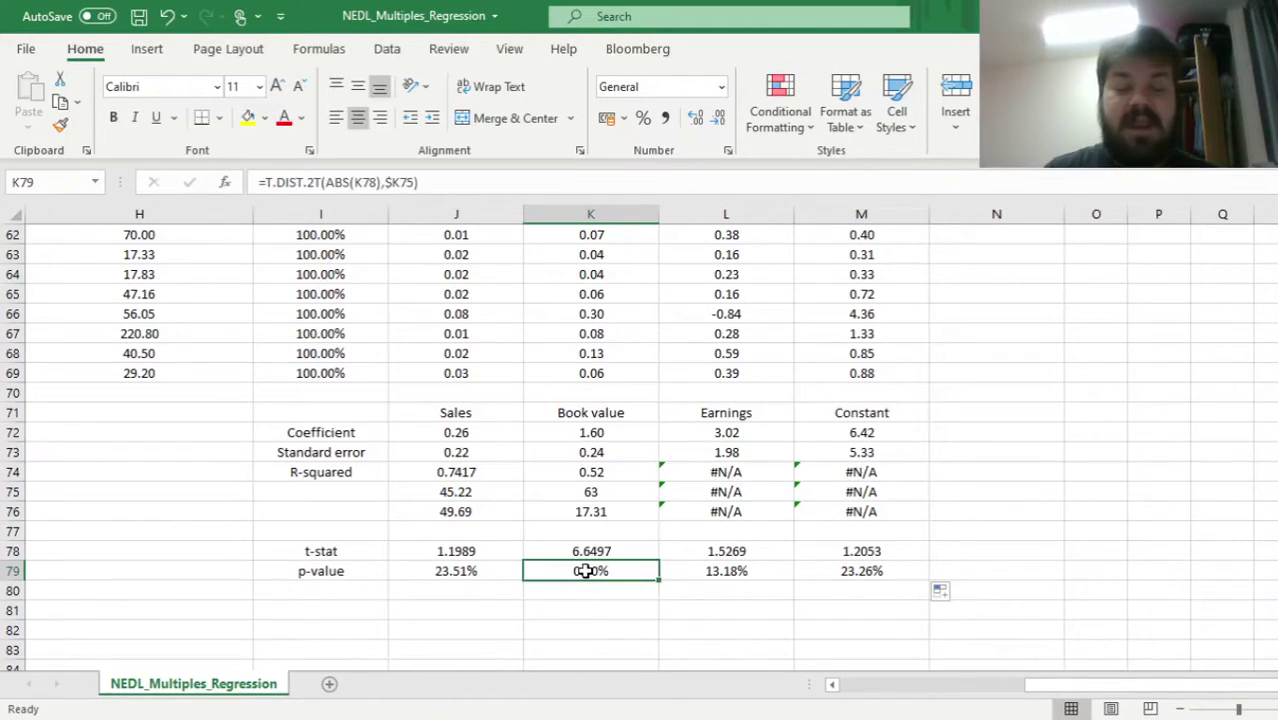
pyautogui.moveTo(472, 410); pyautogui.dragTo(515, 588)
pyautogui.moveTo(745, 411); pyautogui.dragTo(727, 588)
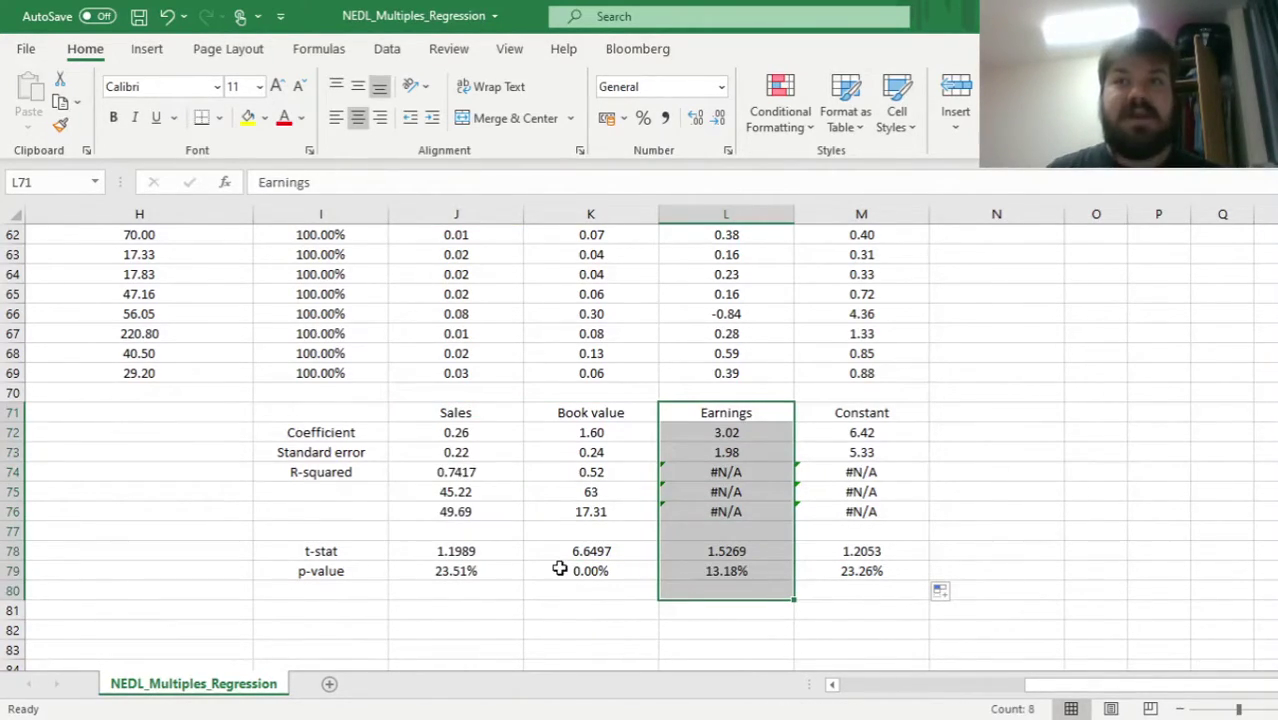
pyautogui.moveTo(703, 548); pyautogui.dragTo(713, 571)
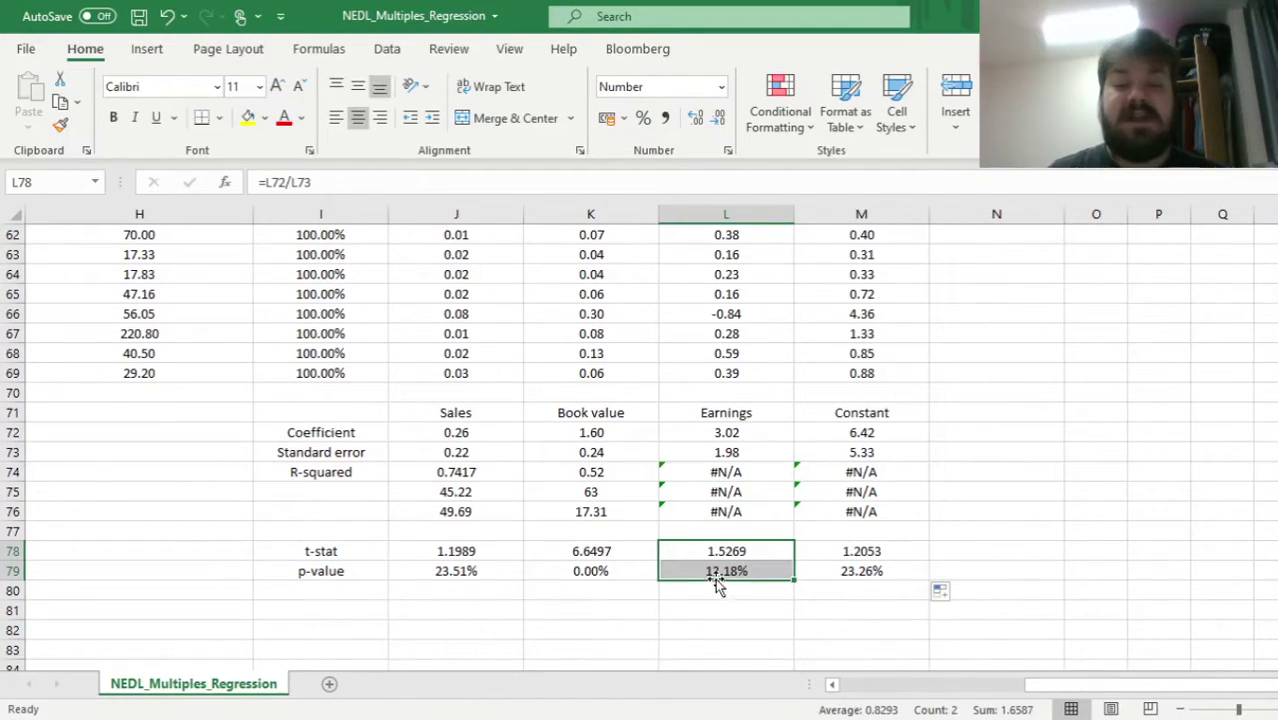
pyautogui.click(717, 578)
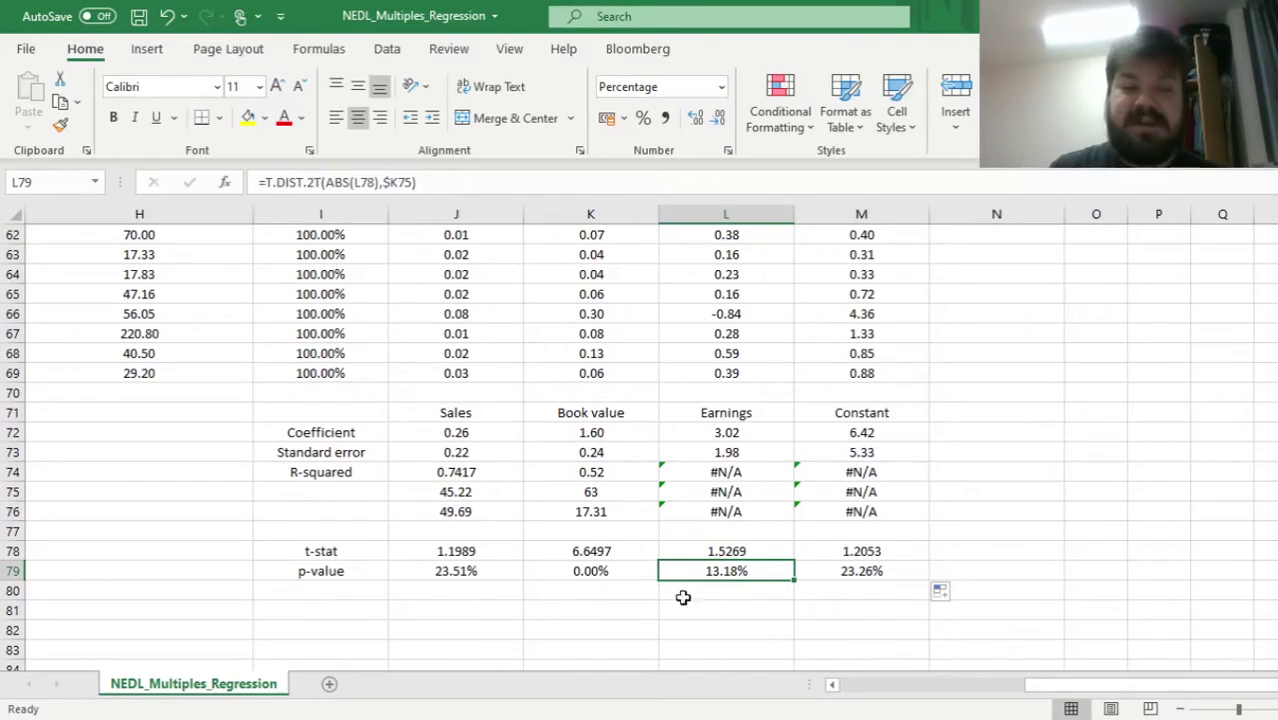
pyautogui.click(455, 571)
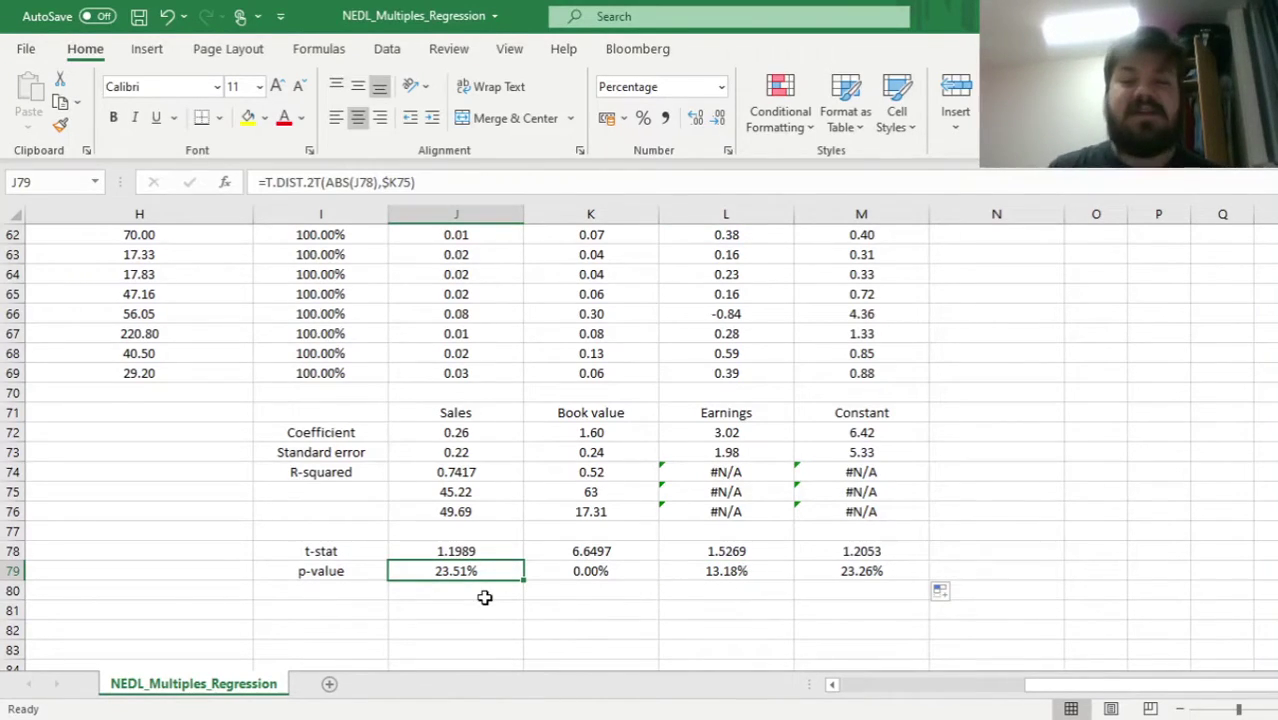
pyautogui.moveTo(839, 440); pyautogui.dragTo(864, 568)
pyautogui.click(862, 571)
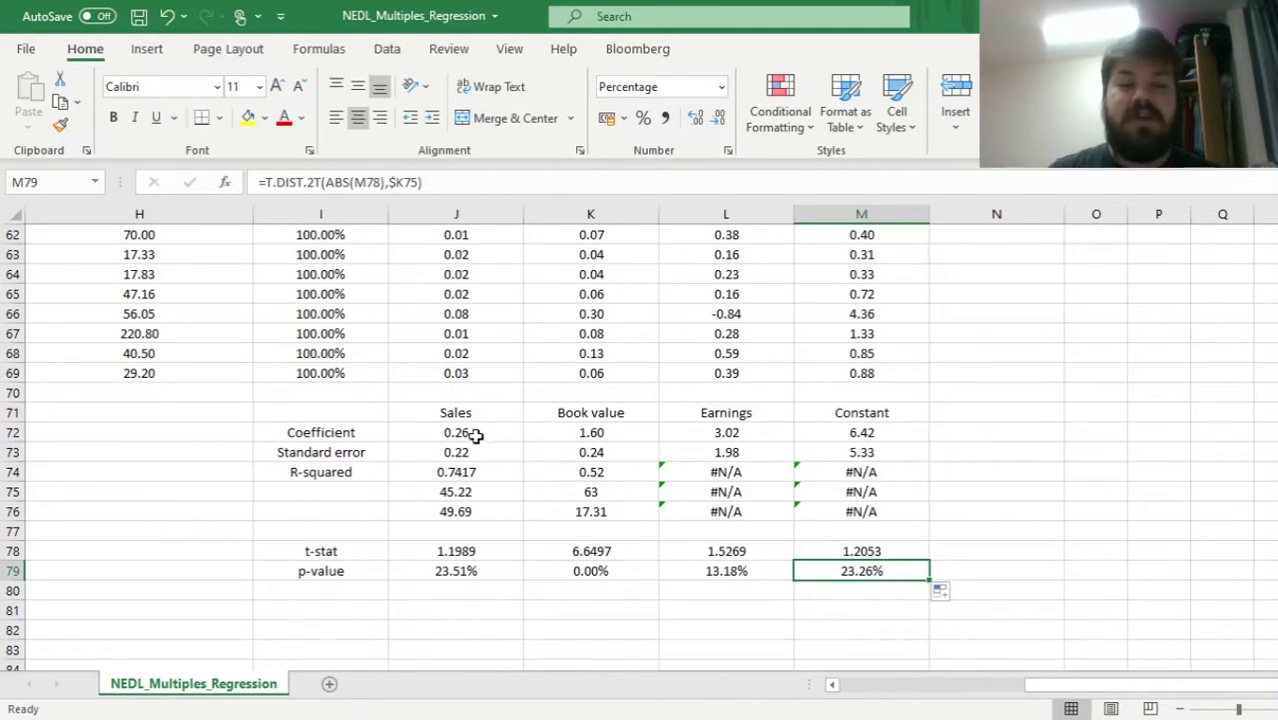
pyautogui.moveTo(472, 433); pyautogui.dragTo(923, 434)
pyautogui.click(816, 320)
pyautogui.hotkey('ctrl', 'Up')
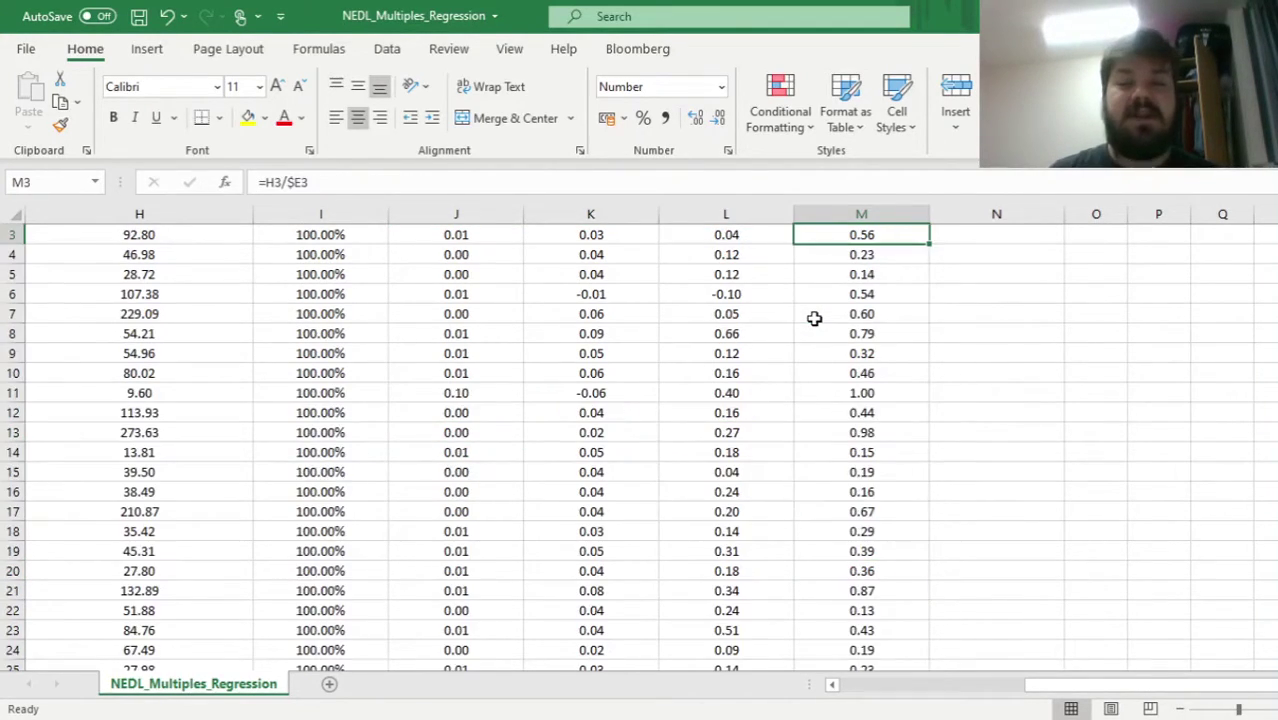
pyautogui.moveTo(585, 276); pyautogui.dragTo(886, 272)
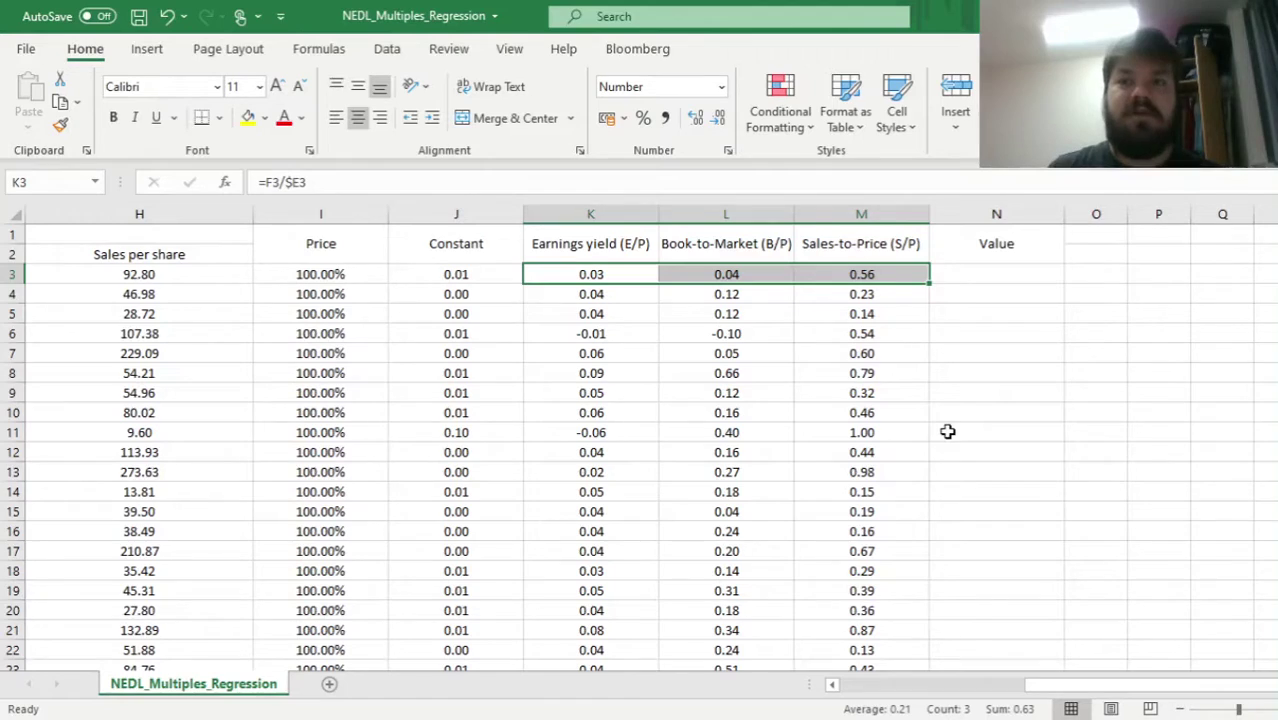
# - Begin the first company's Value formula in N3 with the Constant J3 multiplied by its row-locked coefficient M$72
pyautogui.click(984, 273)
pyautogui.write('=')
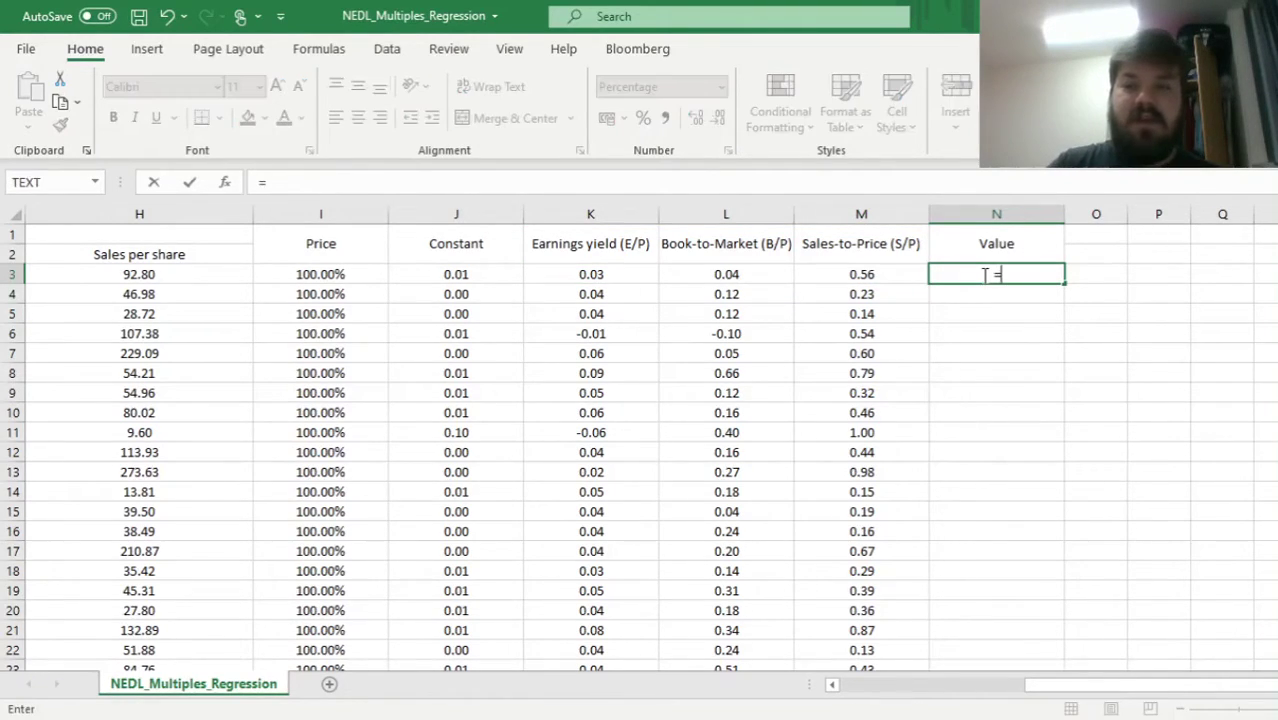
pyautogui.click(446, 276)
pyautogui.write('*')
pyautogui.click(777, 377)
pyautogui.hotkey('ctrl', 'Down')
pyautogui.hotkey('ctrl', 'Down')
pyautogui.press('Down')
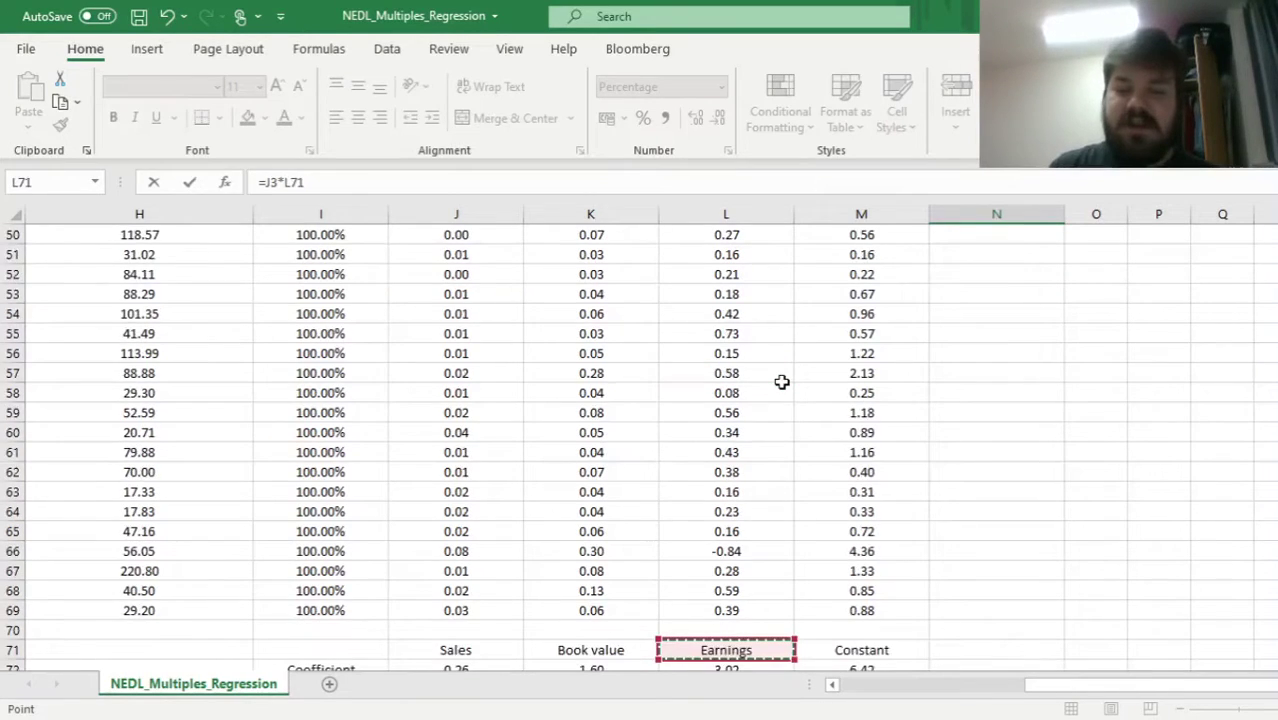
pyautogui.press('Right')
pyautogui.click(296, 183)
pyautogui.write('$')
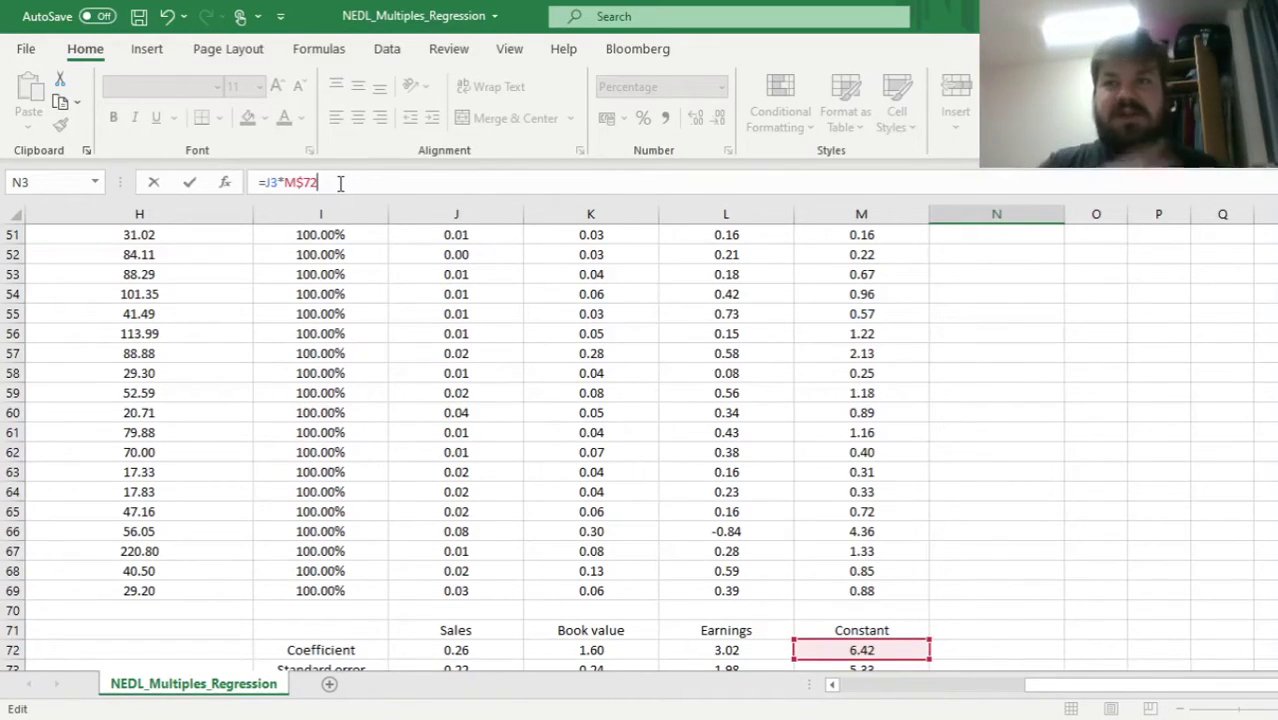
# - Extend the Value formula with the earnings yield K3 multiplied by the row-locked Earnings coefficient L$72
pyautogui.click(340, 183)
pyautogui.write('+')
pyautogui.click(496, 345)
pyautogui.press('Right')
pyautogui.hotkey('ctrl', 'Up')
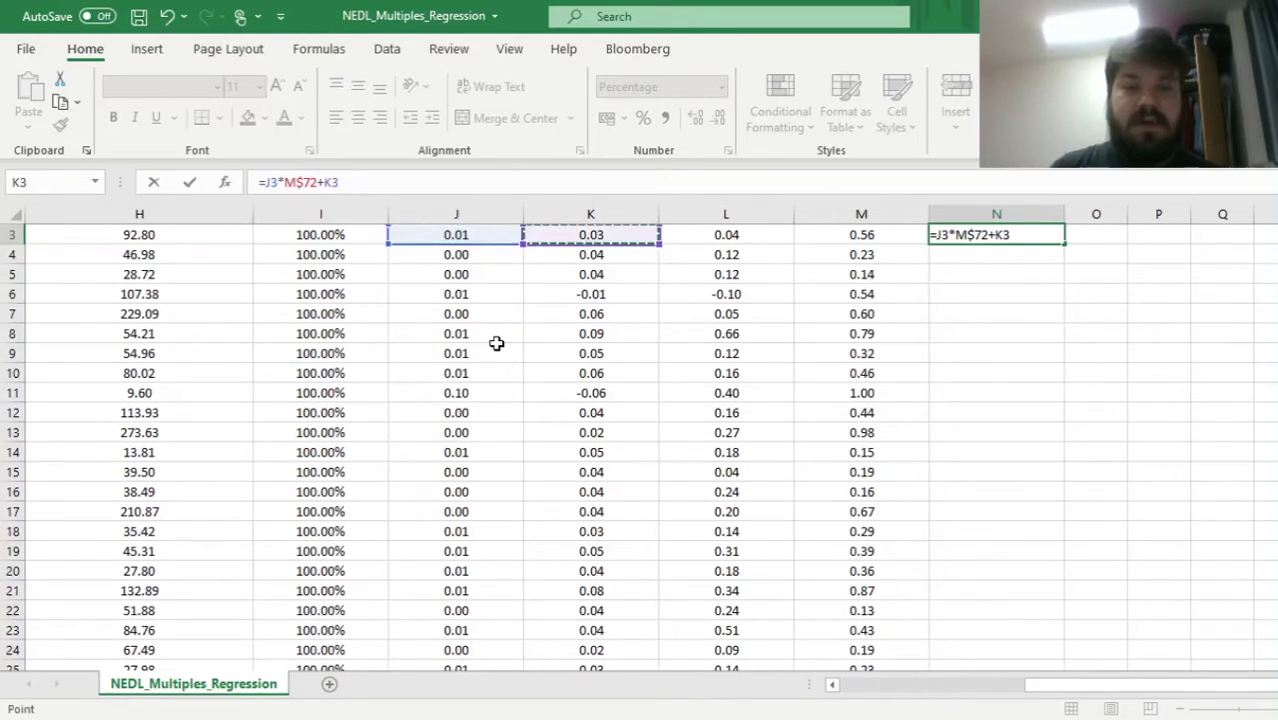
pyautogui.press('Up')
pyautogui.press('Down')
pyautogui.write('*')
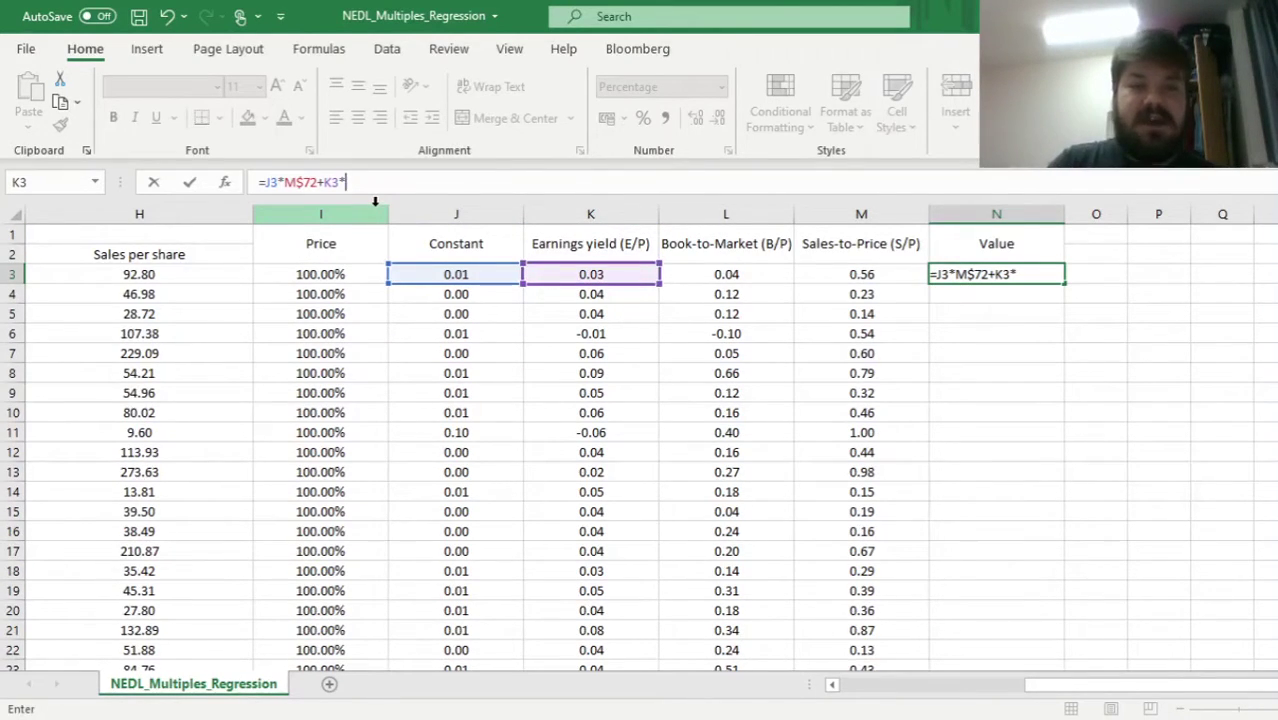
pyautogui.click(713, 366)
pyautogui.hotkey('ctrl', 'Down')
pyautogui.press('Down')
pyautogui.press('Down')
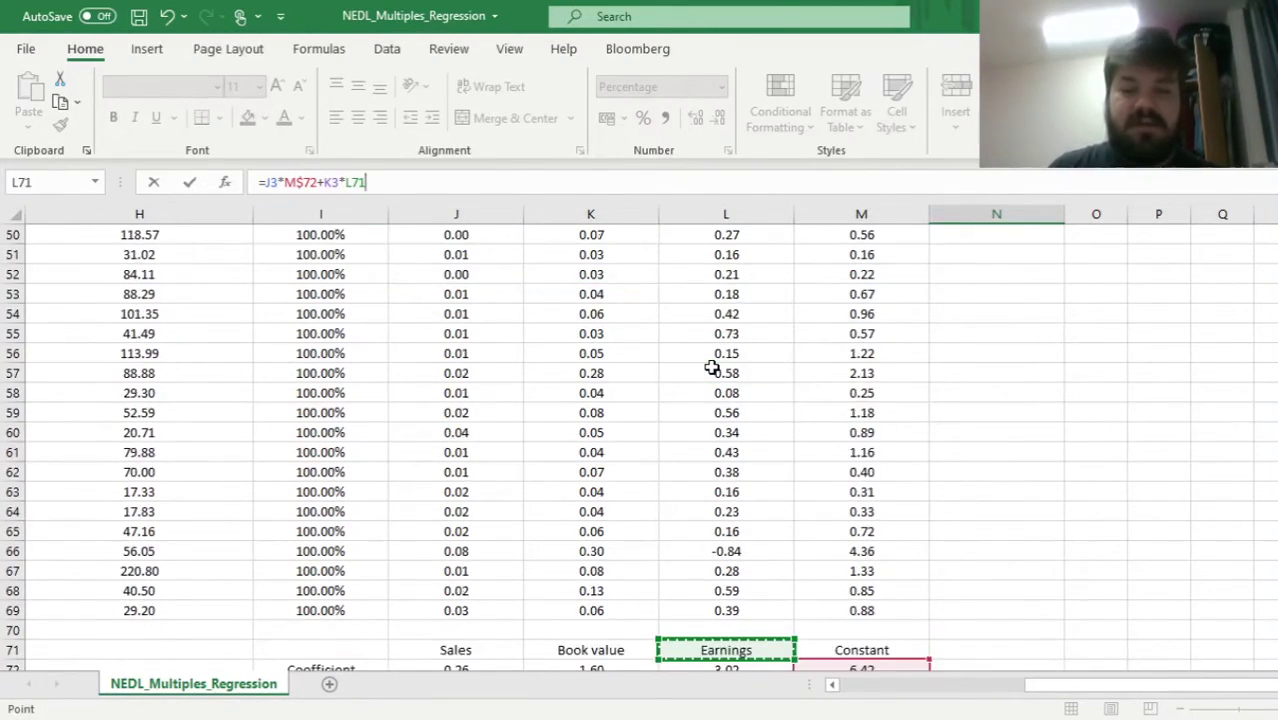
pyautogui.press('Down')
pyautogui.click(356, 182)
pyautogui.write('$72+')
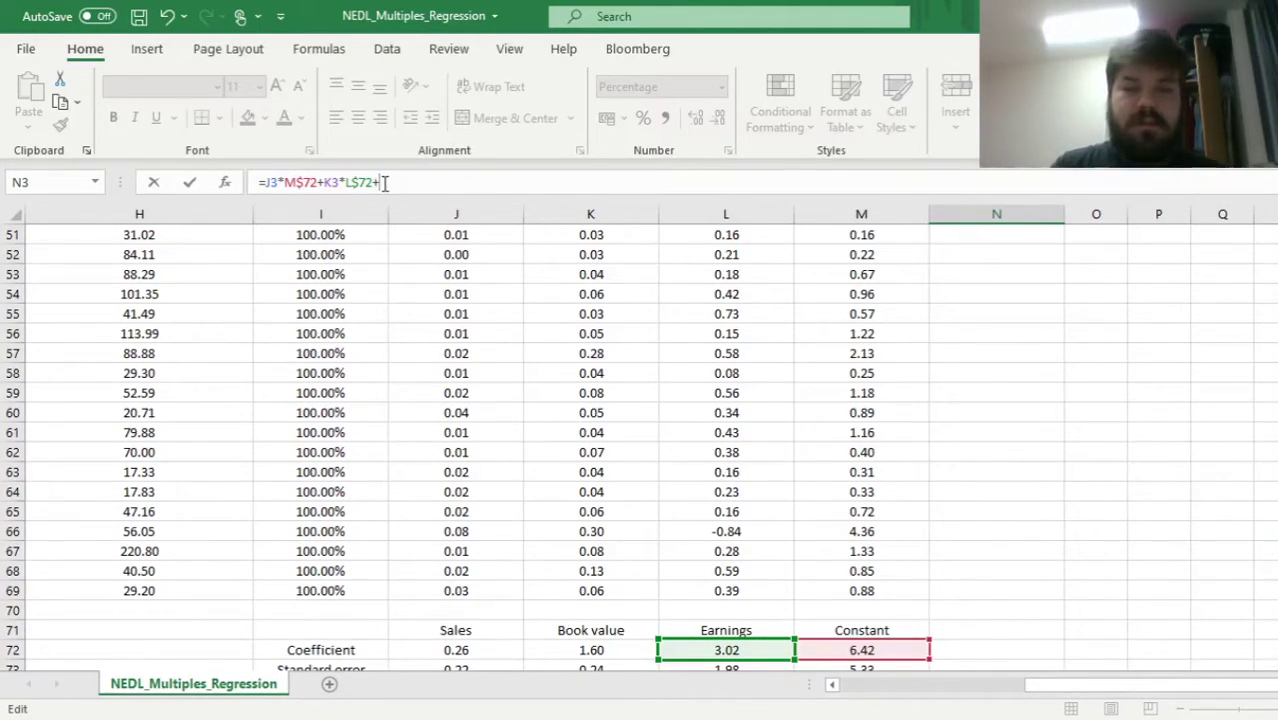
# - Add the Book-to-Market ratio L3 multiplied by the row-locked Book value coefficient K$72 to the Value formula
pyautogui.press('Left')
pyautogui.press('Left')
pyautogui.scroll(1, 720, 360)
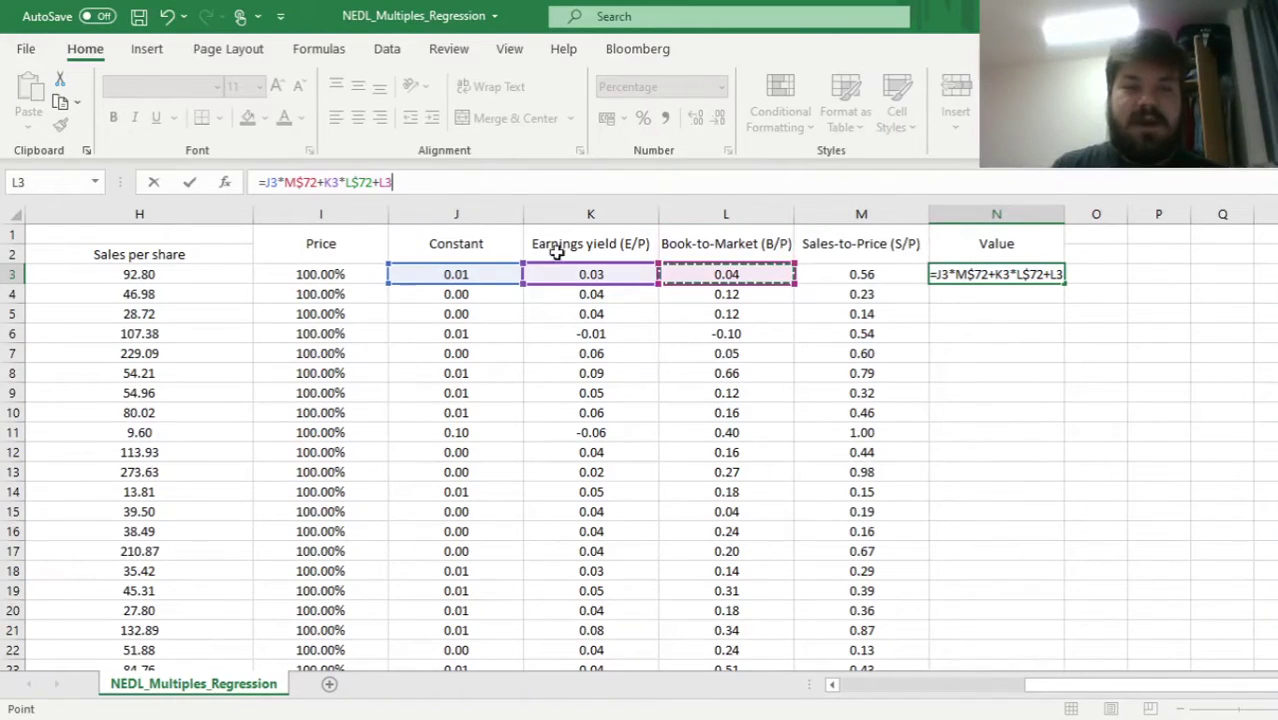
pyautogui.write('*')
pyautogui.click(585, 372)
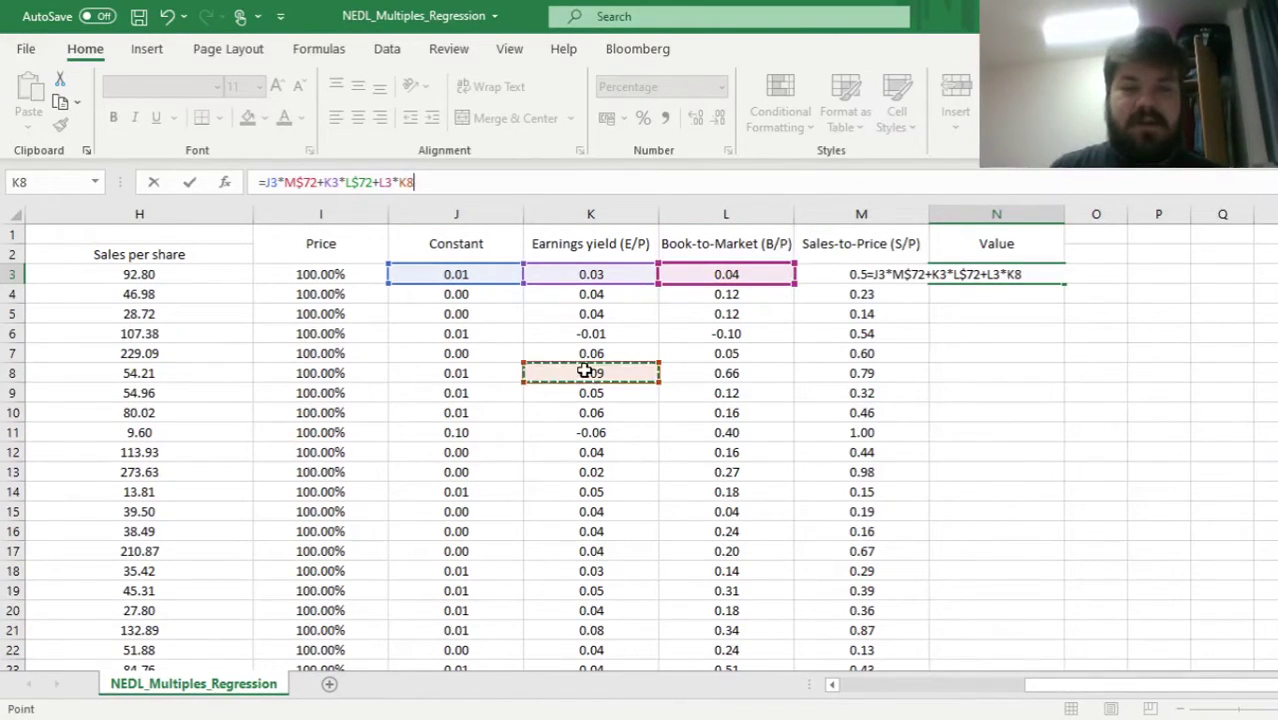
pyautogui.hotkey('ctrl', 'Down')
pyautogui.press('Down')
pyautogui.press('Down')
pyautogui.press('Down')
pyautogui.click(409, 186)
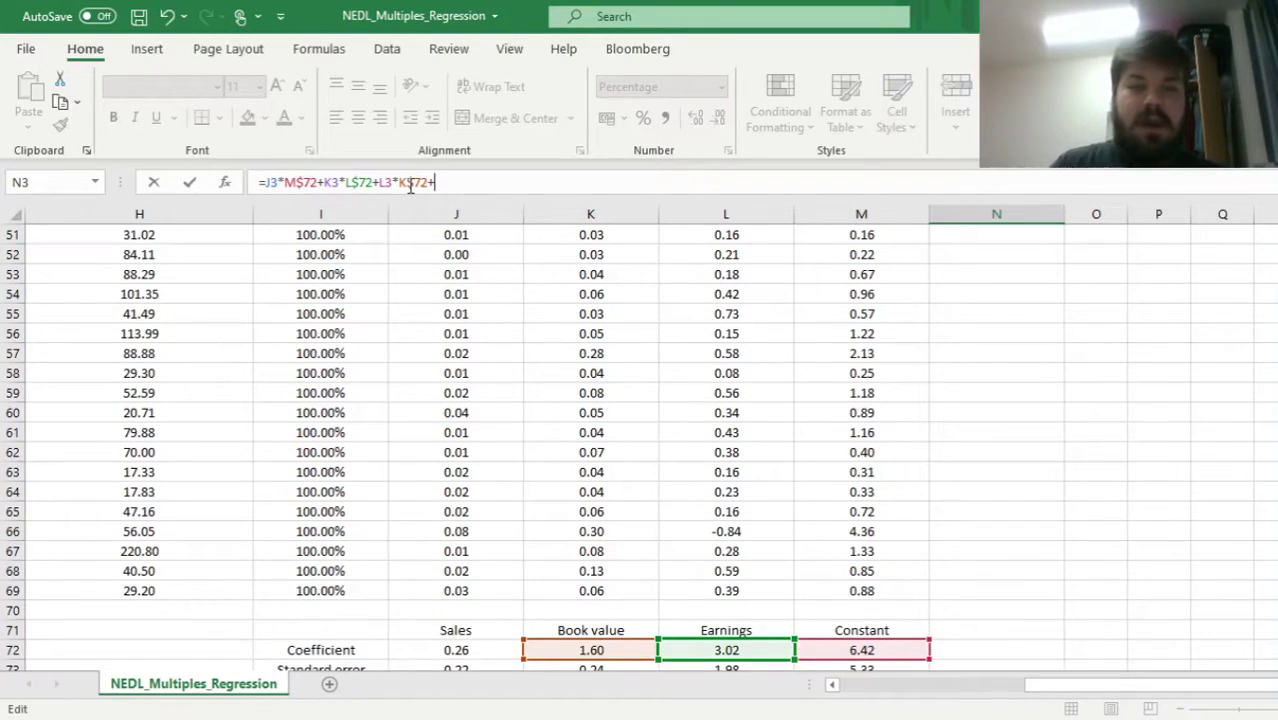
# - Finish the Value formula in N3 with the Sales-to-Price ratio M3 multiplied by the row-locked Sales coefficient J$72
pyautogui.click(939, 528)
pyautogui.hotkey('ctrl', 'Up')
pyautogui.press('Left')
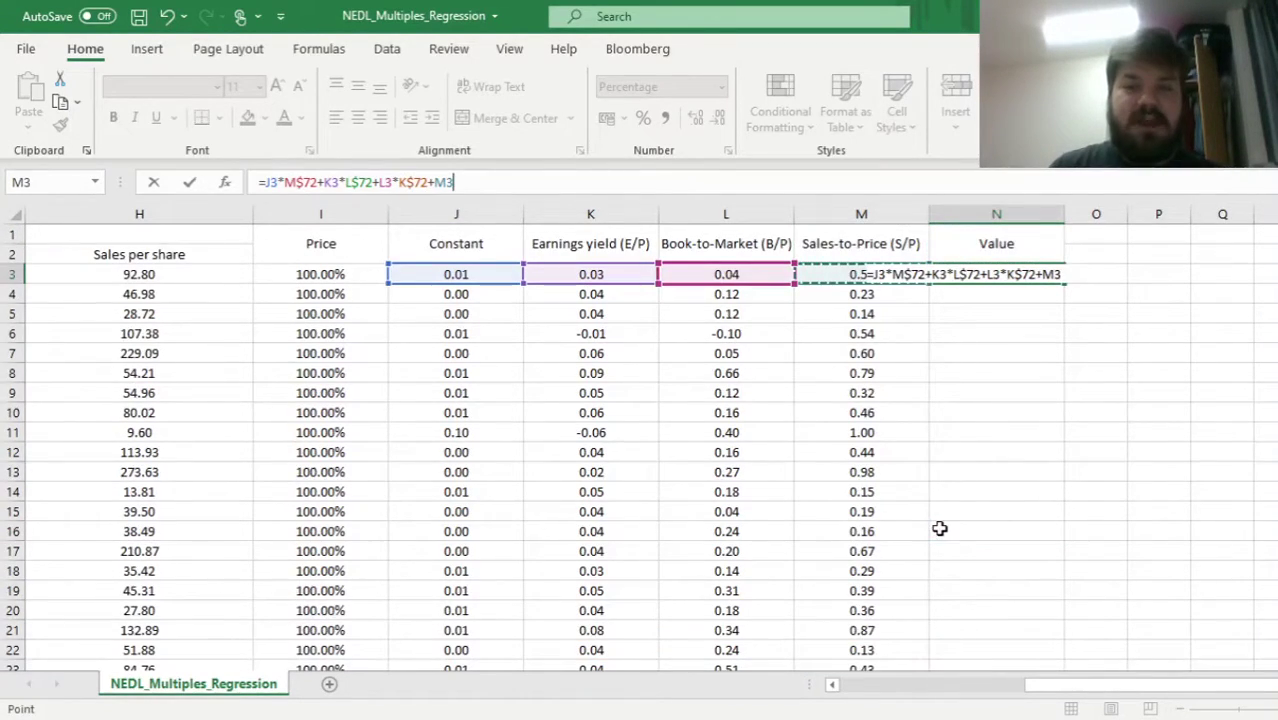
pyautogui.write('*')
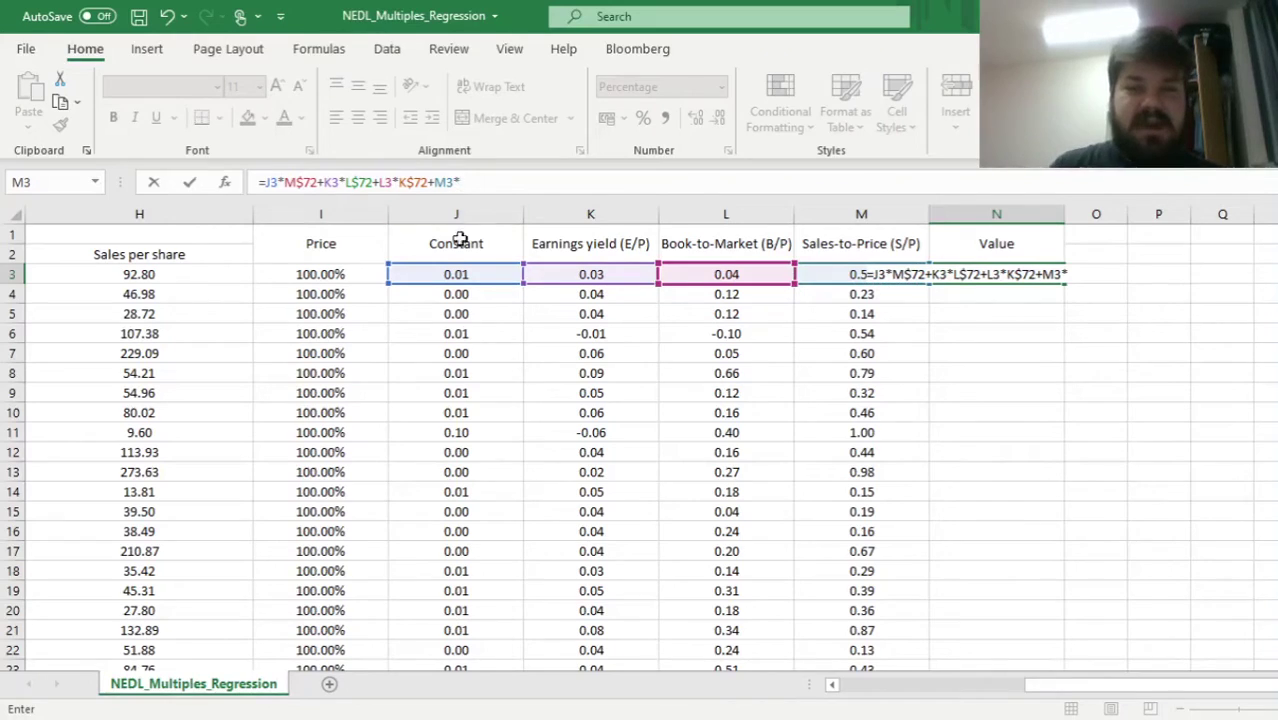
pyautogui.click(447, 392)
pyautogui.hotkey('ctrl', 'Down')
pyautogui.press('Down')
pyautogui.press('Down')
pyautogui.press('Down')
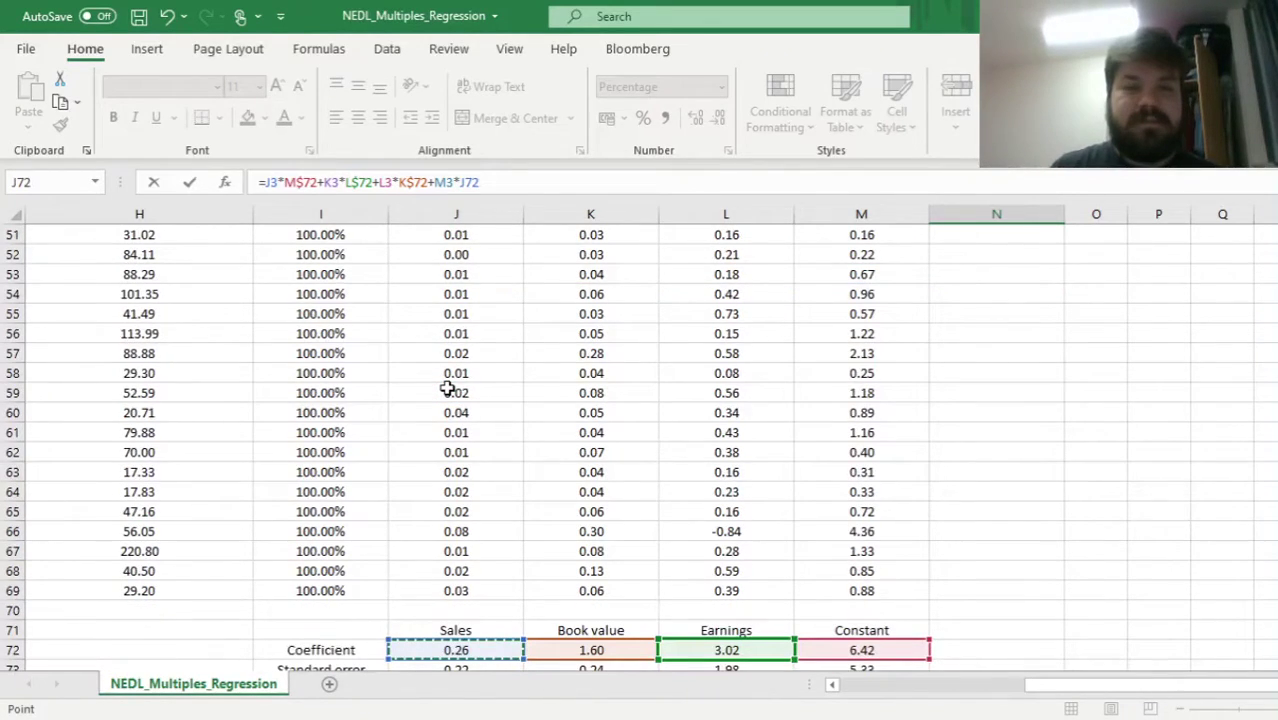
pyautogui.click(470, 182)
pyautogui.write('$')
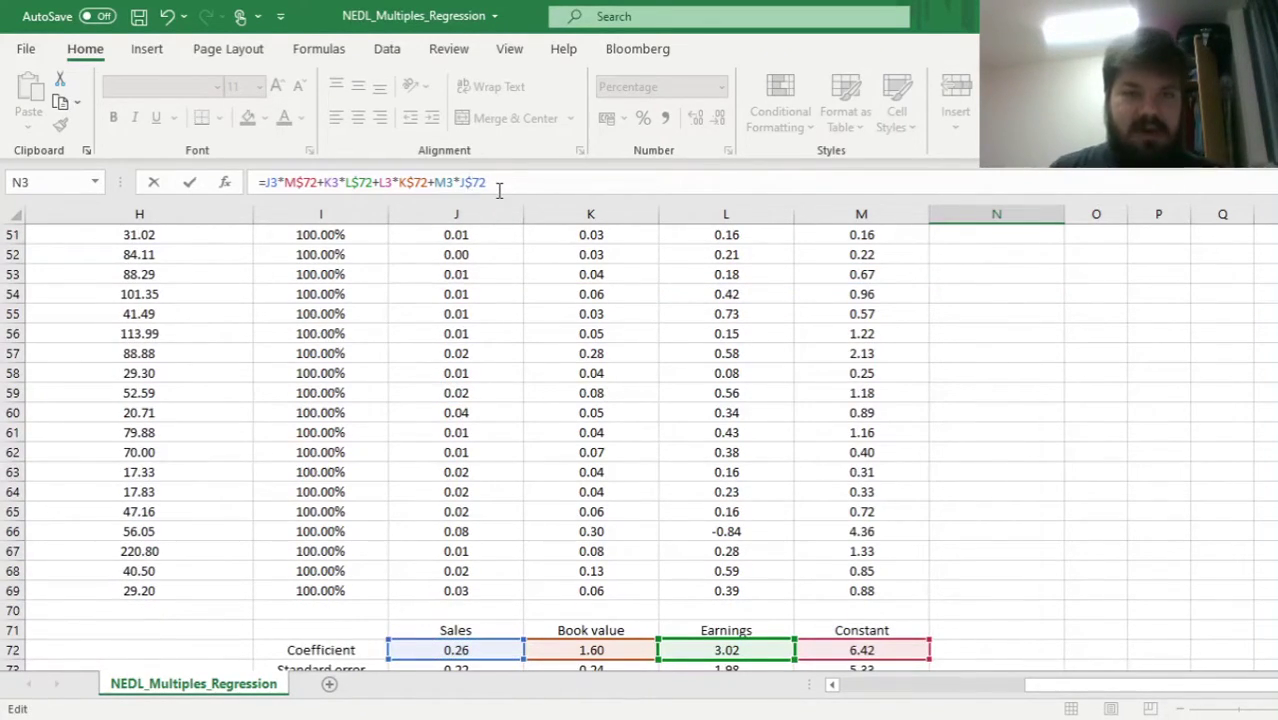
pyautogui.hotkey('ctrl', 'Return')
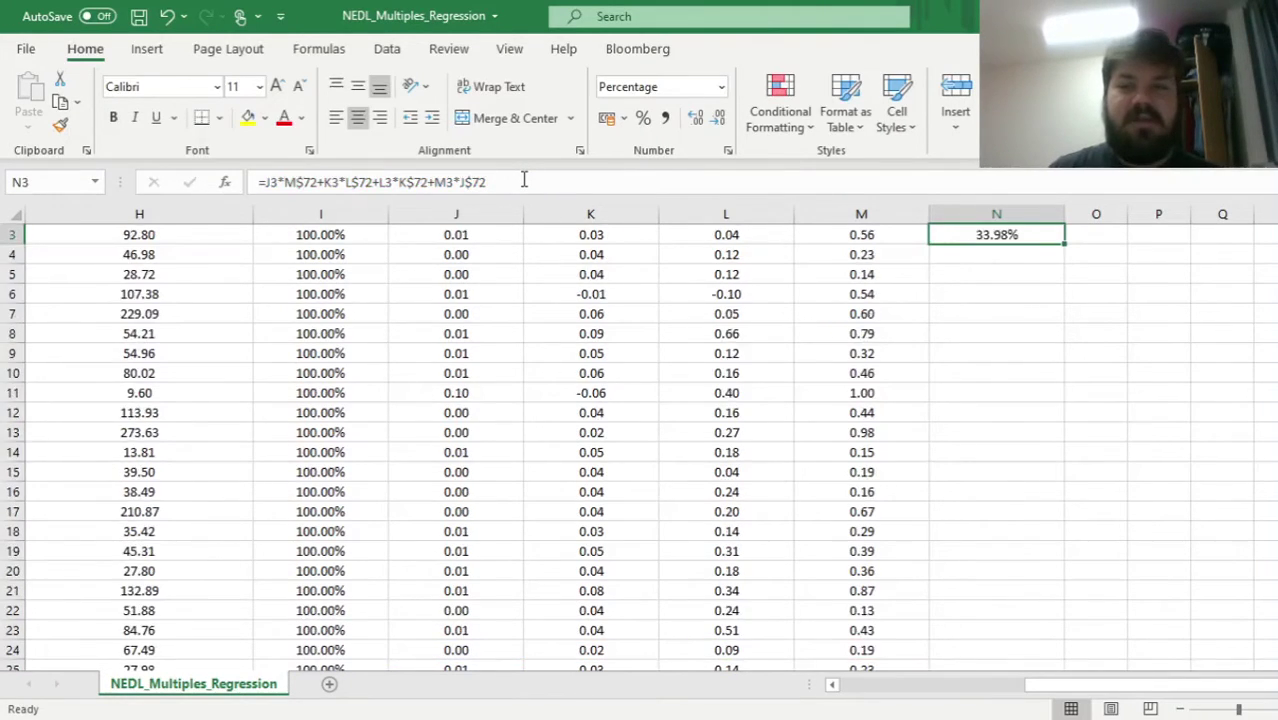
pyautogui.press('Up')
pyautogui.press('Down')
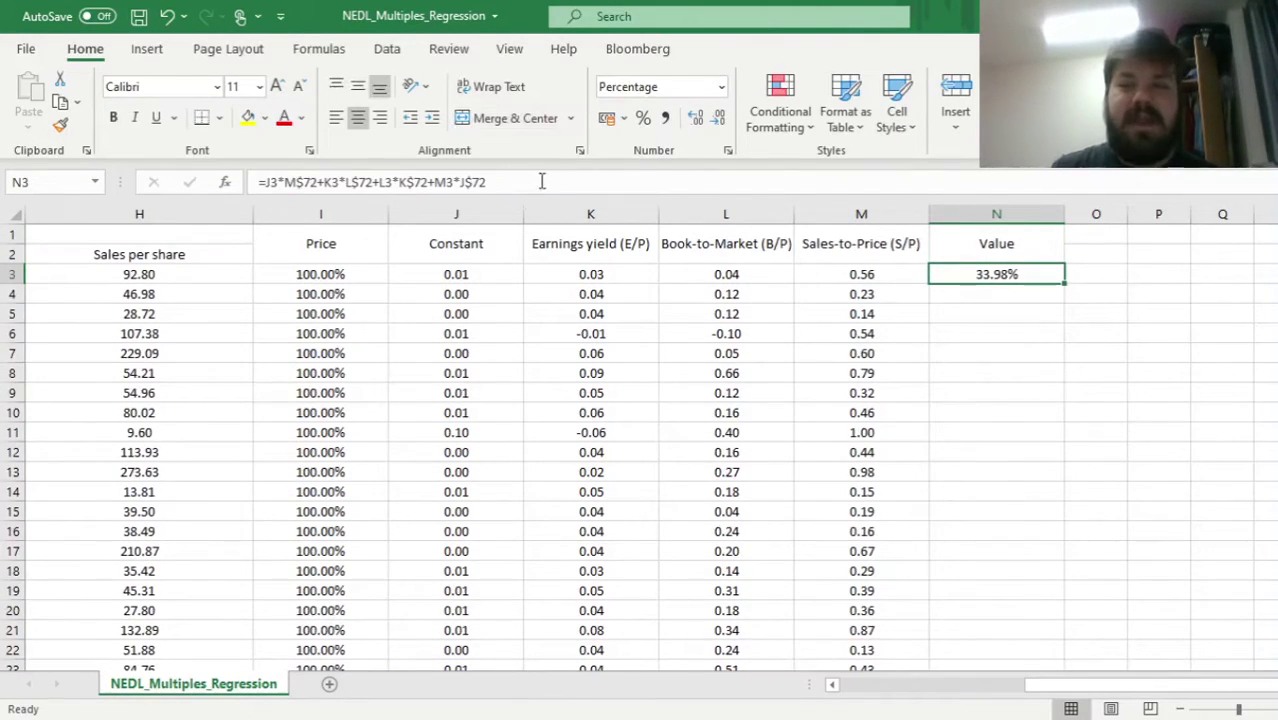
# - Fill the Value formula from N3 down the column for all companies and return to N3
pyautogui.doubleClick(1065, 283)
pyautogui.press('Up')
pyautogui.press('Down')
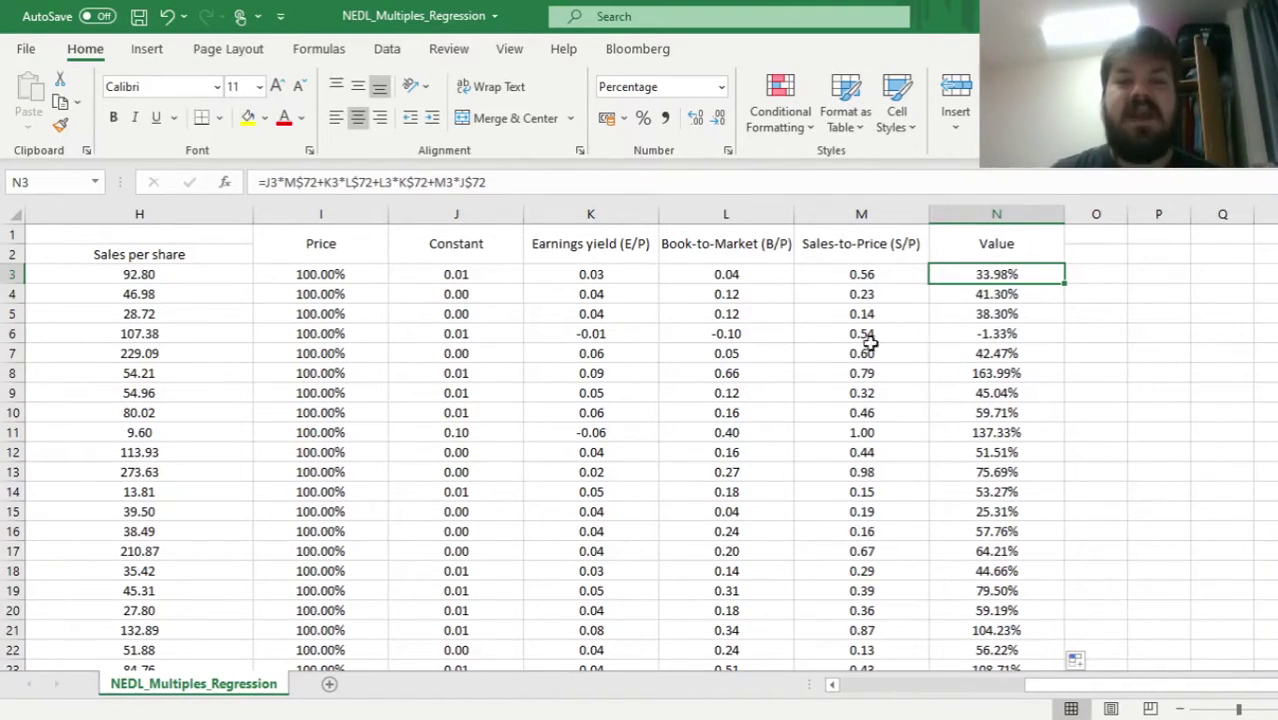
# - Examine United Parcel Service's stock price and its scaled ratios in K3:M3 against its estimated value in N3
pyautogui.moveTo(625, 242); pyautogui.dragTo(847, 240)
pyautogui.click(1030, 273)
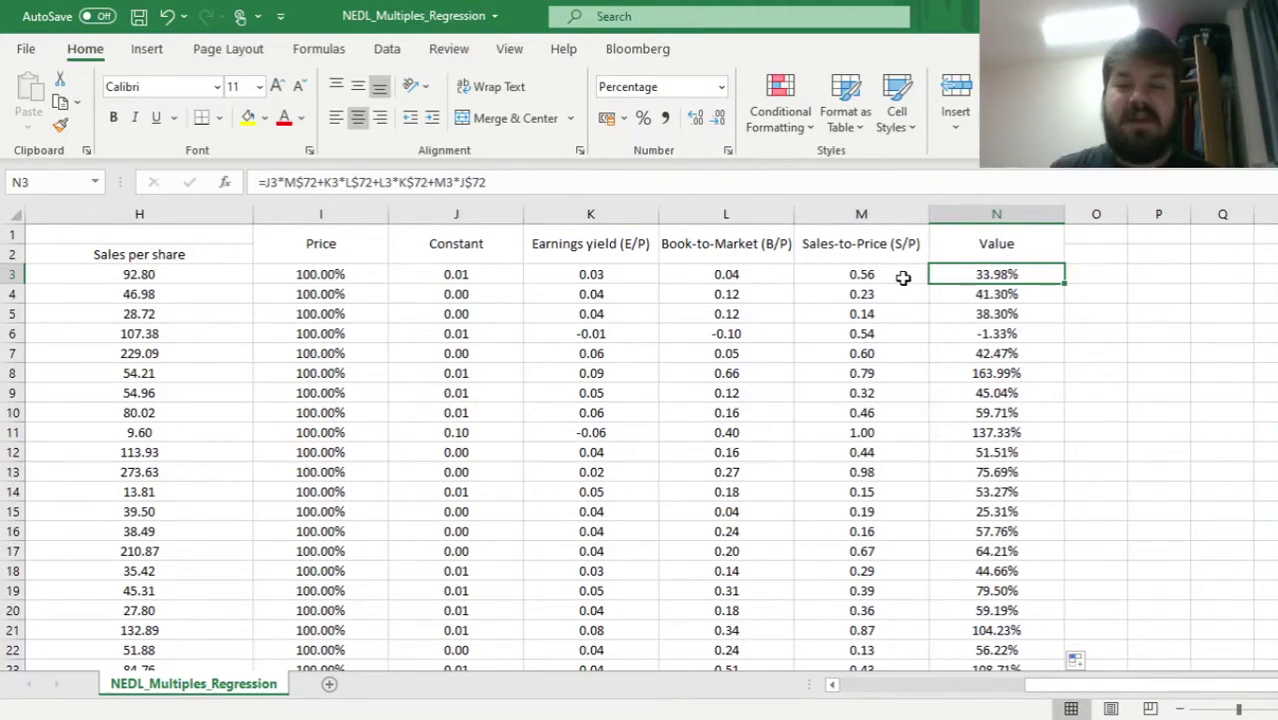
pyautogui.hotkey('ctrl', 'Left')
pyautogui.hotkey('ctrl', 'Left')
pyautogui.hotkey('ctrl', 'Left')
pyautogui.press('Right')
pyautogui.hotkey('ctrl', 'Right')
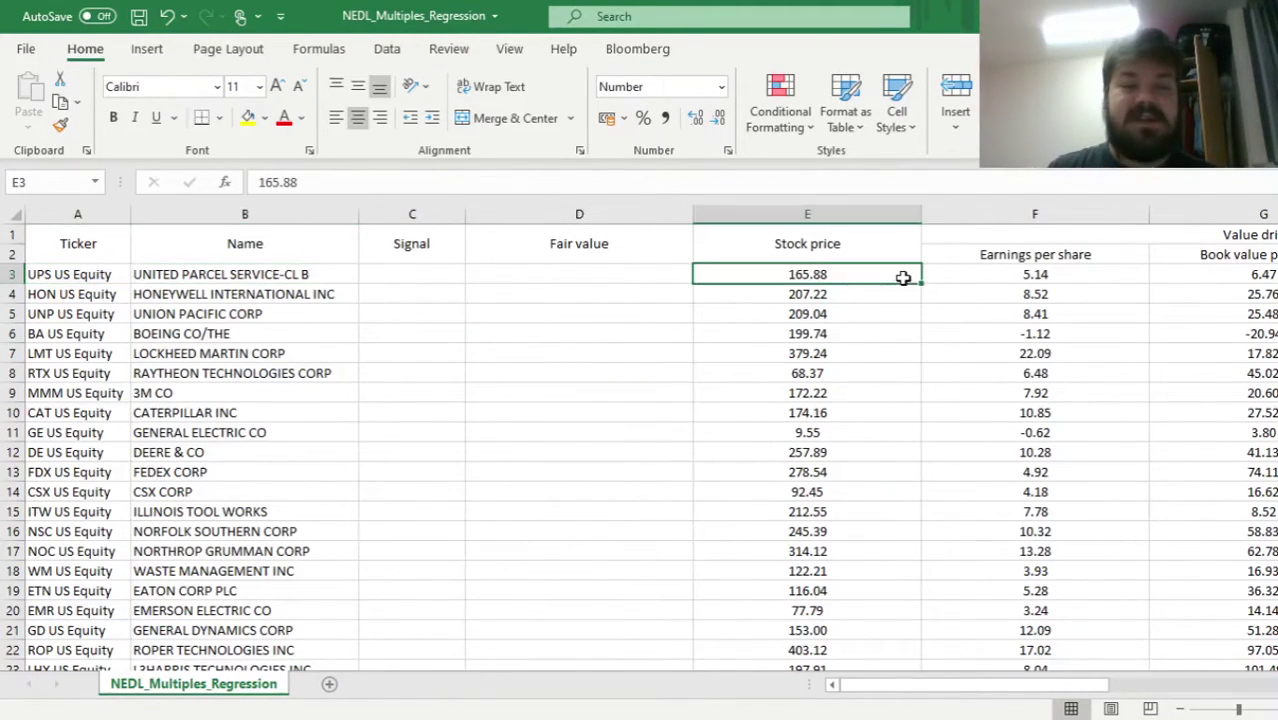
pyautogui.hotkey('ctrl', 'Right')
pyautogui.hotkey('ctrl', 'Right')
pyautogui.hotkey('ctrl', 'Left')
pyautogui.press('Left')
pyautogui.press('Left')
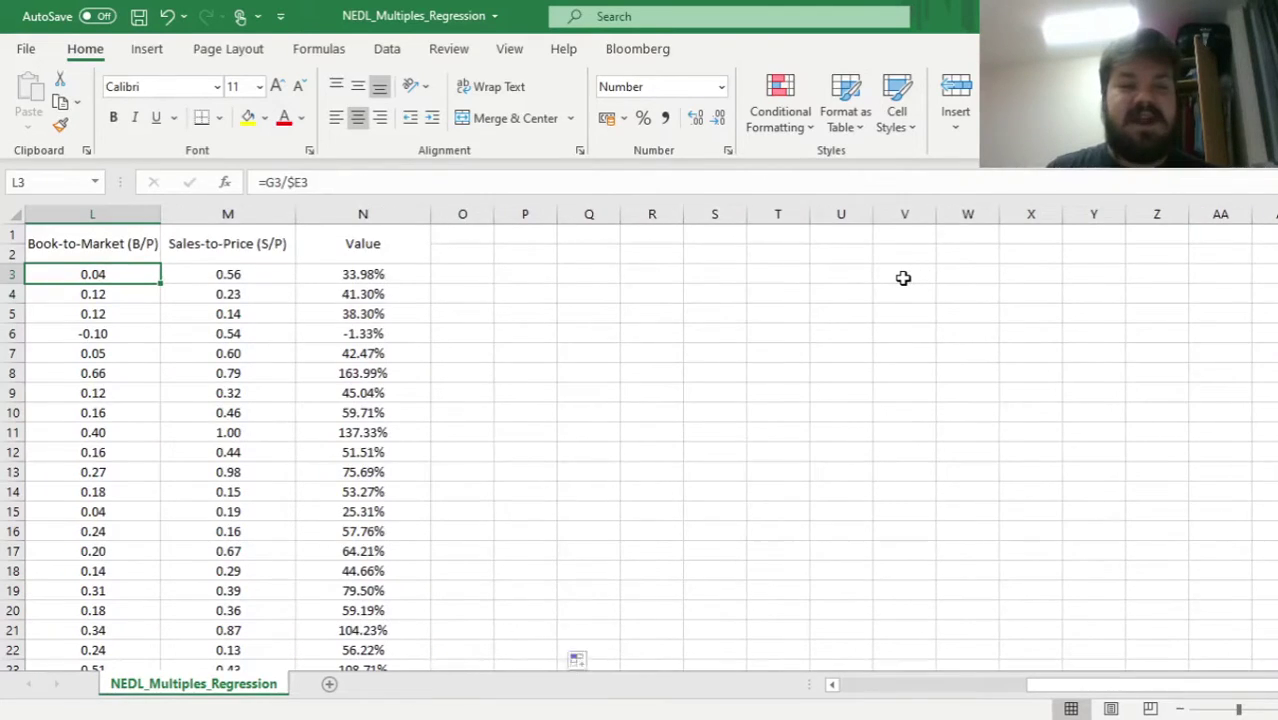
pyautogui.press('Left')
pyautogui.press('Left')
pyautogui.press('Left')
pyautogui.click(722, 270)
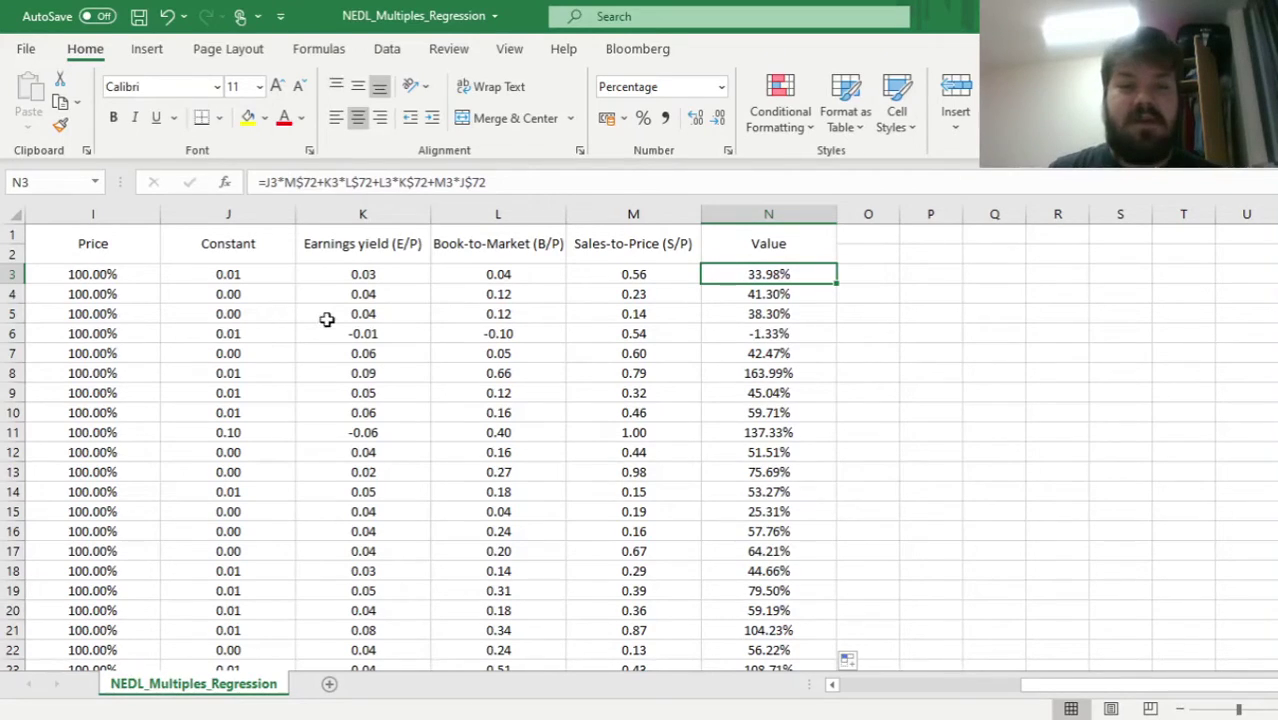
pyautogui.moveTo(337, 277); pyautogui.dragTo(642, 272)
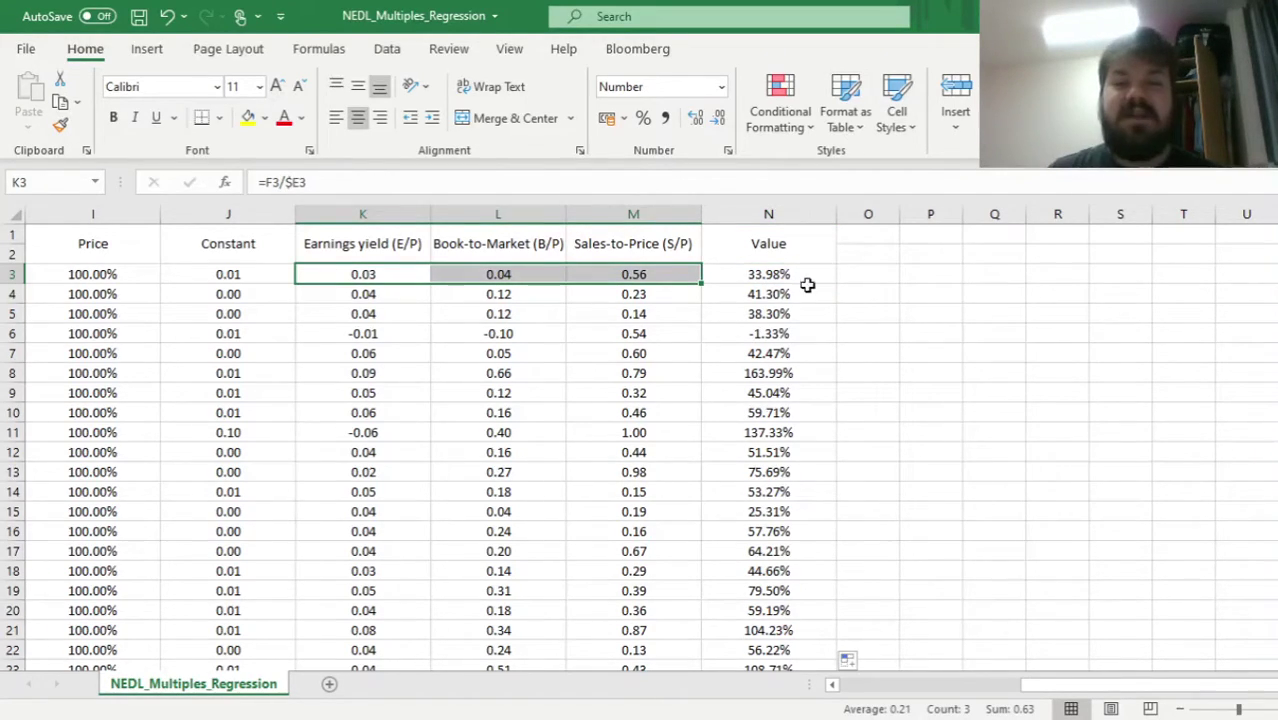
pyautogui.click(779, 277)
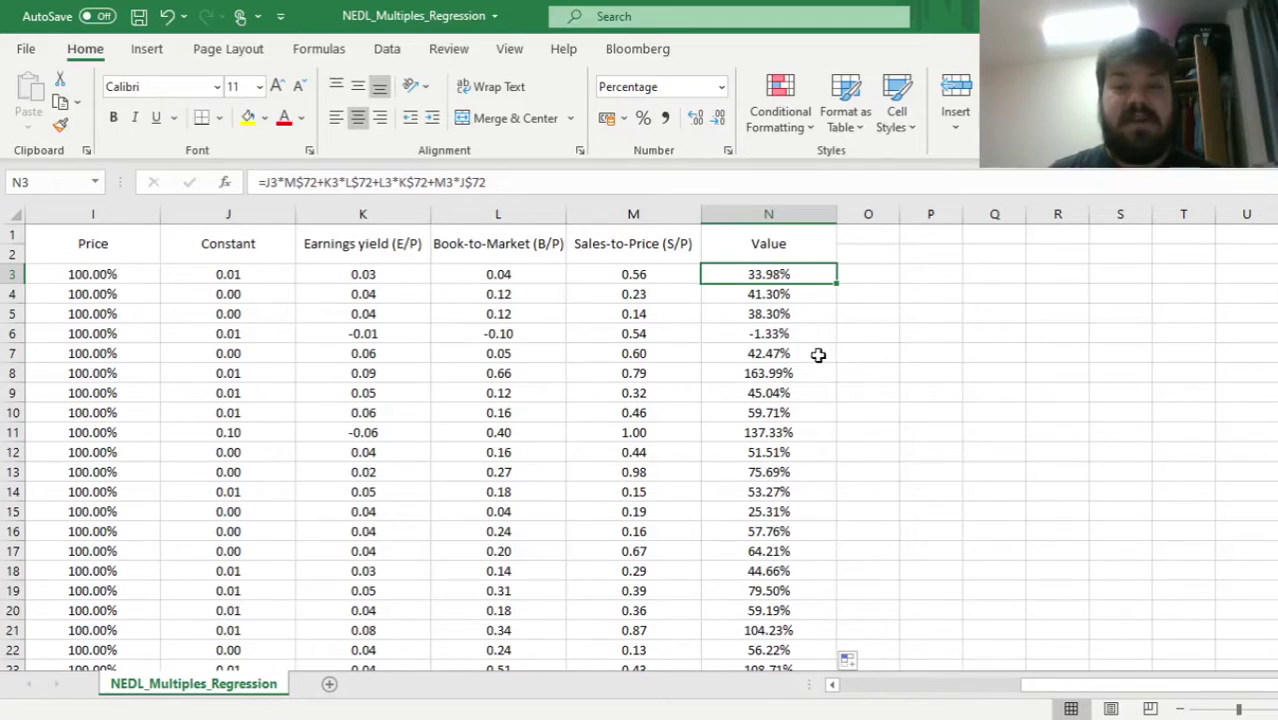
# - Compare Raytheon's ratios in K8:M8 and its estimated value in N8 with those of United Parcel Service in row 3
pyautogui.click(766, 375)
pyautogui.press('Home')
pyautogui.press('Left')
pyautogui.press('Right')
pyautogui.press('Right')
pyautogui.hotkey('ctrl', 'Right')
pyautogui.hotkey('ctrl', 'Right')
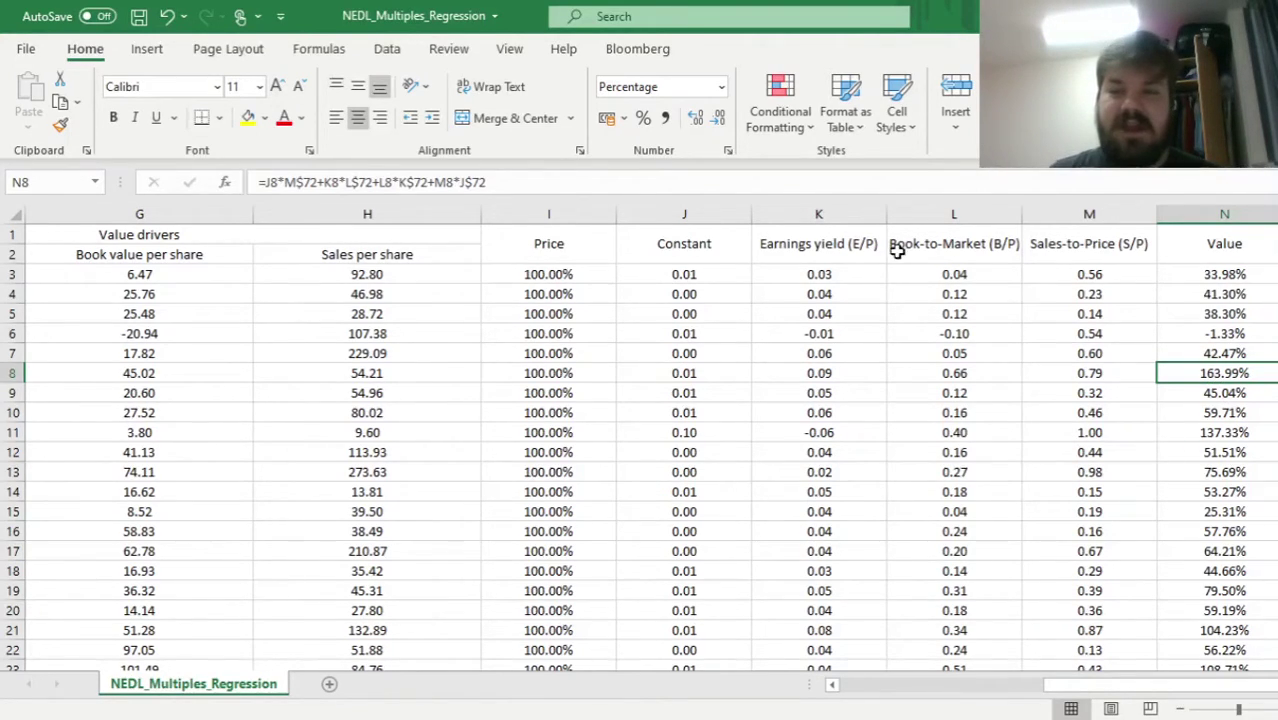
pyautogui.moveTo(826, 272); pyautogui.dragTo(1047, 276)
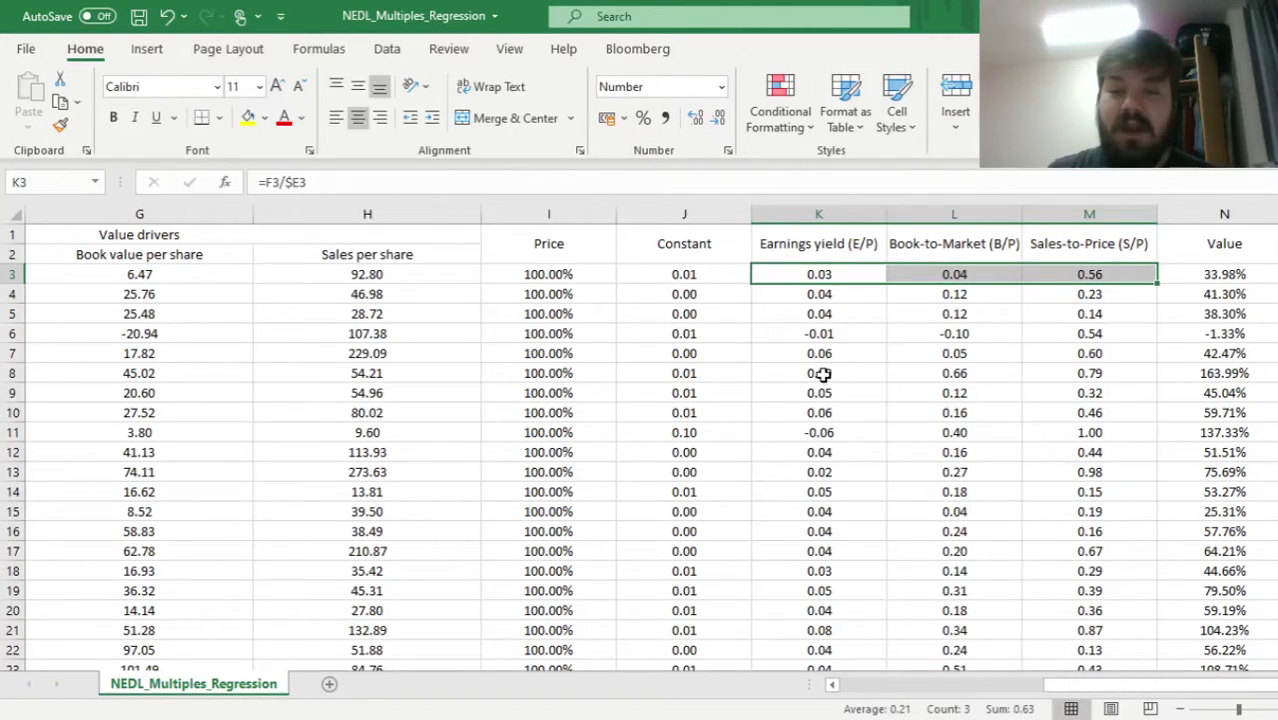
pyautogui.moveTo(822, 374); pyautogui.dragTo(1069, 373)
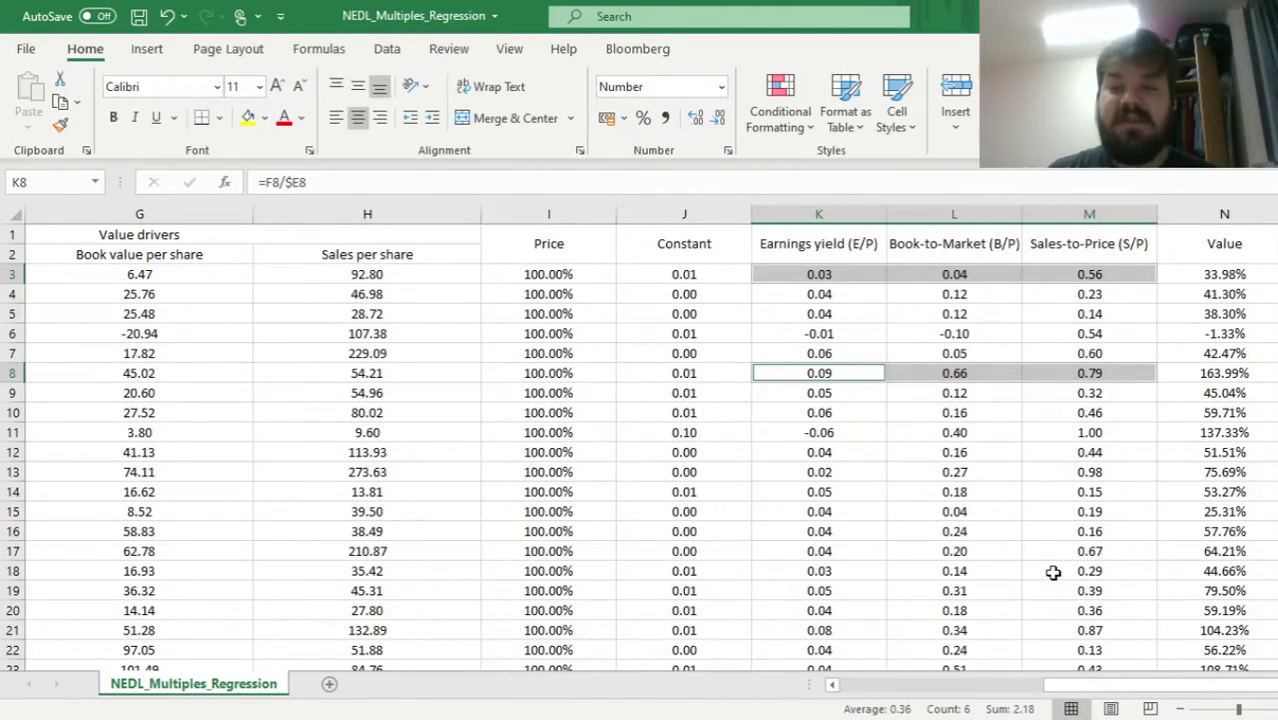
pyautogui.click(1215, 371)
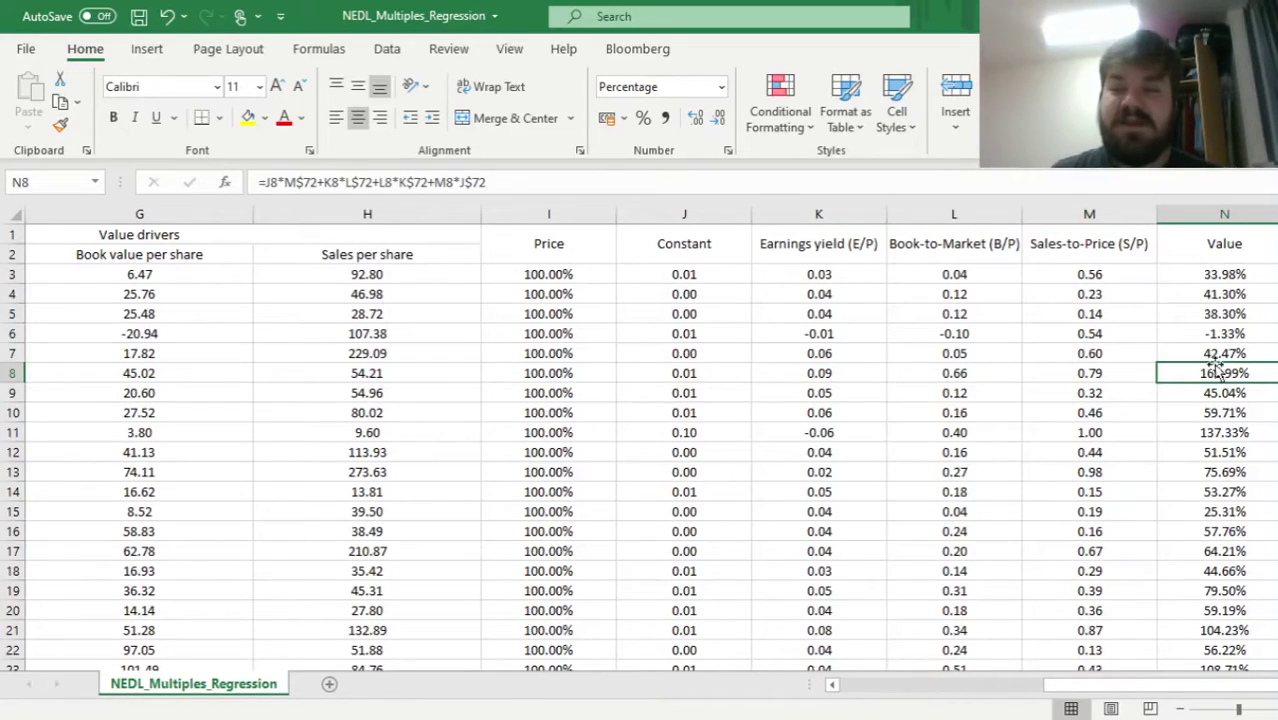
pyautogui.keyDown('ctrl'); pyautogui.click(1208, 276); pyautogui.keyUp('ctrl')
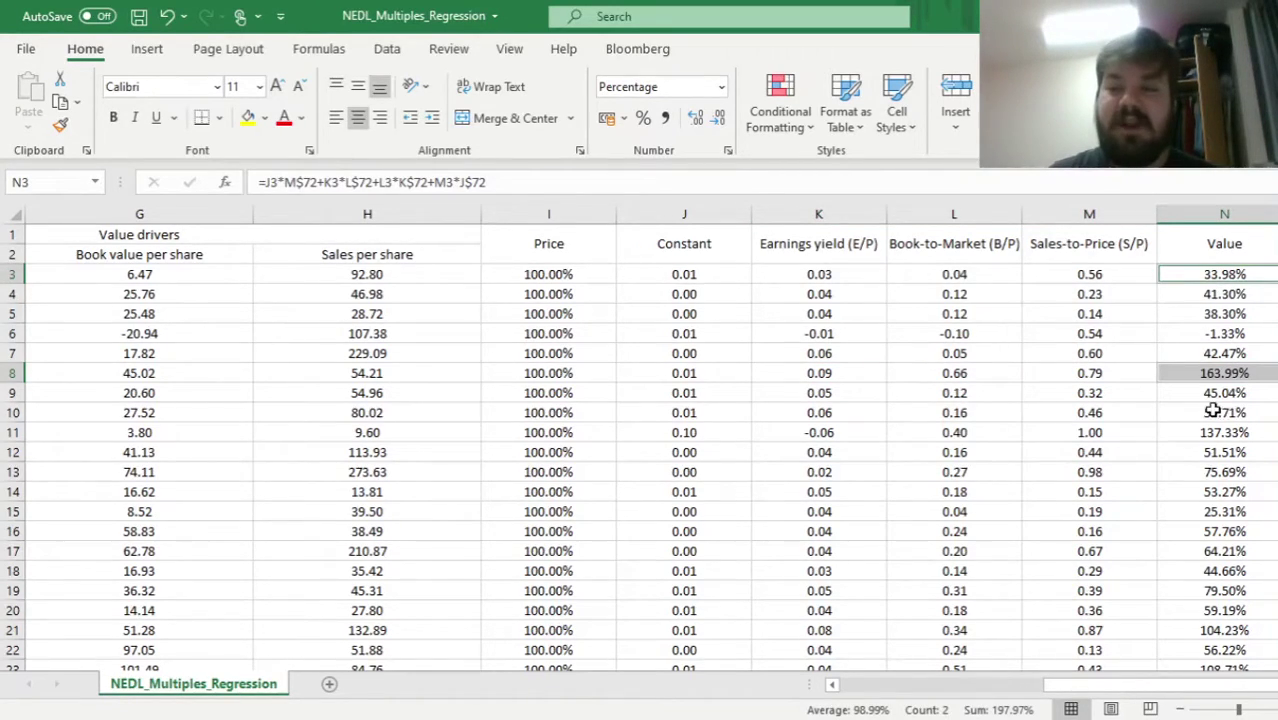
# - Examine Boeing's row 6, tracing its estimated value in N6 back to its earnings, book value and sales ratios
pyautogui.click(1185, 333)
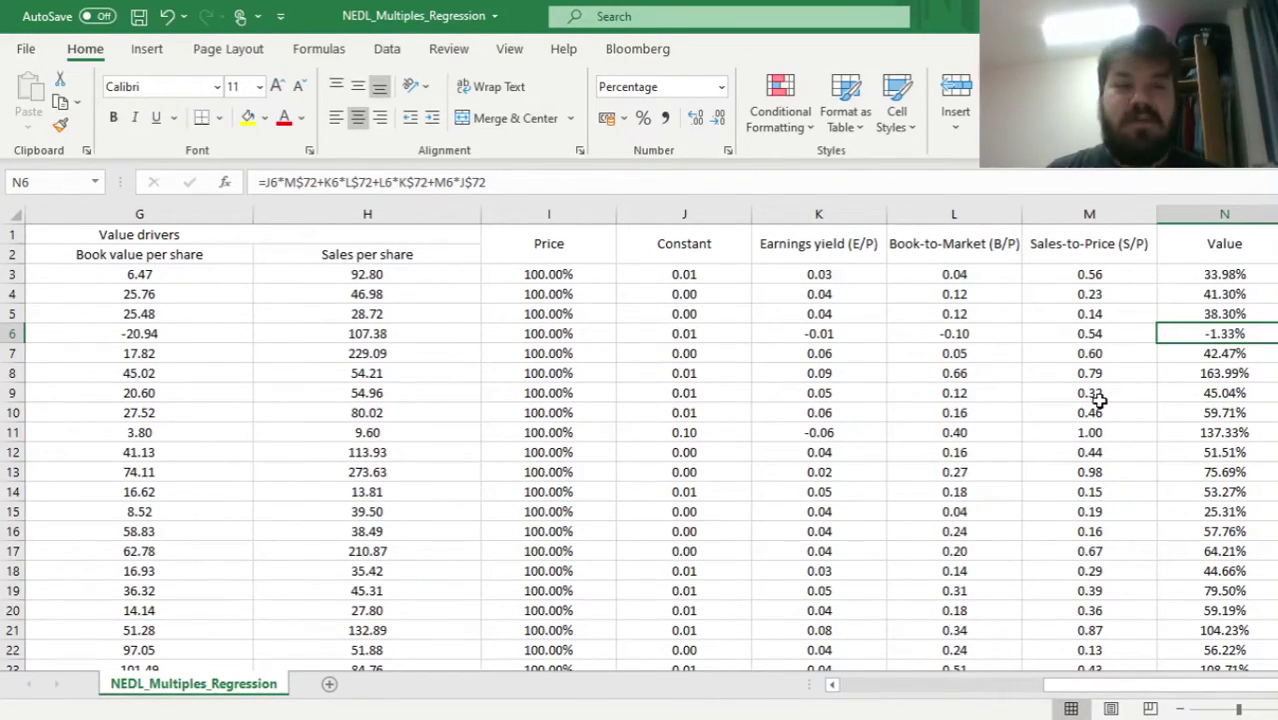
pyautogui.click(1068, 338)
pyautogui.press('Home')
pyautogui.hotkey('ctrl', 'Left')
pyautogui.hotkey('ctrl', 'Right')
pyautogui.hotkey('ctrl', 'Right')
pyautogui.hotkey('ctrl', 'Right')
pyautogui.hotkey('ctrl', 'Right')
pyautogui.hotkey('ctrl', 'Left')
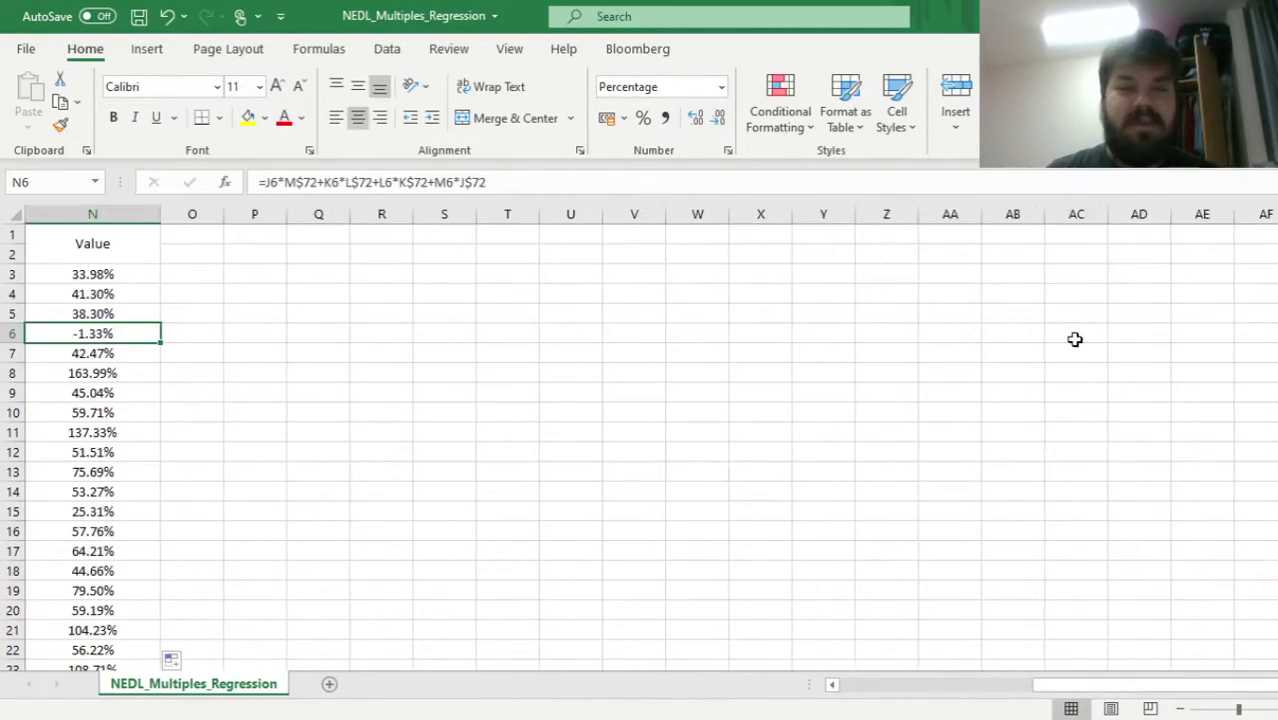
pyautogui.hotkey('ctrl', 'Left')
pyautogui.press('Right')
pyautogui.press('Right')
pyautogui.hotkey('ctrl', 'Right')
pyautogui.press('Right')
pyautogui.press('Right')
pyautogui.press('Left')
pyautogui.press('Left')
pyautogui.press('Left')
pyautogui.press('Left')
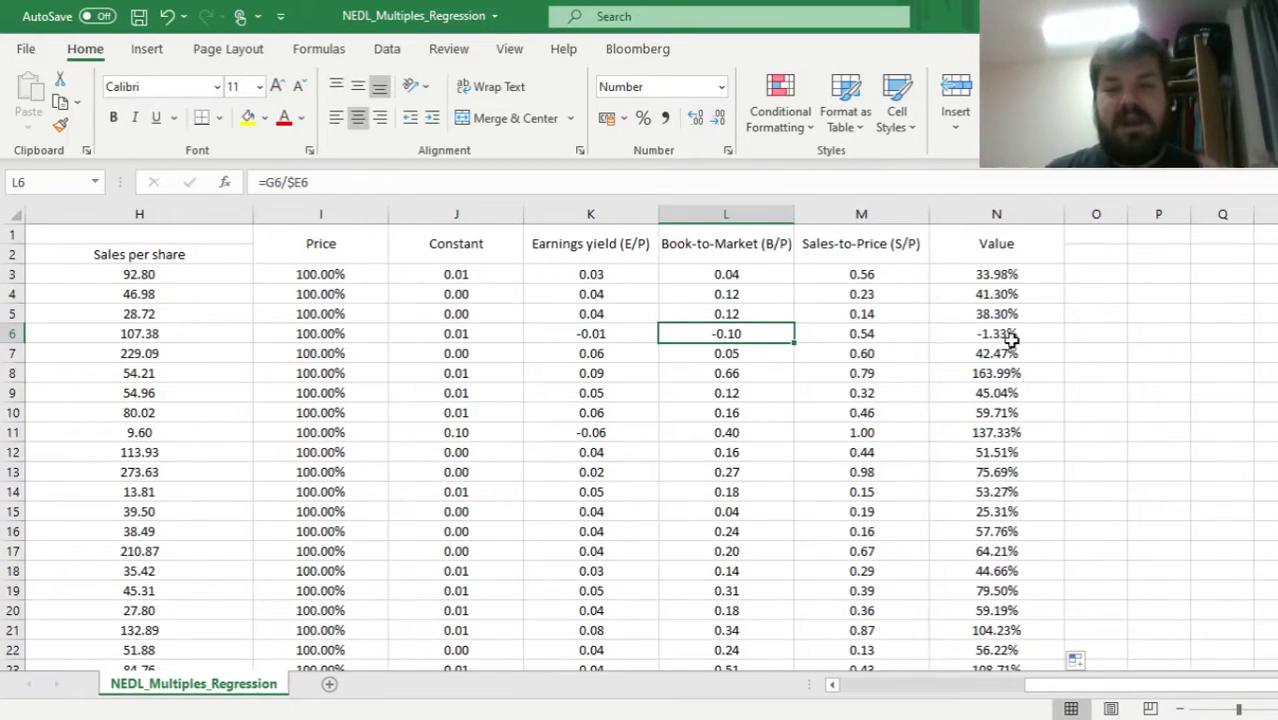
pyautogui.click(1040, 333)
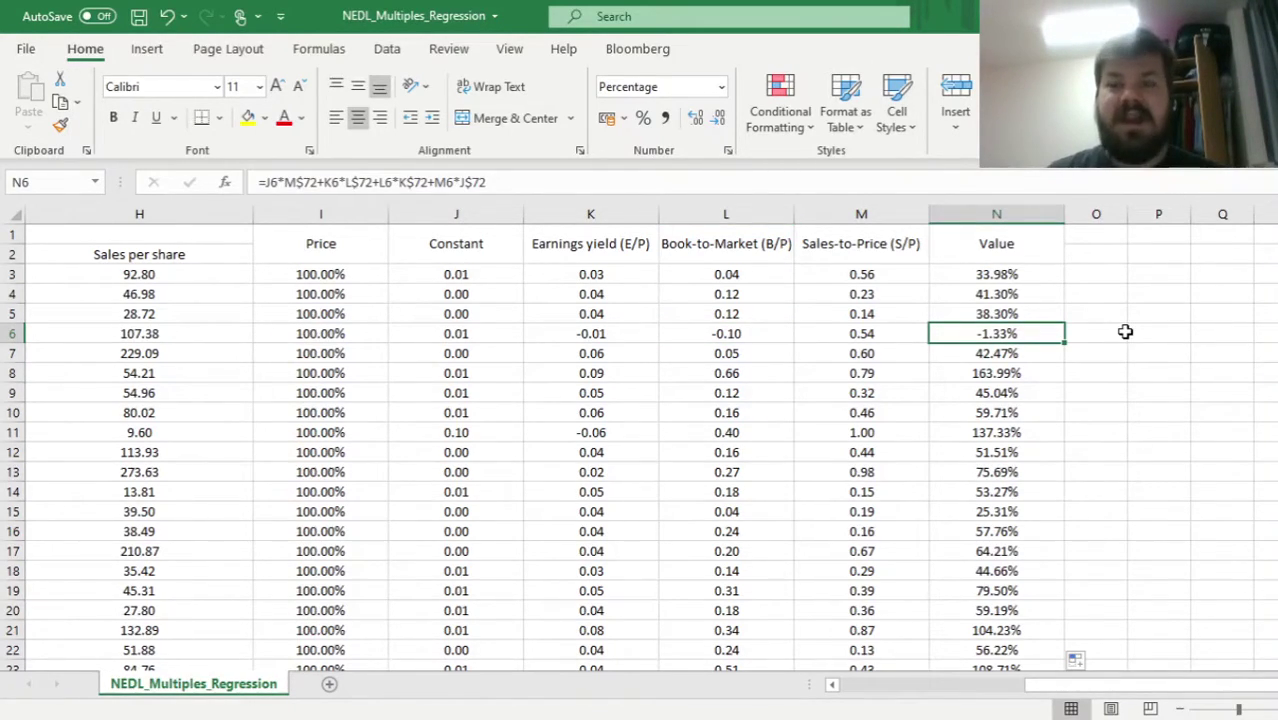
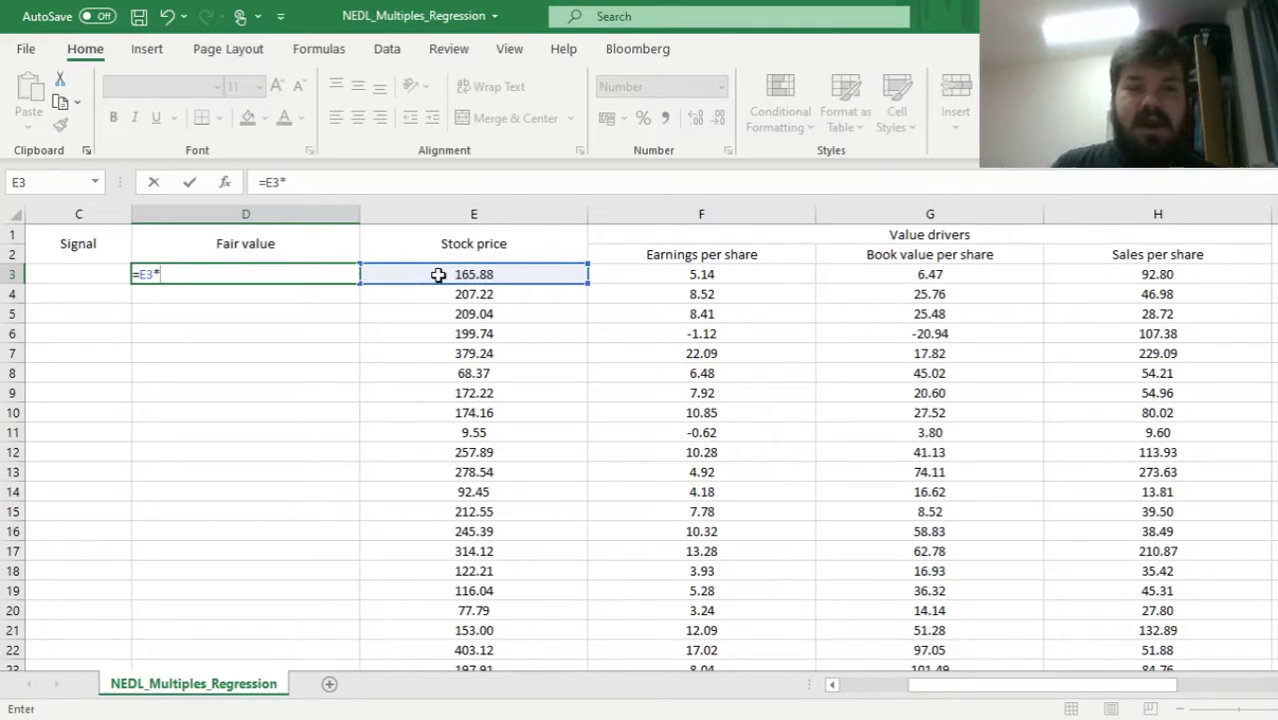
# - Complete the Fair value formula in D3 by multiplying the stock price E3 by the estimated value N3
pyautogui.click(658, 289)
pyautogui.hotkey('ctrl', 'Right')
pyautogui.press('Up')
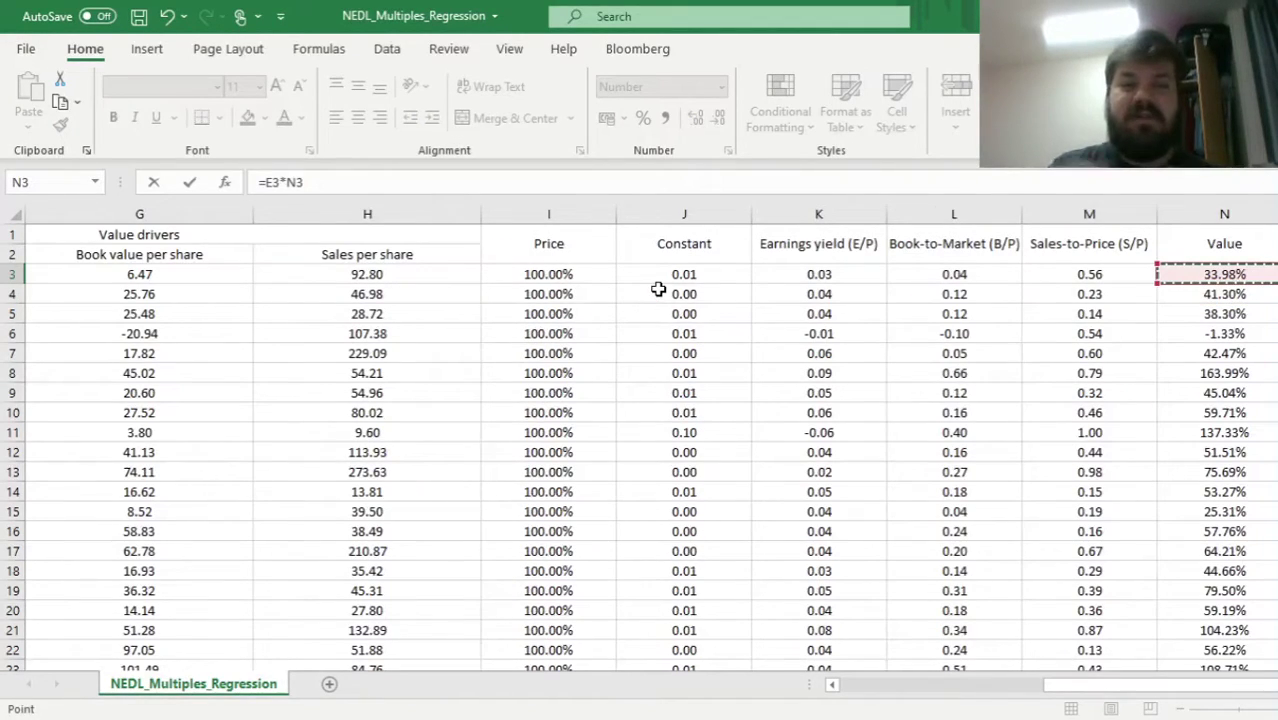
pyautogui.click(379, 178)
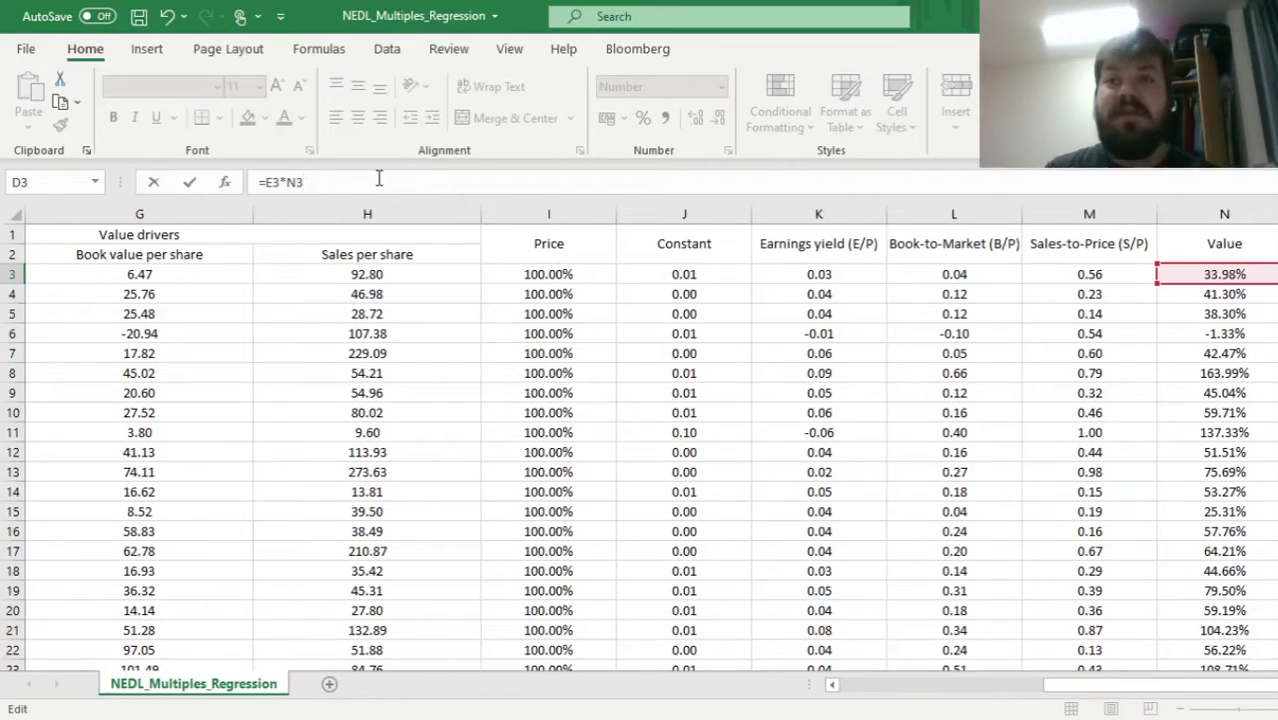
pyautogui.press('Return')
pyautogui.press('Up')
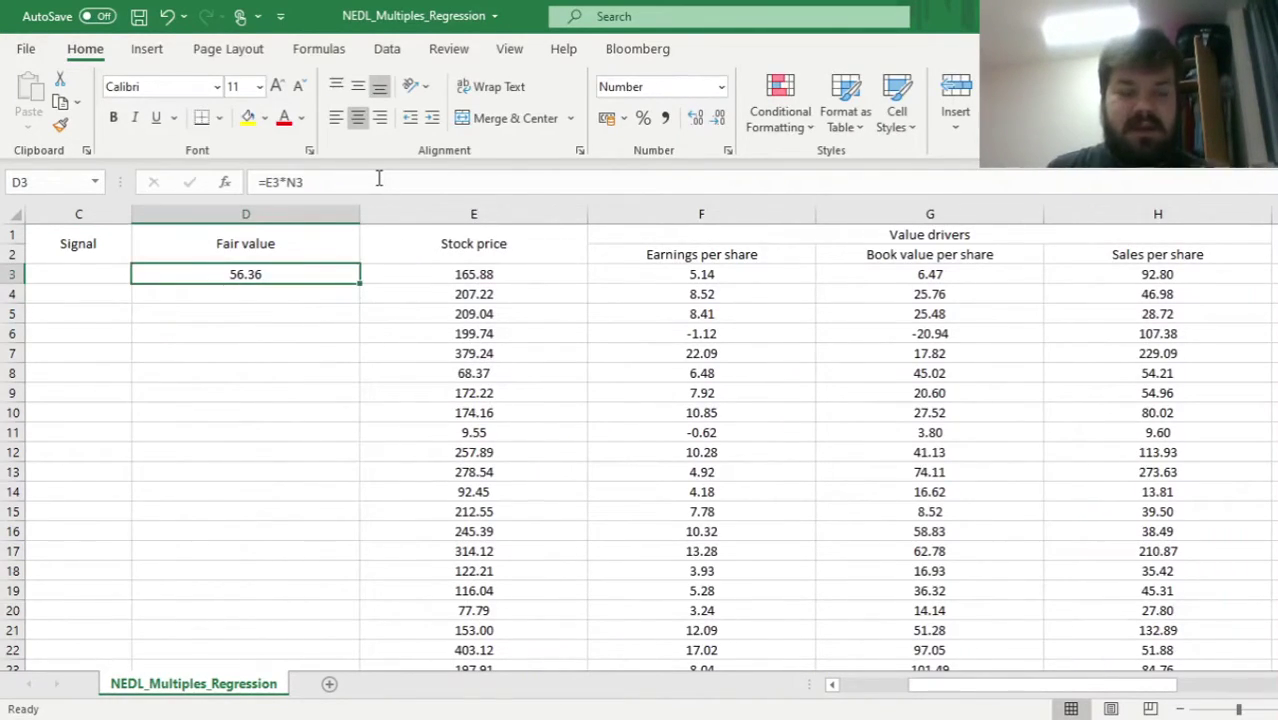
# - Fill the Fair value formula from D3 down for all companies and compare D3 with the stock price in E3
pyautogui.doubleClick(361, 283)
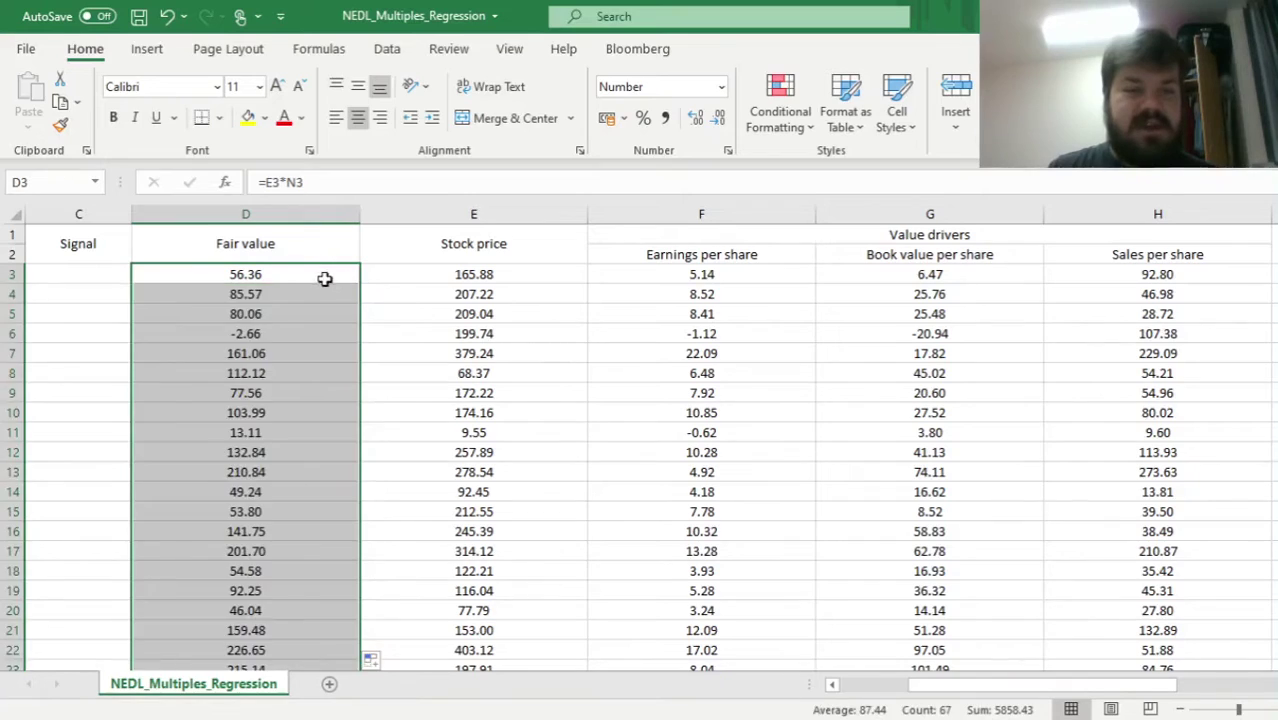
pyautogui.moveTo(325, 277); pyautogui.dragTo(543, 420)
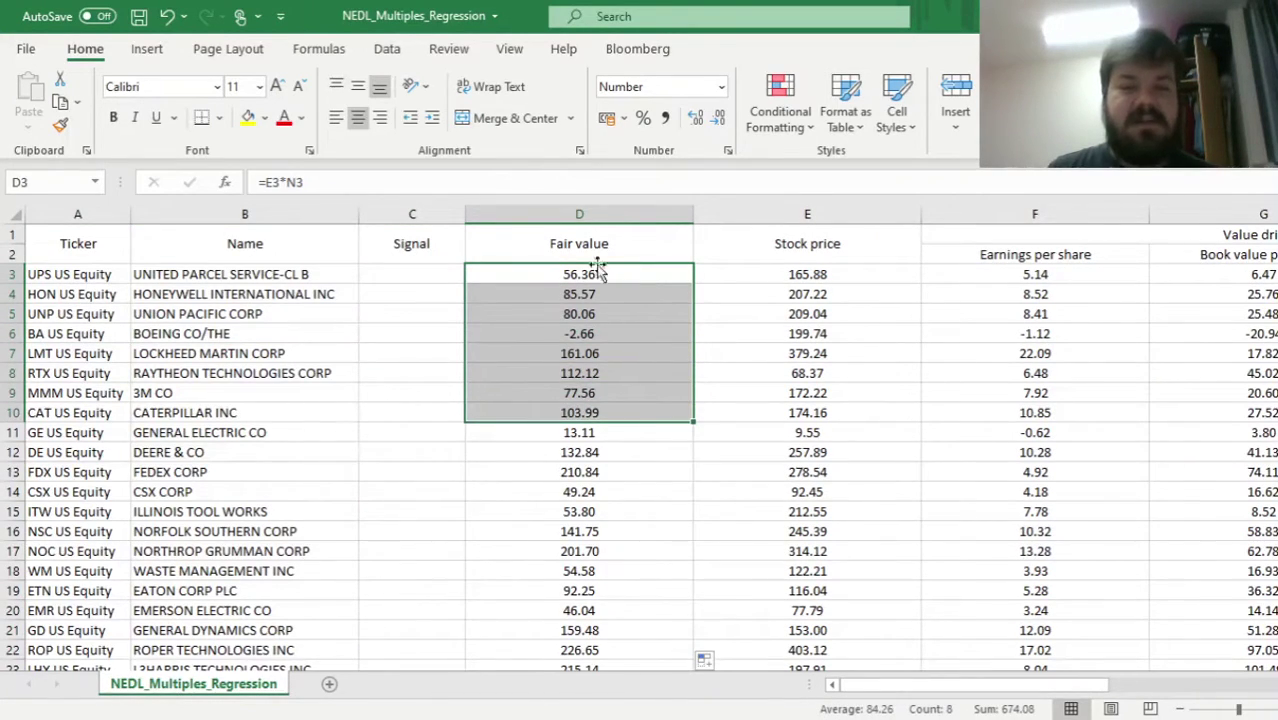
pyautogui.click(587, 276)
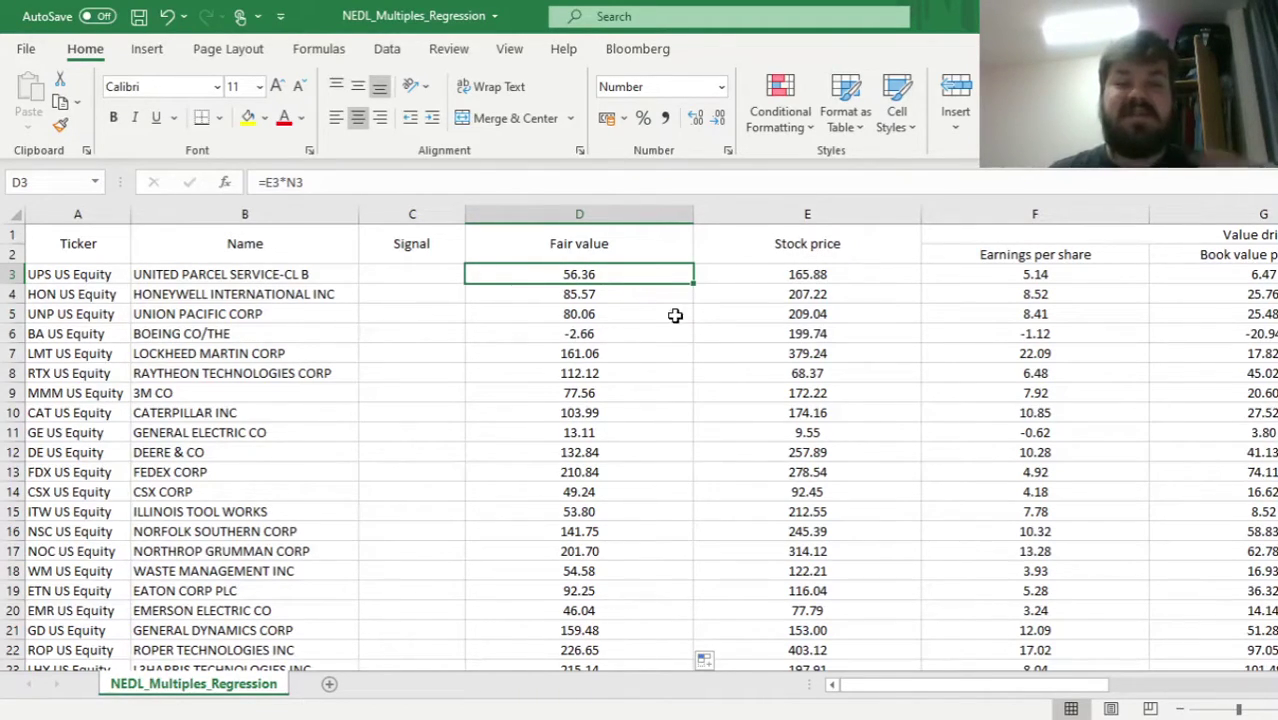
pyautogui.click(750, 277)
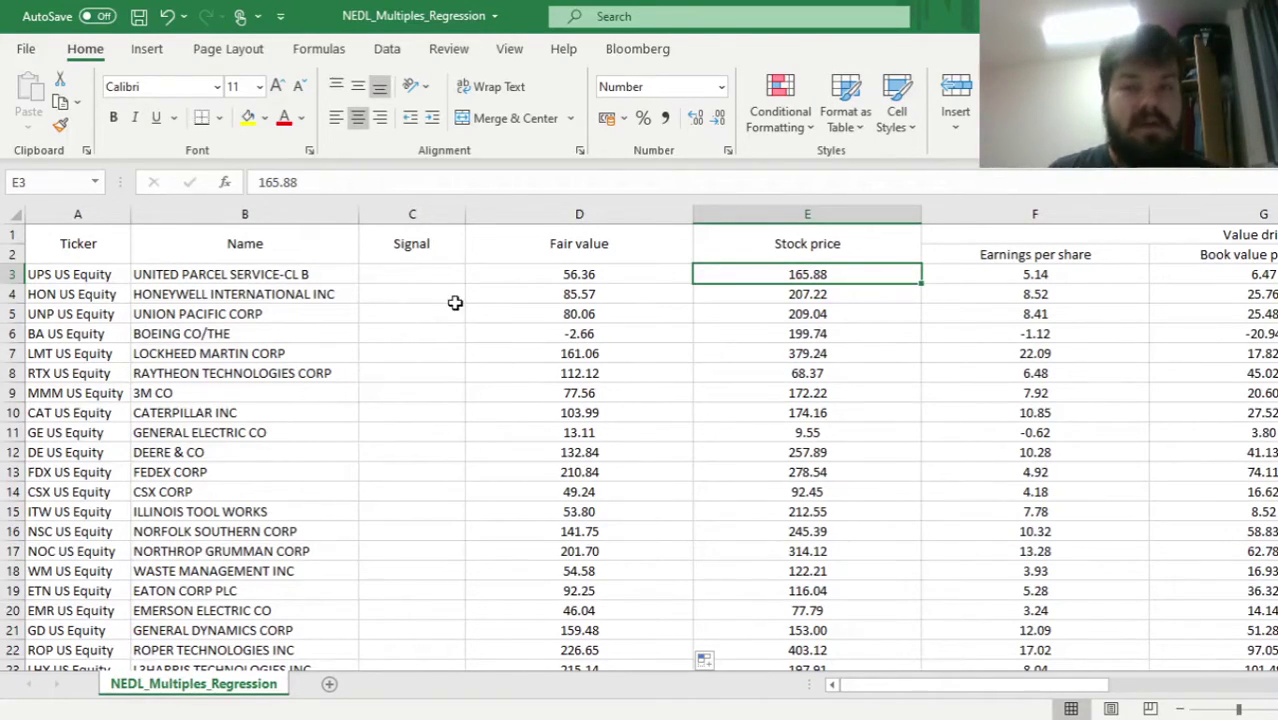
# - Begin the Signal formula in C3 as an IF testing whether fair value D3 is greater than stock price E3
pyautogui.click(408, 270)
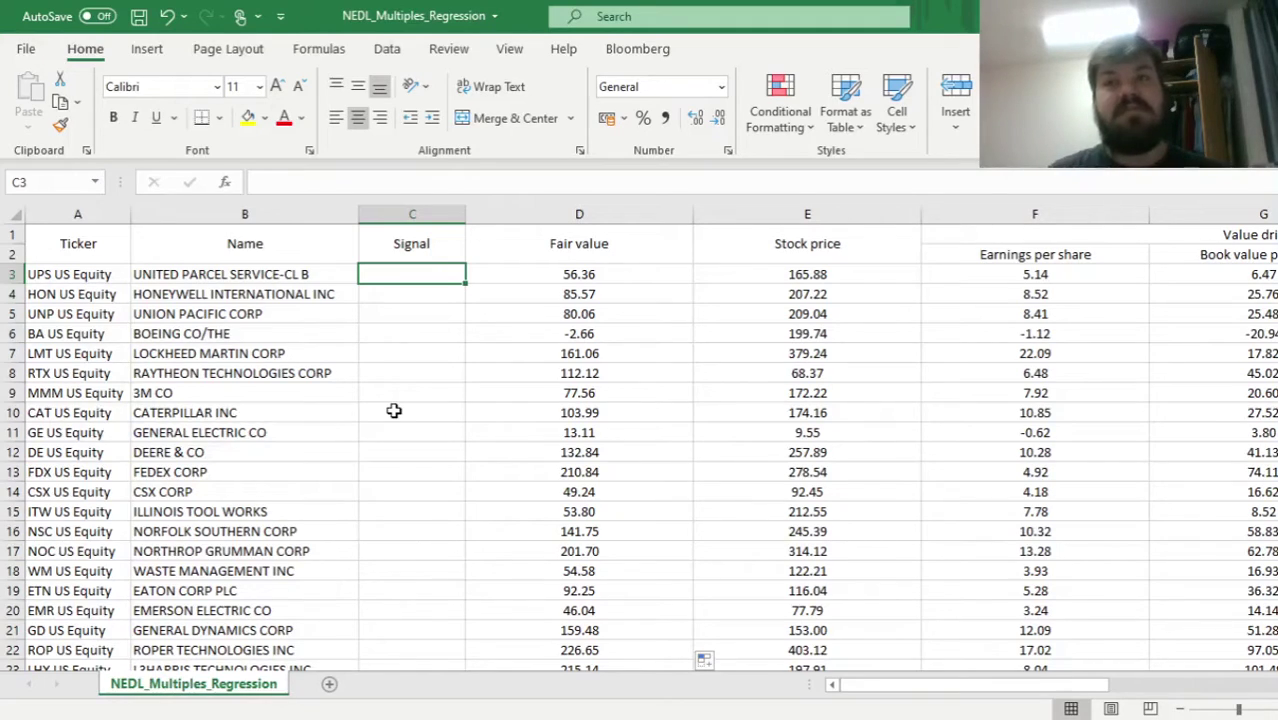
pyautogui.write('=IF(')
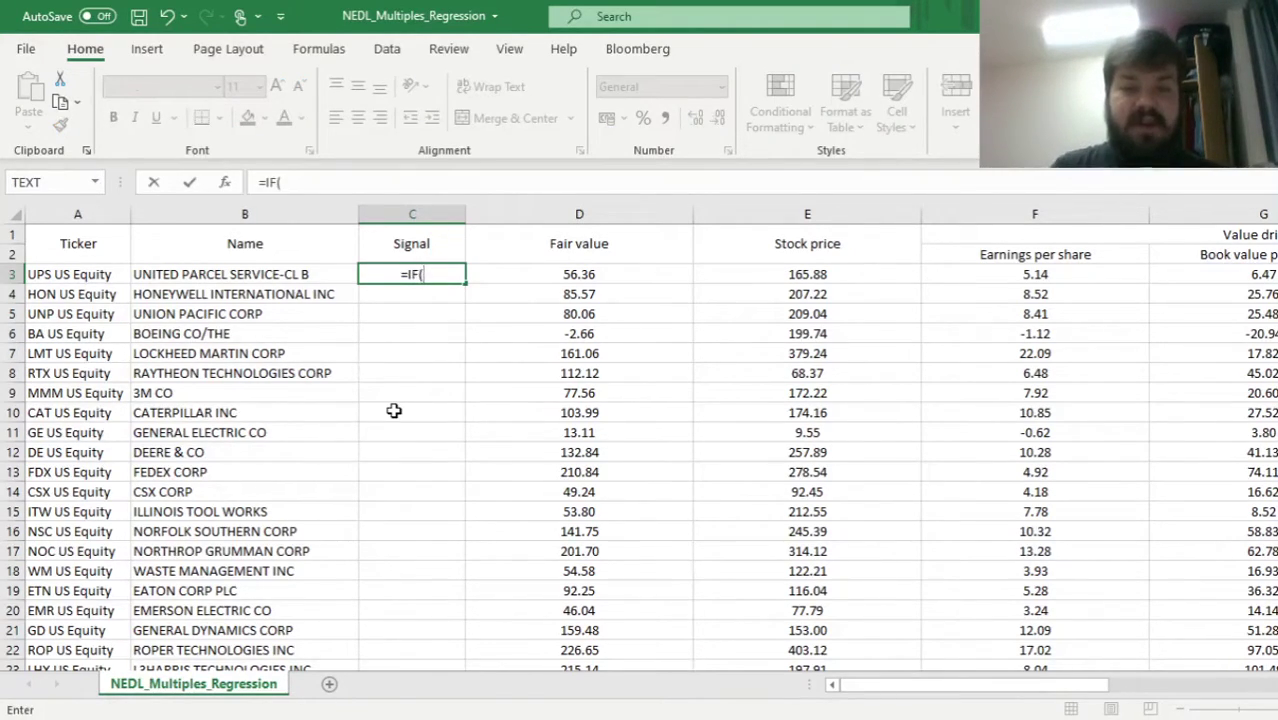
pyautogui.press('Right')
pyautogui.write('>')
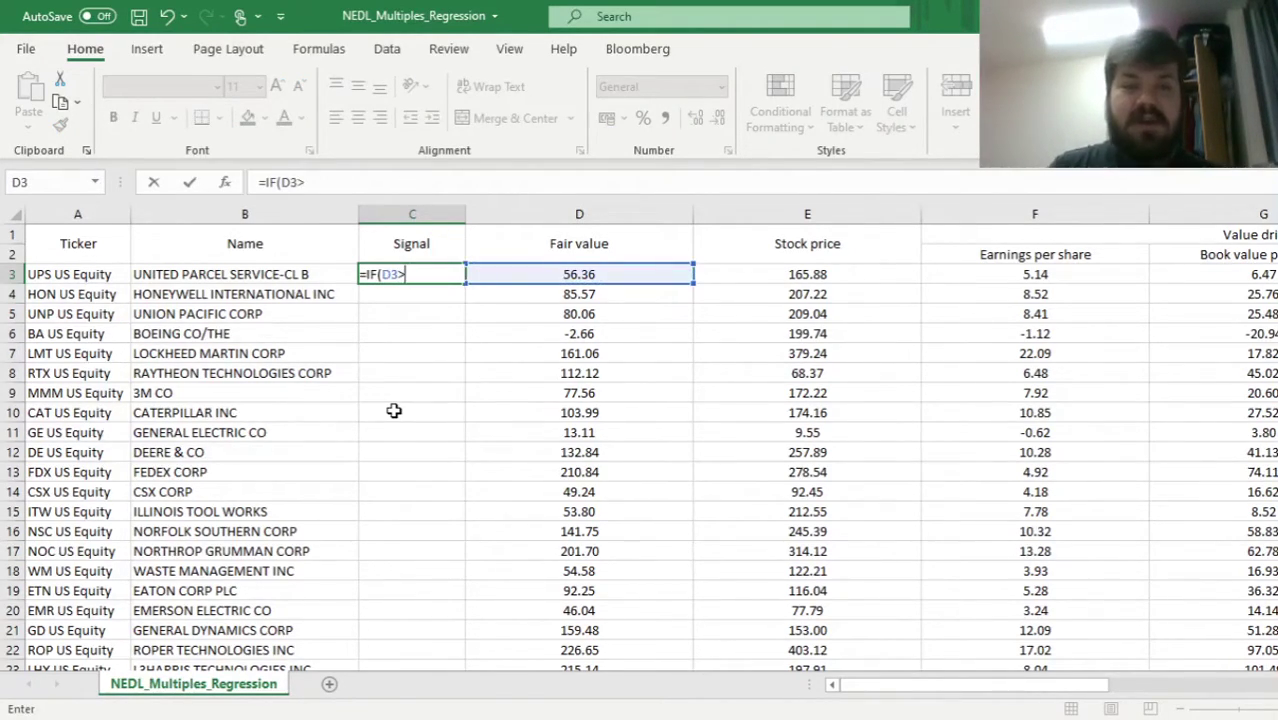
pyautogui.click(800, 275)
pyautogui.write(',')
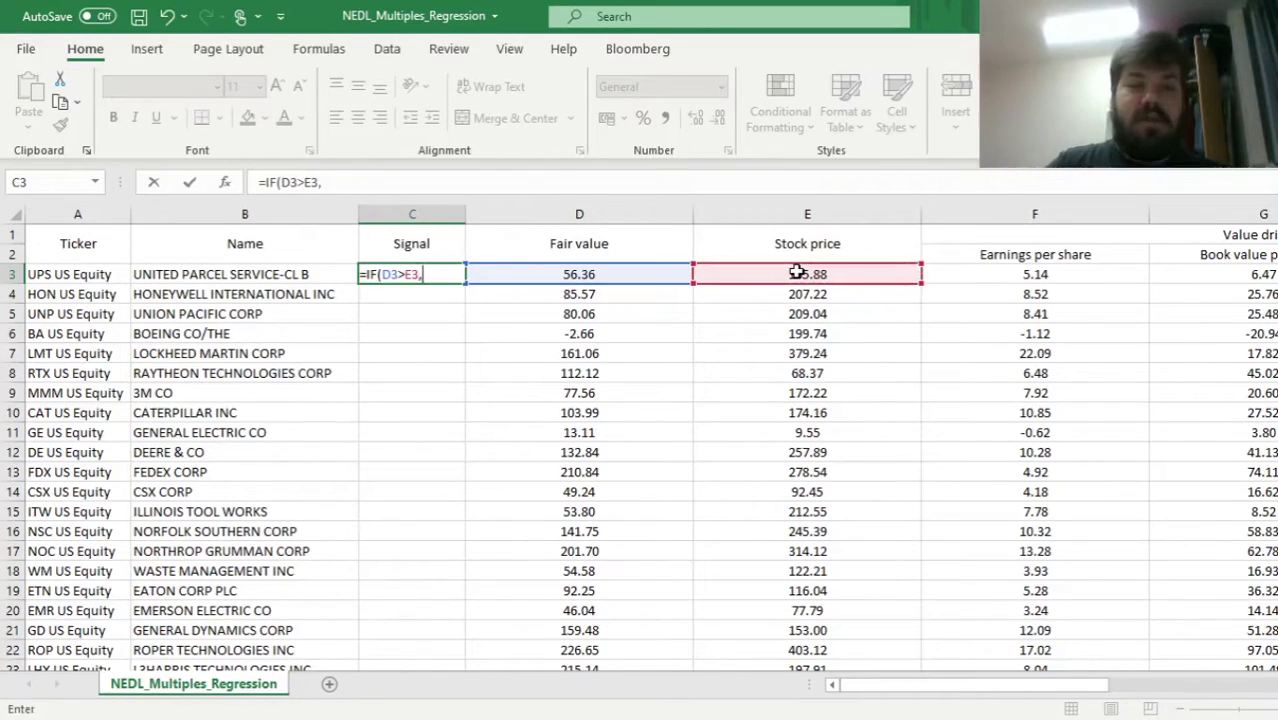
# - Finish the Signal formula with "buy" if true and "sell" otherwise, and fill it down for all companies
pyautogui.write('"buy",')
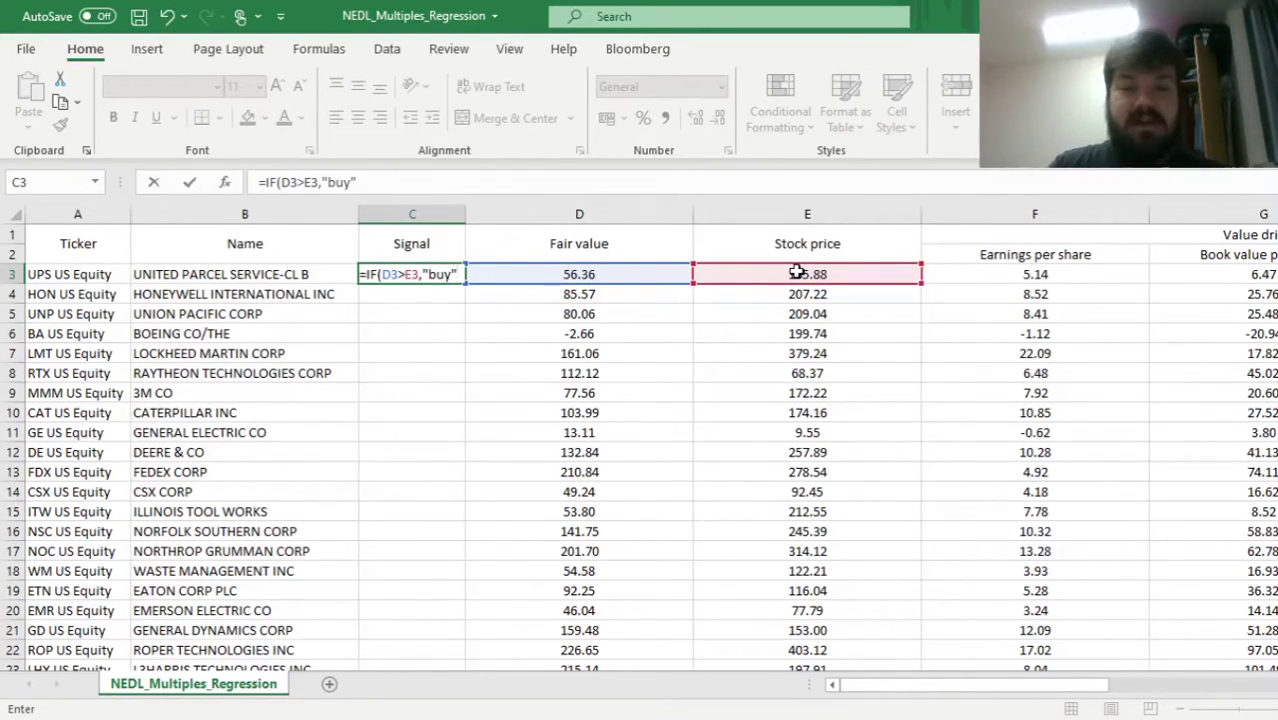
pyautogui.write('"se')
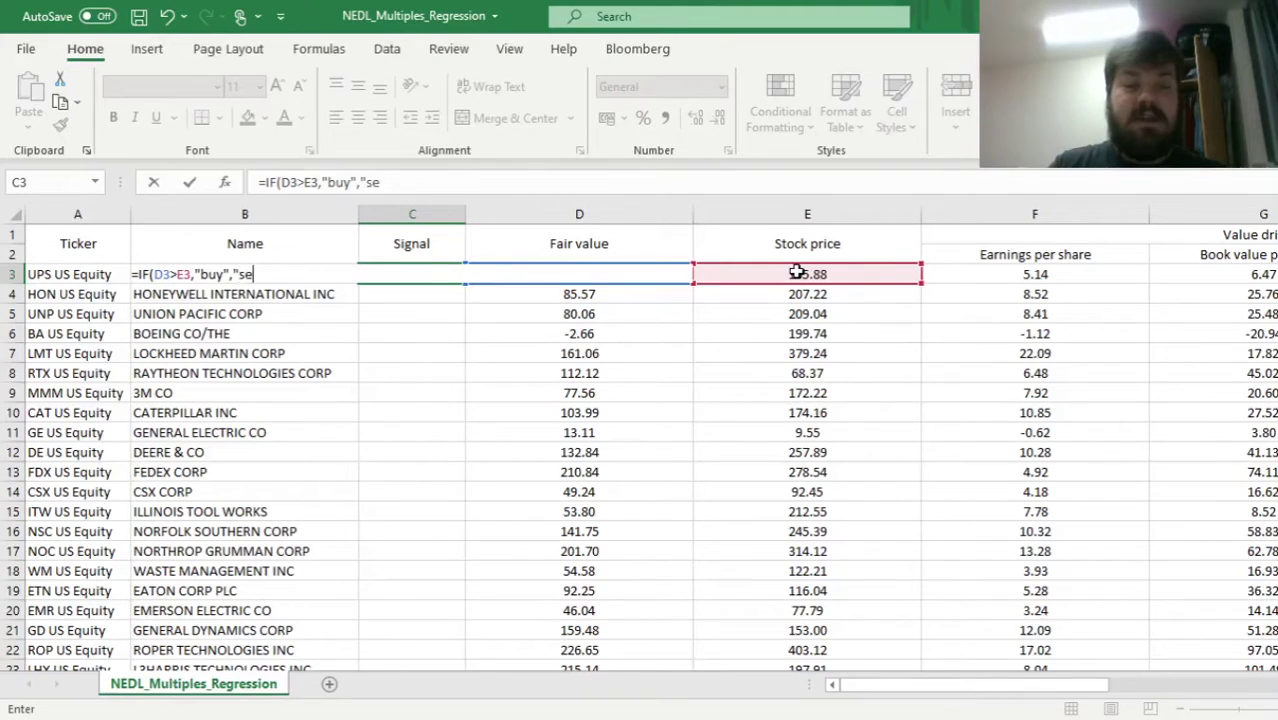
pyautogui.write('ll")')
pyautogui.press('Return')
pyautogui.press('Up')
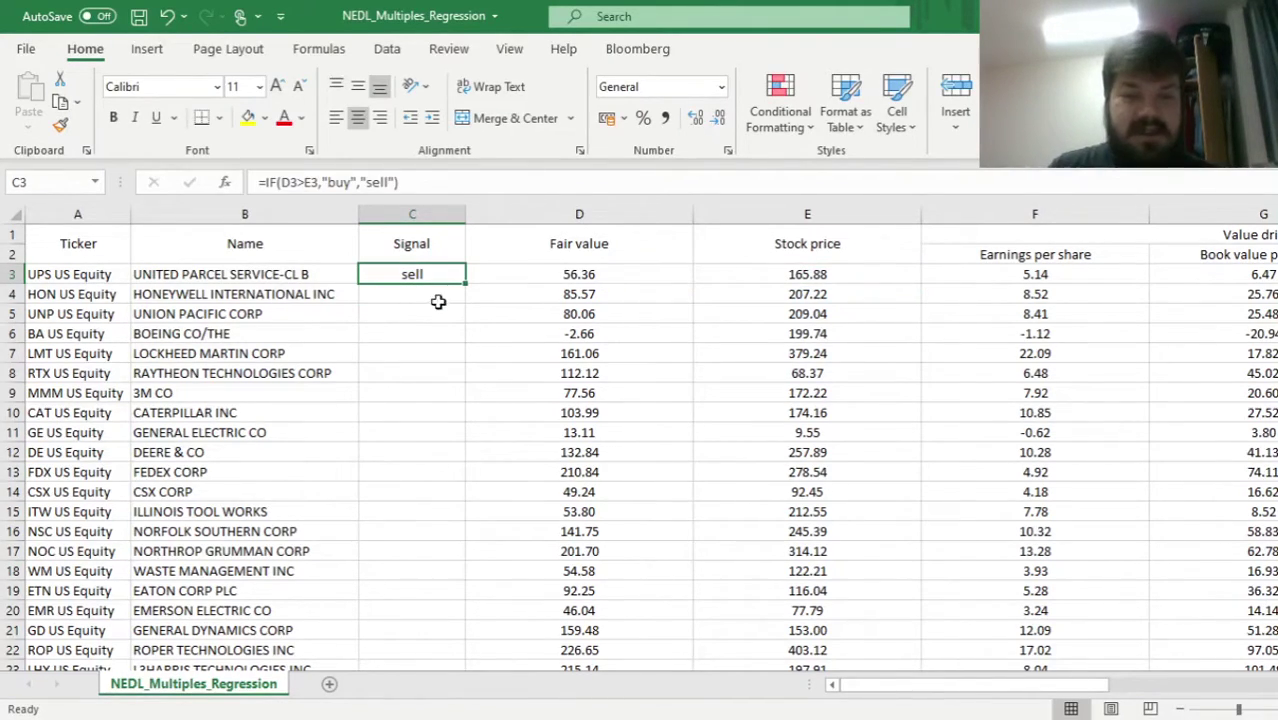
pyautogui.doubleClick(469, 282)
pyautogui.click(406, 278)
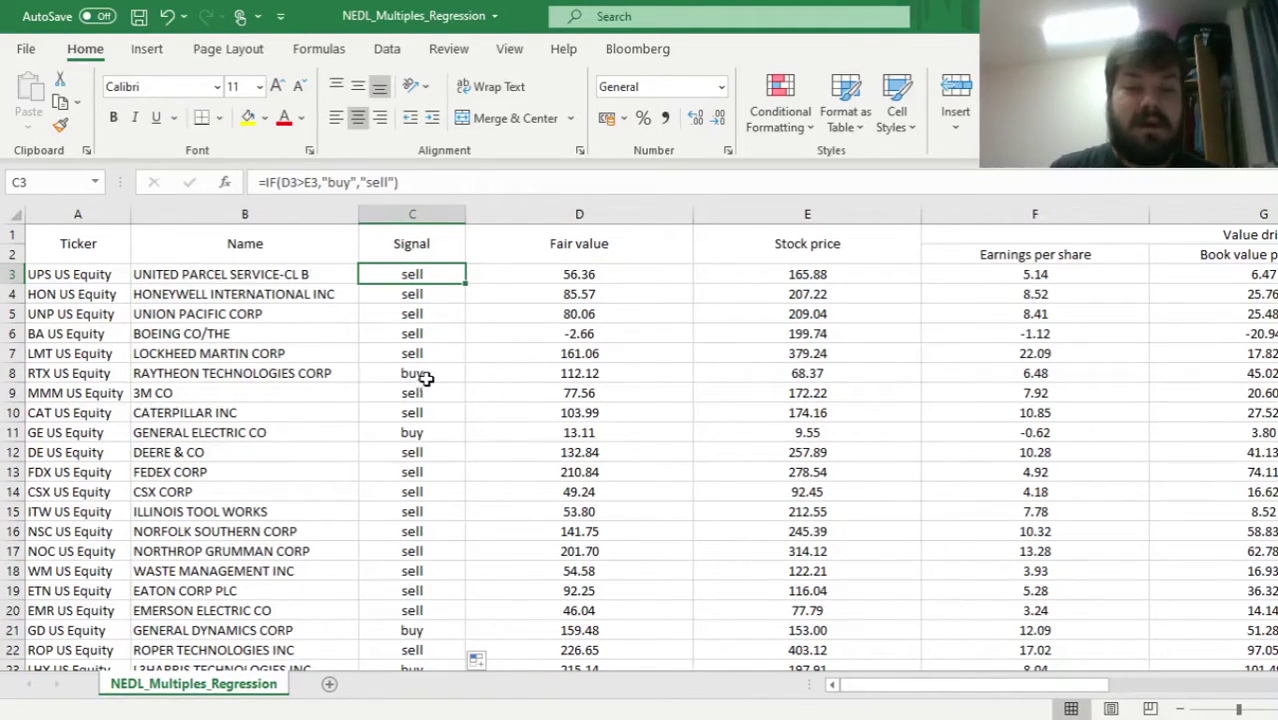
# - Review the companies with buy signals, including Raytheon, General Electric and General Dynamics, check the end of the list, and return to A1
pyautogui.moveTo(413, 373); pyautogui.dragTo(232, 373)
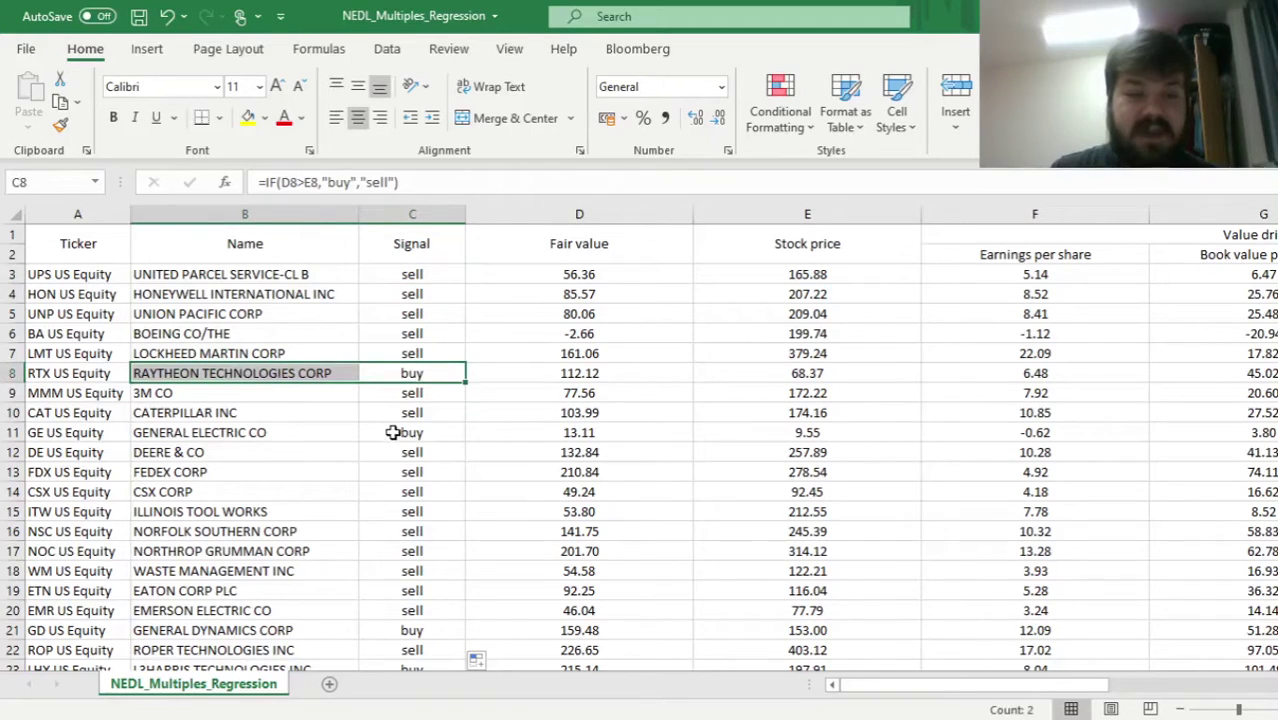
pyautogui.moveTo(394, 433); pyautogui.dragTo(251, 433)
pyautogui.moveTo(390, 628); pyautogui.dragTo(245, 628)
pyautogui.hotkey('ctrl', 'Down')
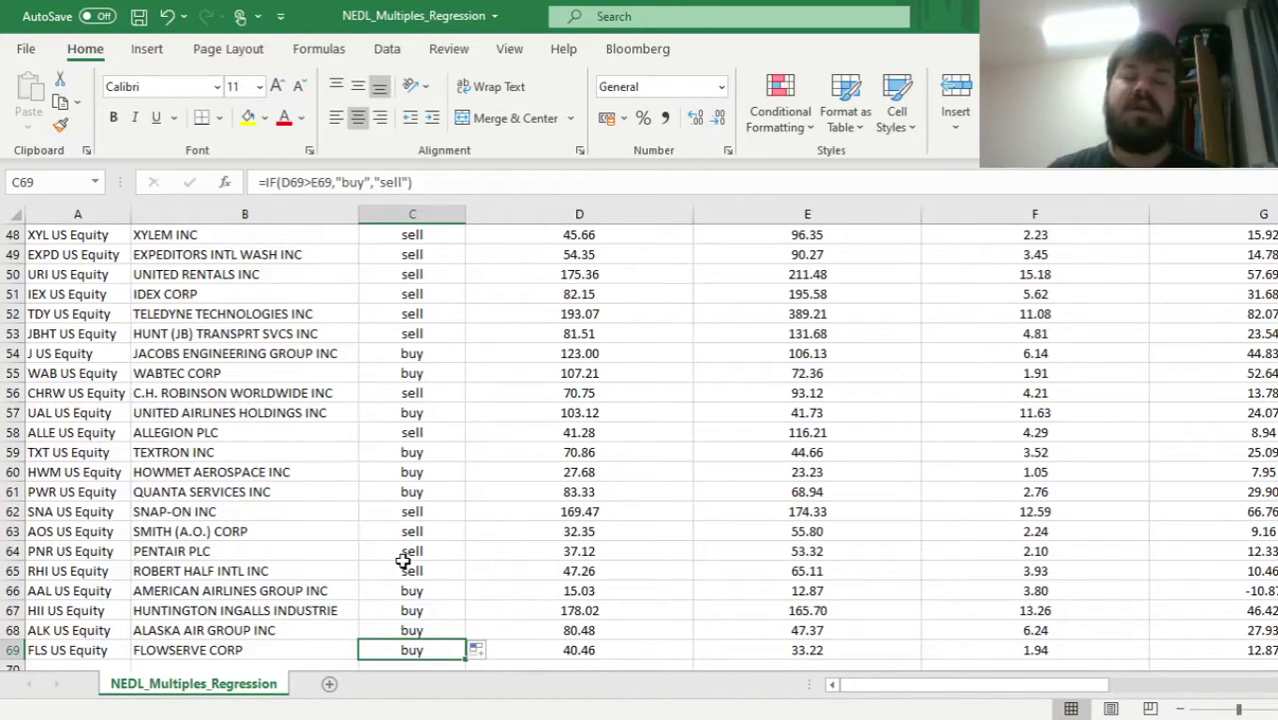
pyautogui.hotkey('ctrl', 'Up')
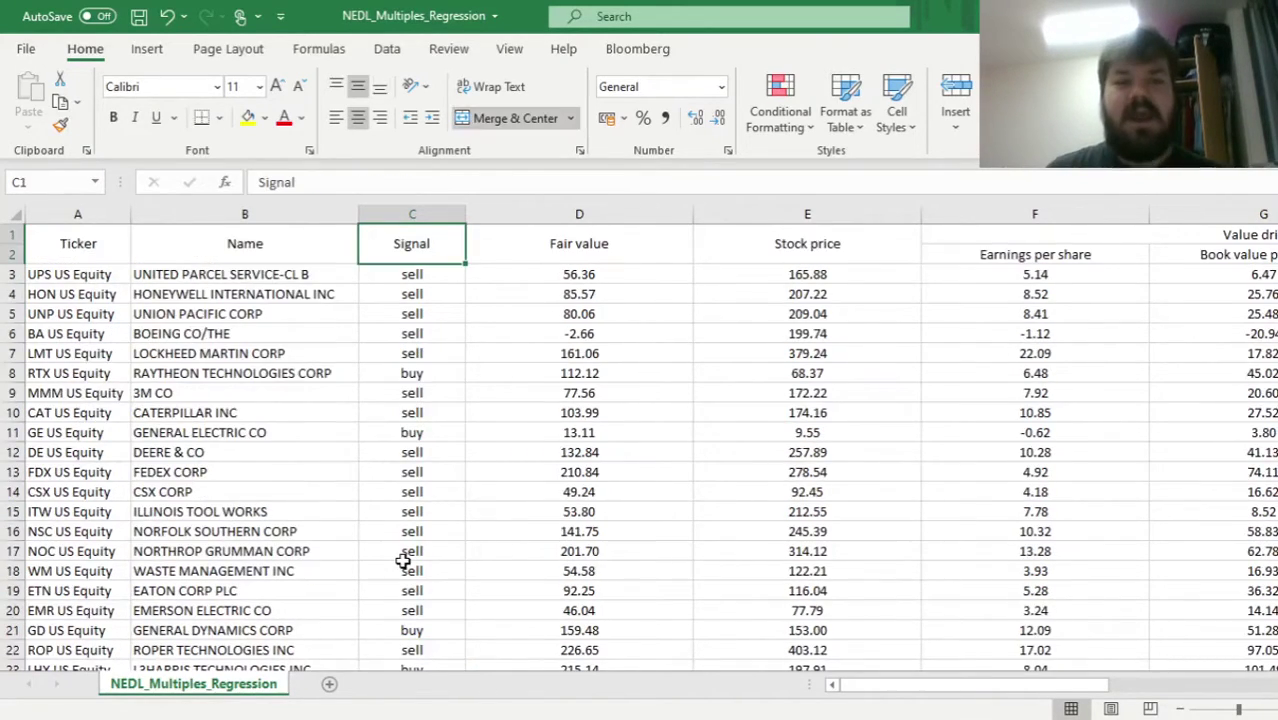
pyautogui.press('Left')
pyautogui.press('Left')
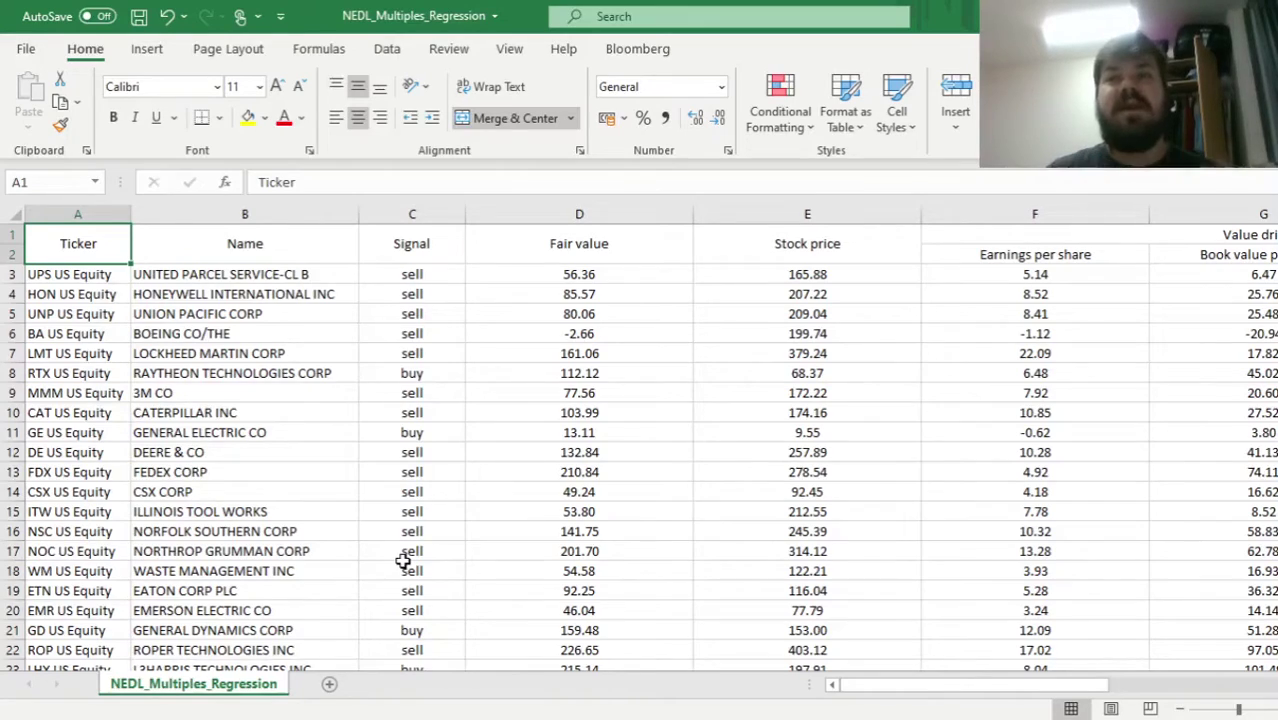